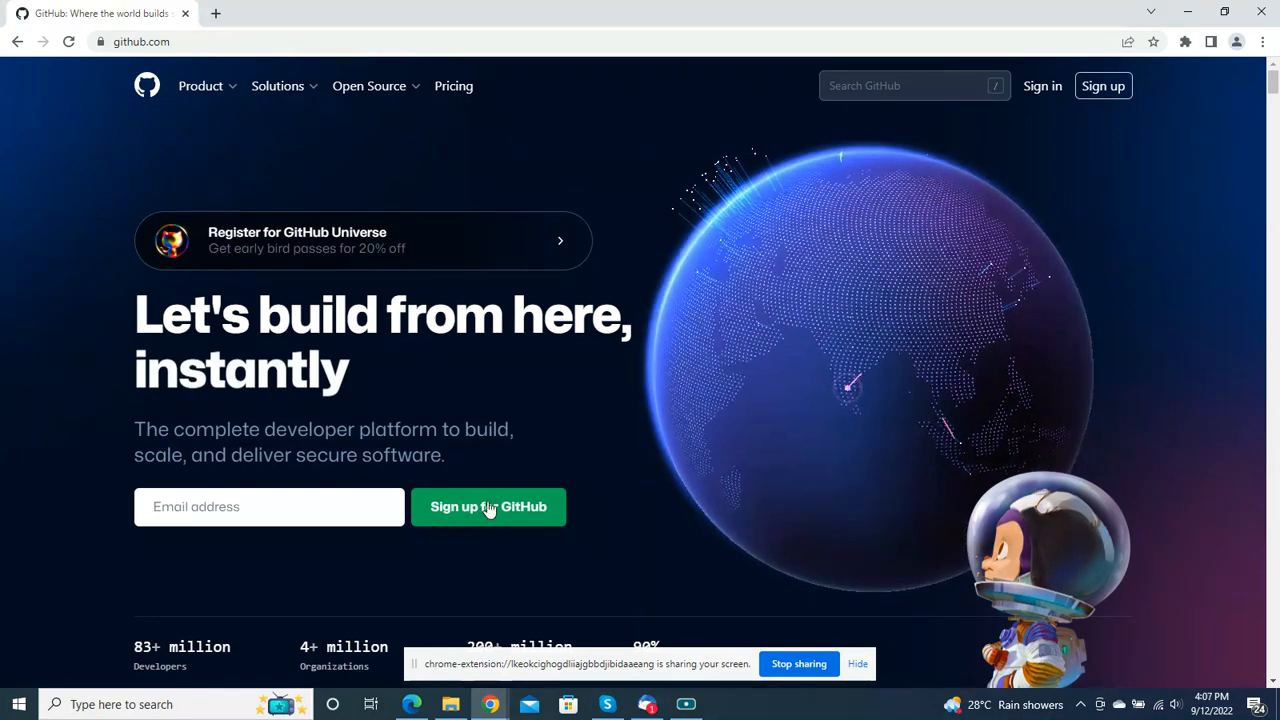
Step: Start a GitHub sign-up with the account holder's e-mail address and continue past the e-mail entry
left_click(318, 511)
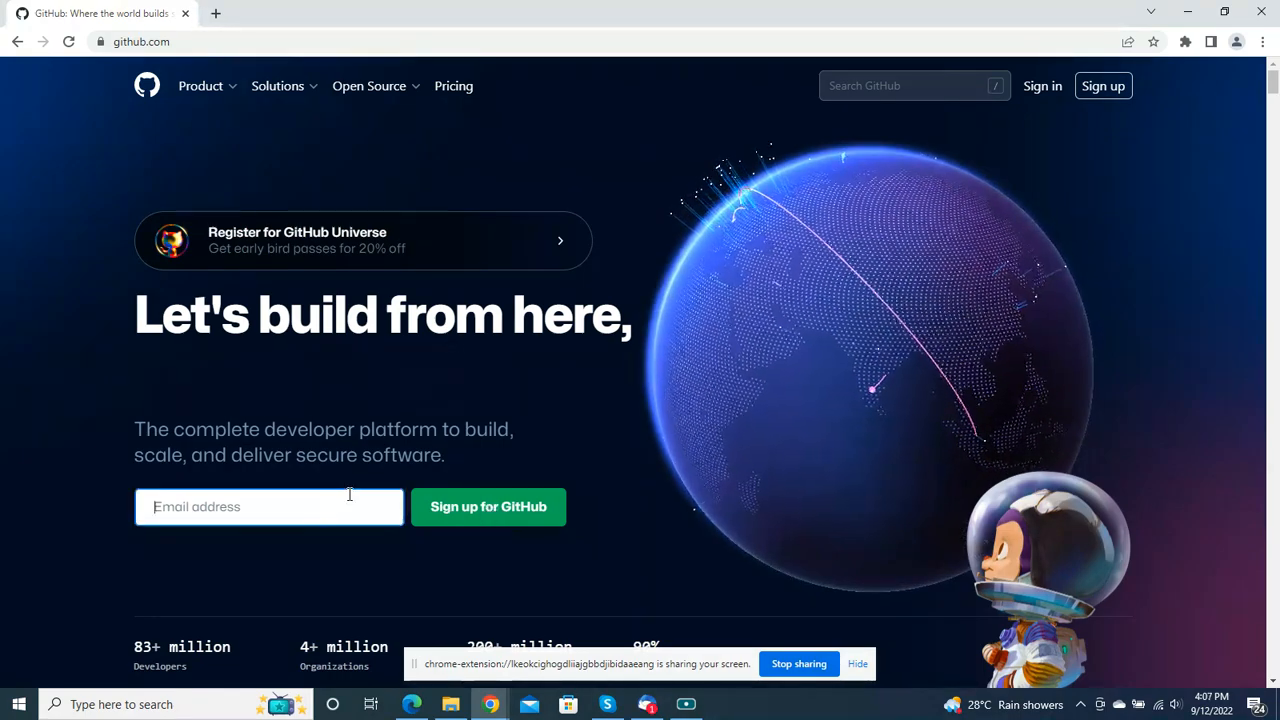
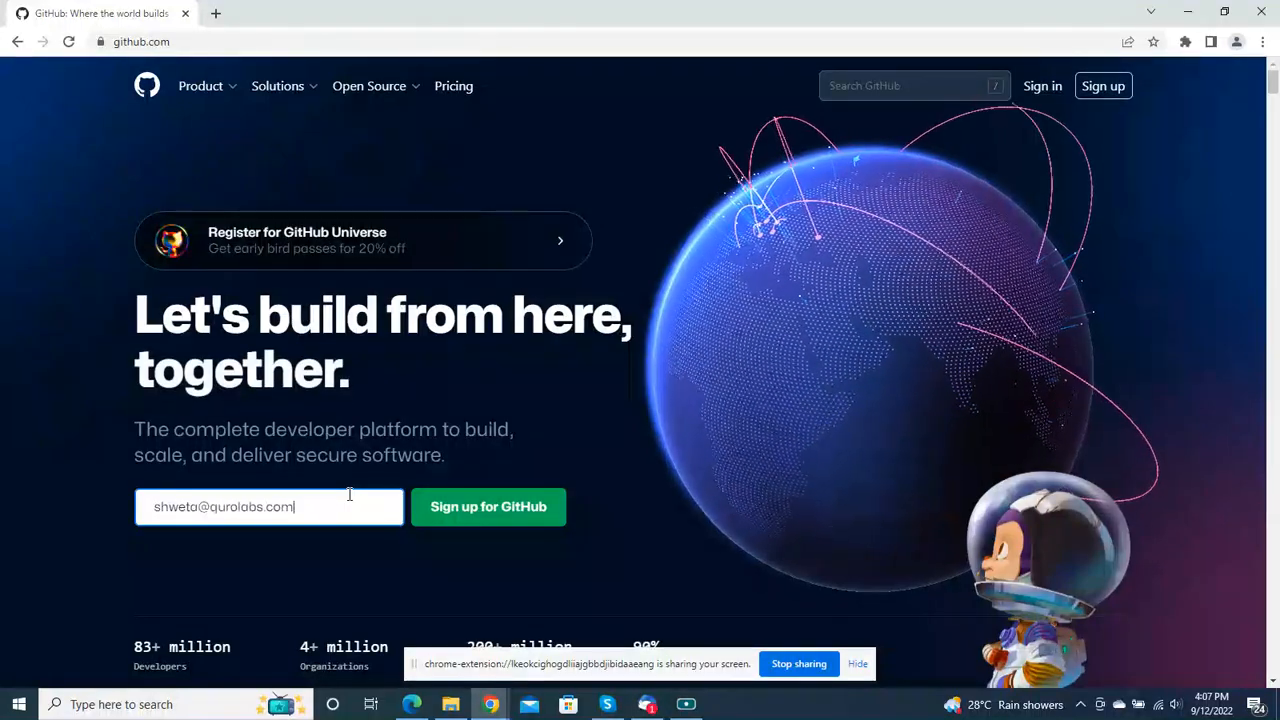
left_click(508, 515)
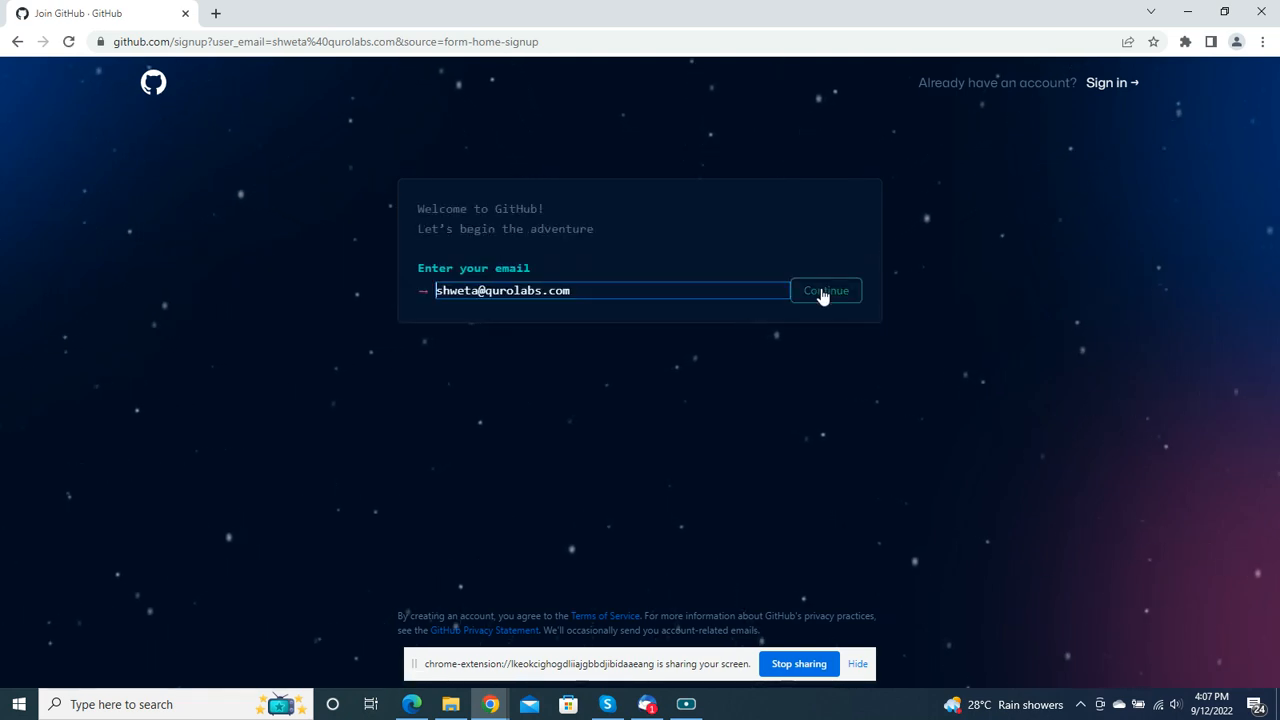
left_click(822, 292)
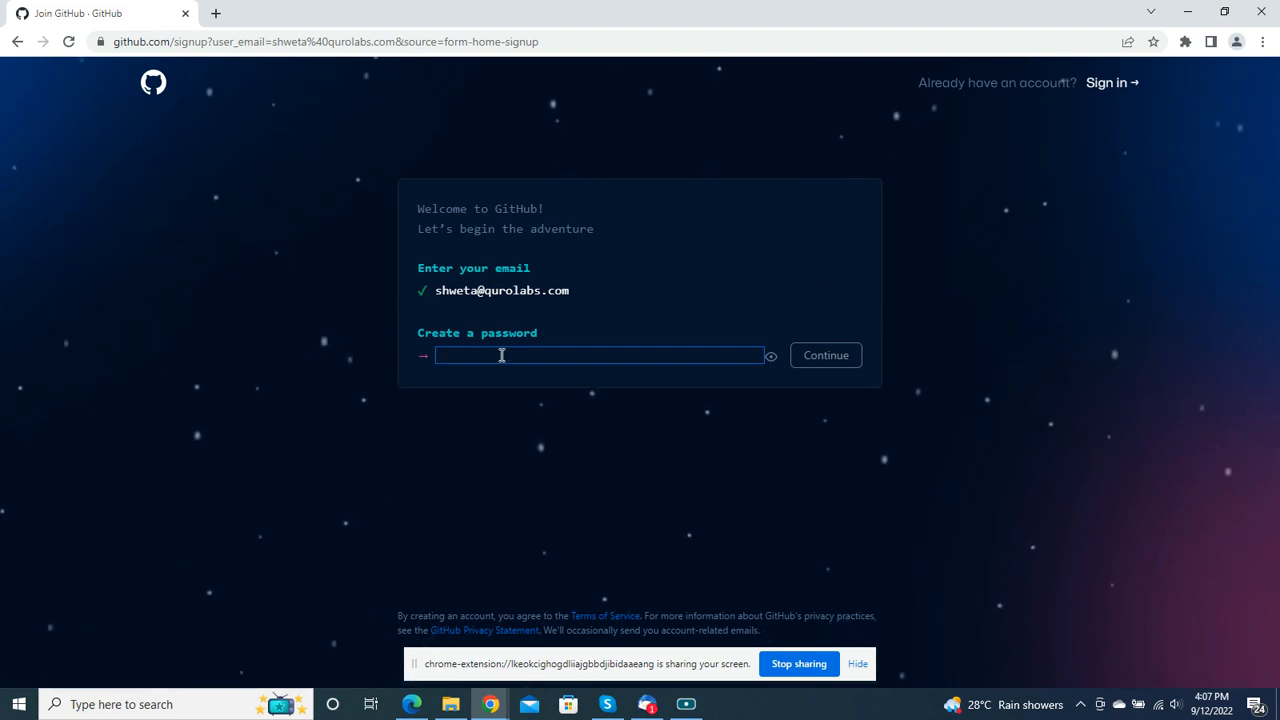
Step: Enter a password for the new account and continue to the username entry
type("****")
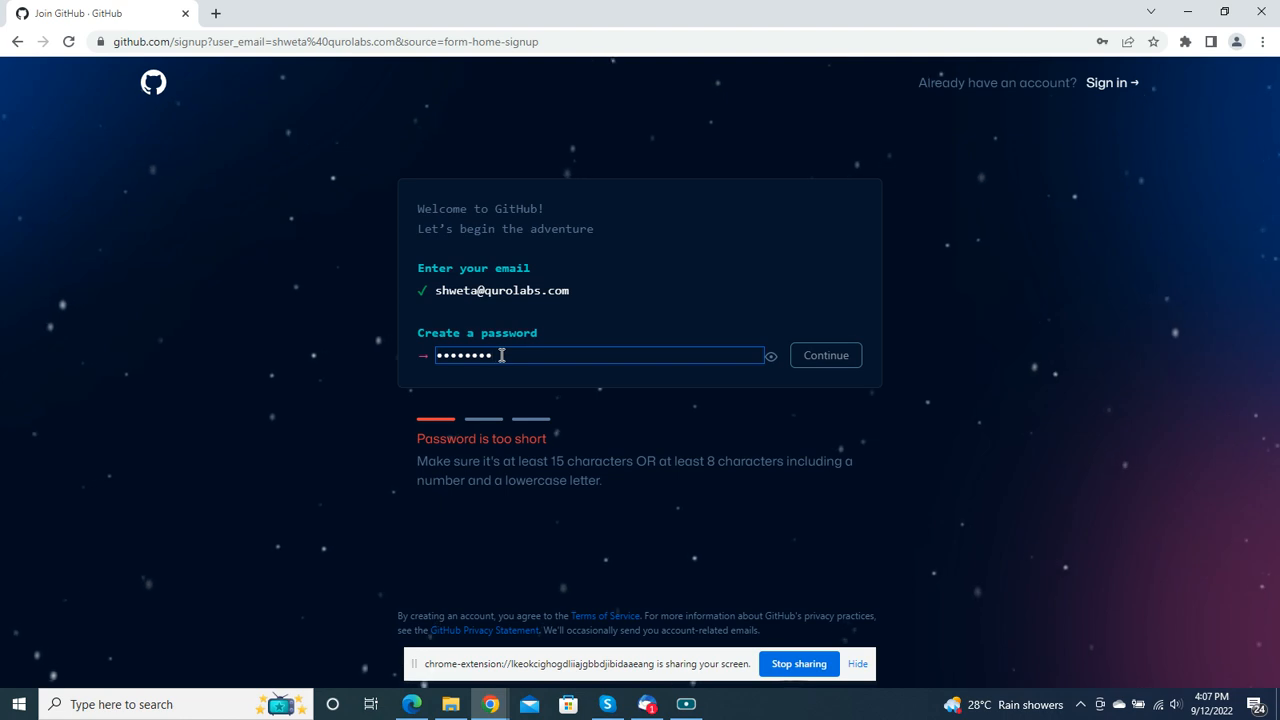
type("*")
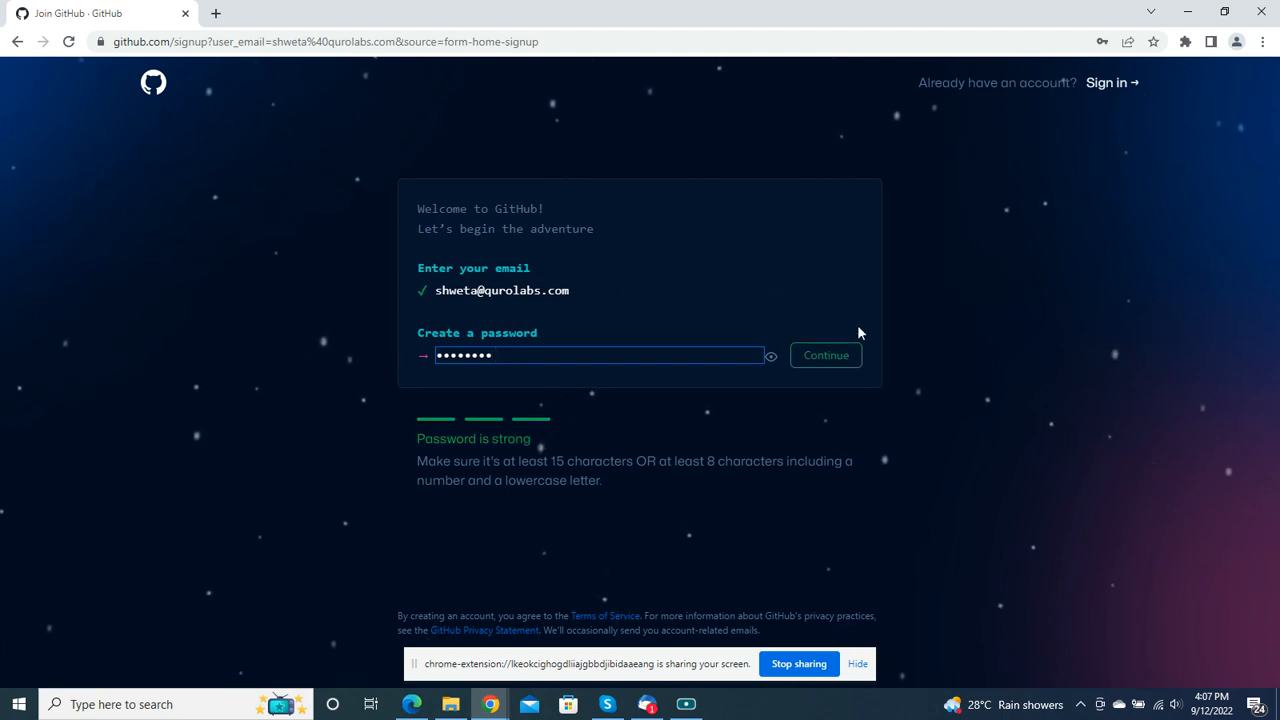
left_click(822, 357)
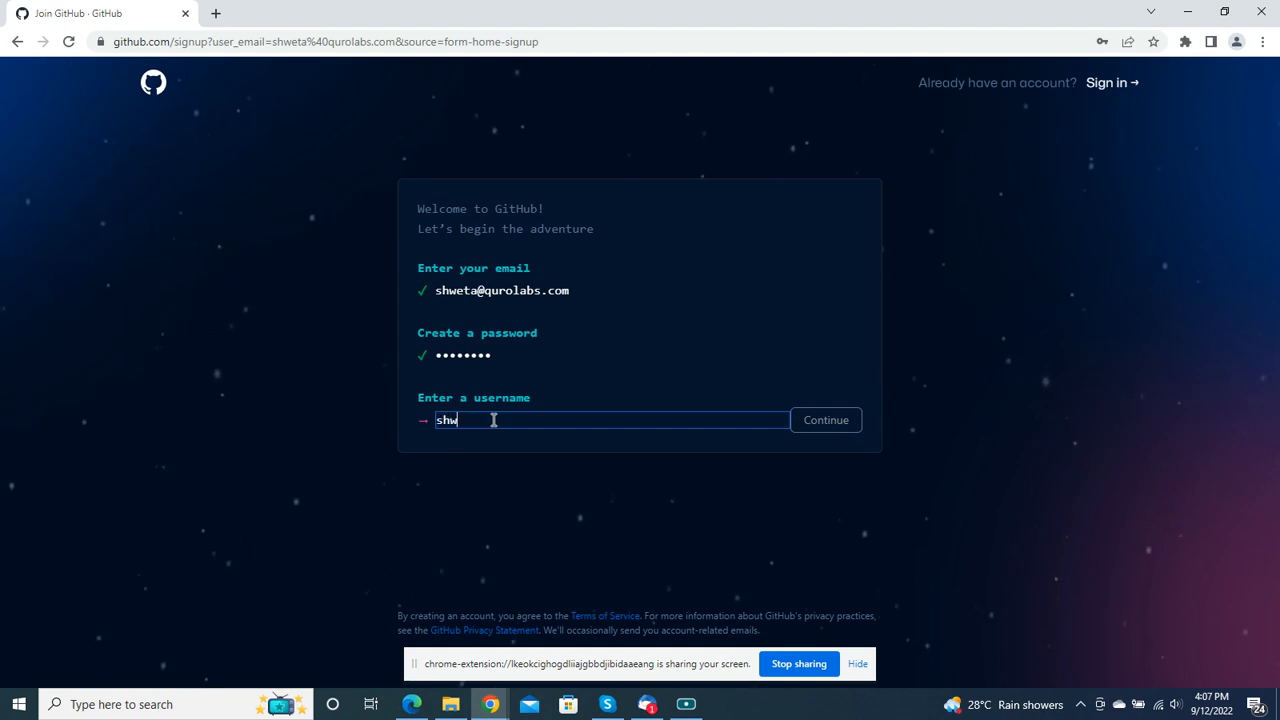
Step: Enter an available username made of the person's name, a hyphen and a company suffix, and continue
type("shwetaq")
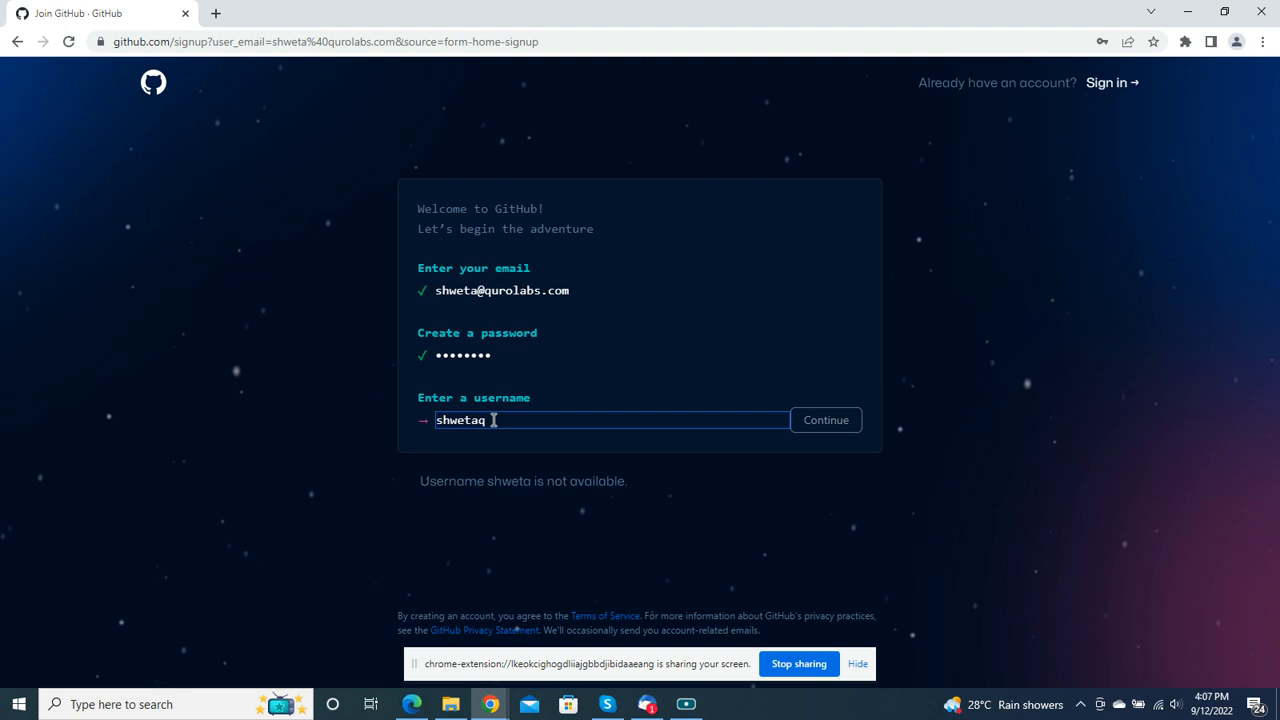
key("BackSpace")
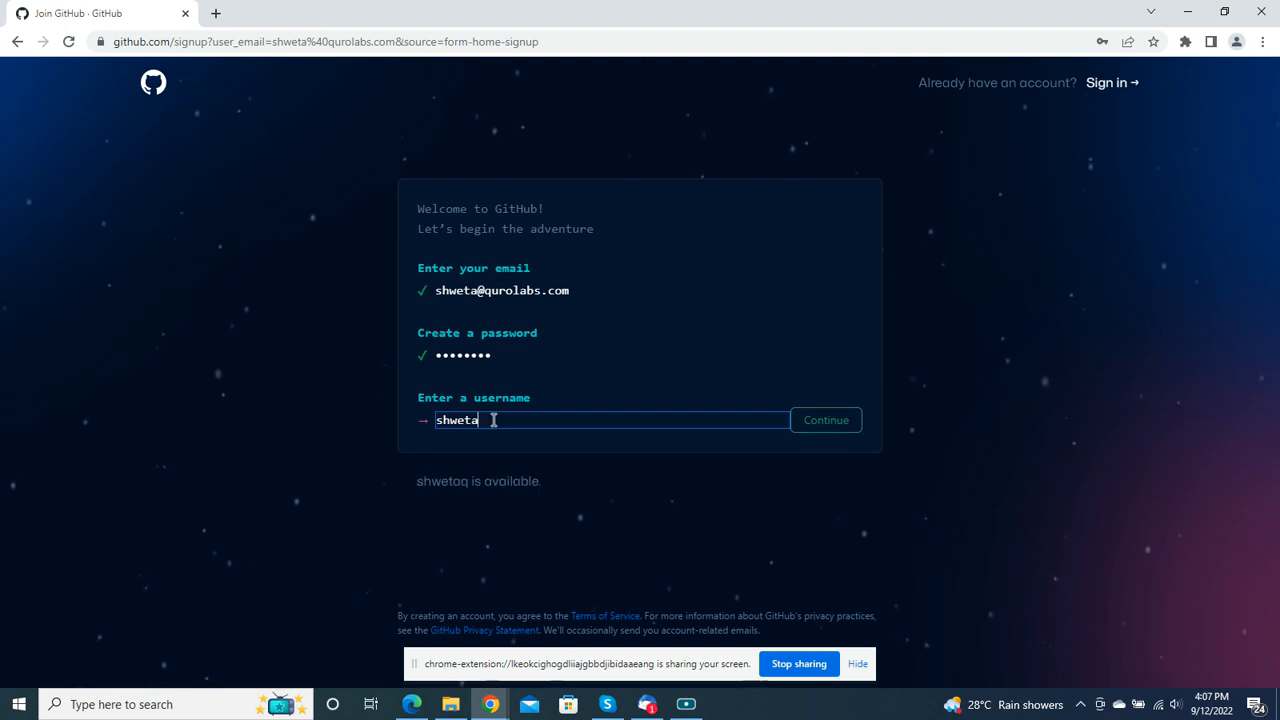
type("-q")
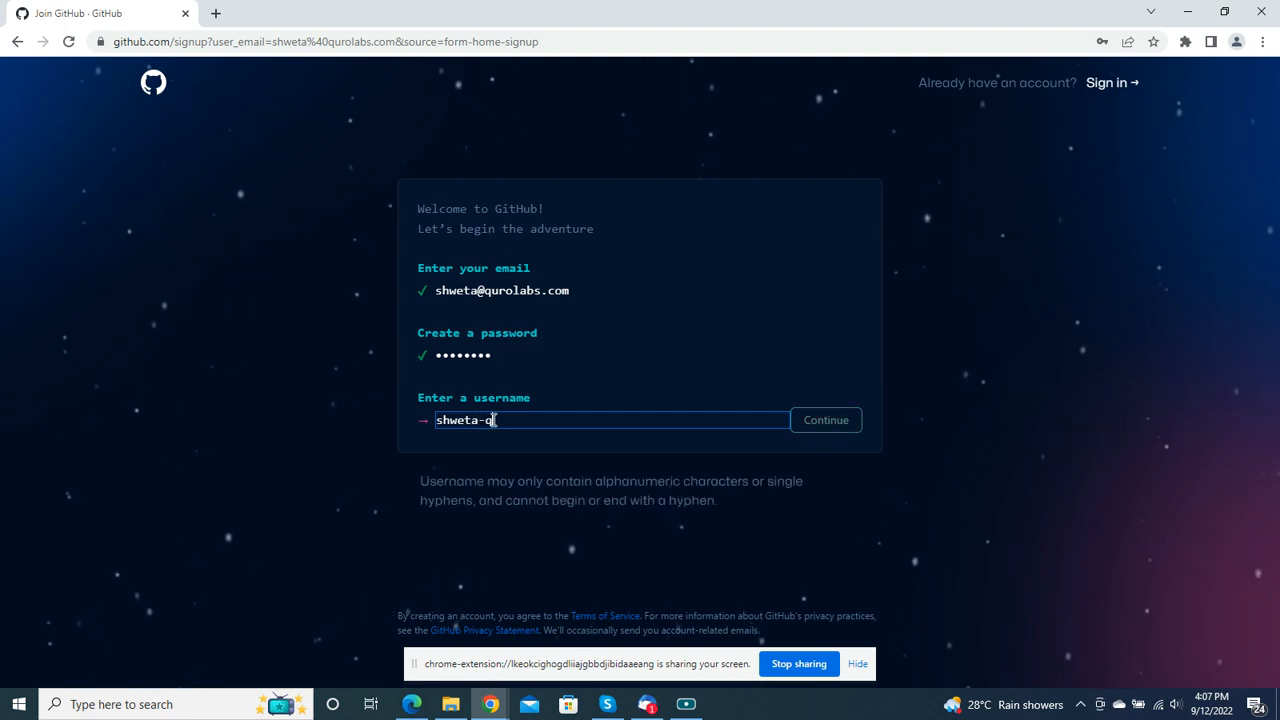
type("uro")
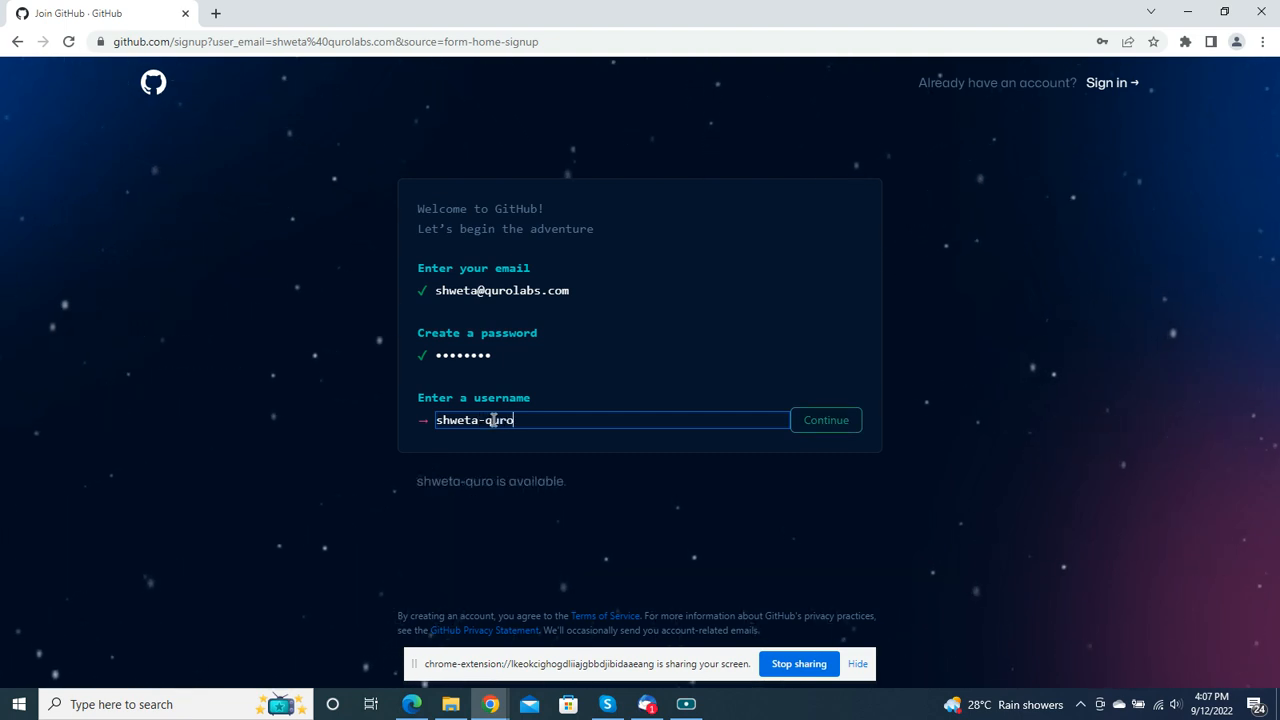
left_click(826, 421)
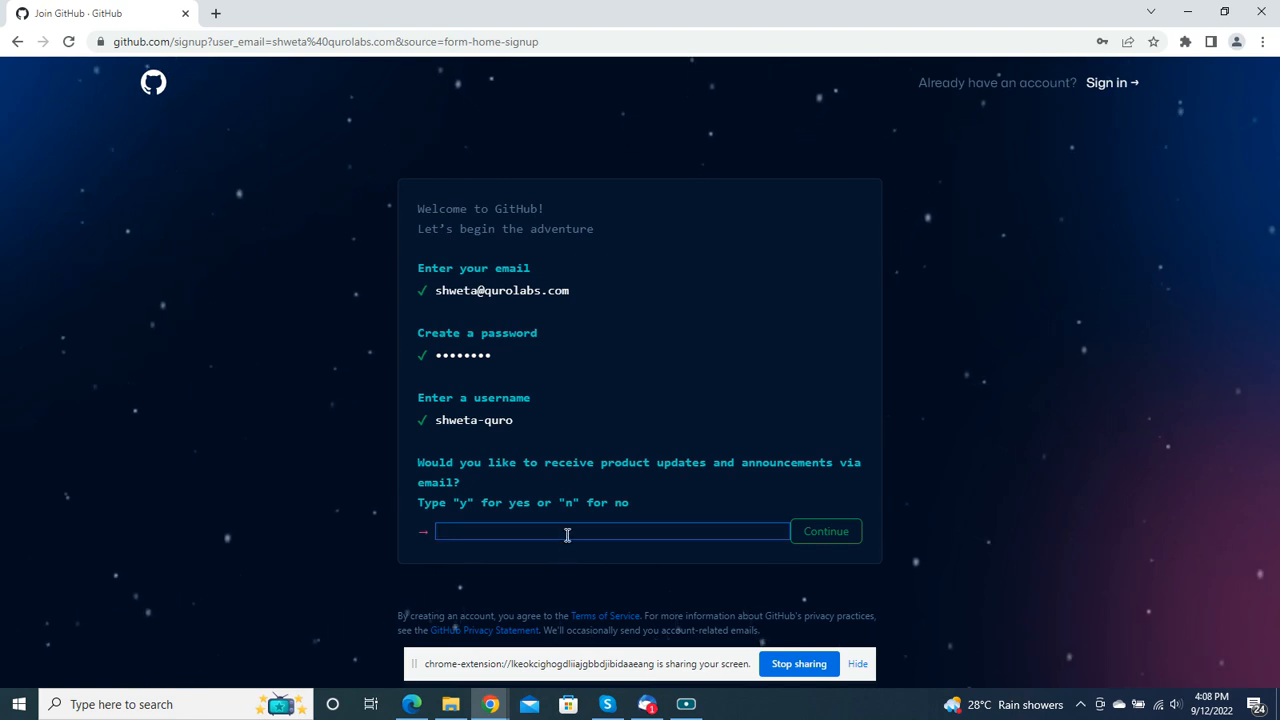
Step: Answer "n" to receiving product updates and announcements via email, and continue to account verification
type("y")
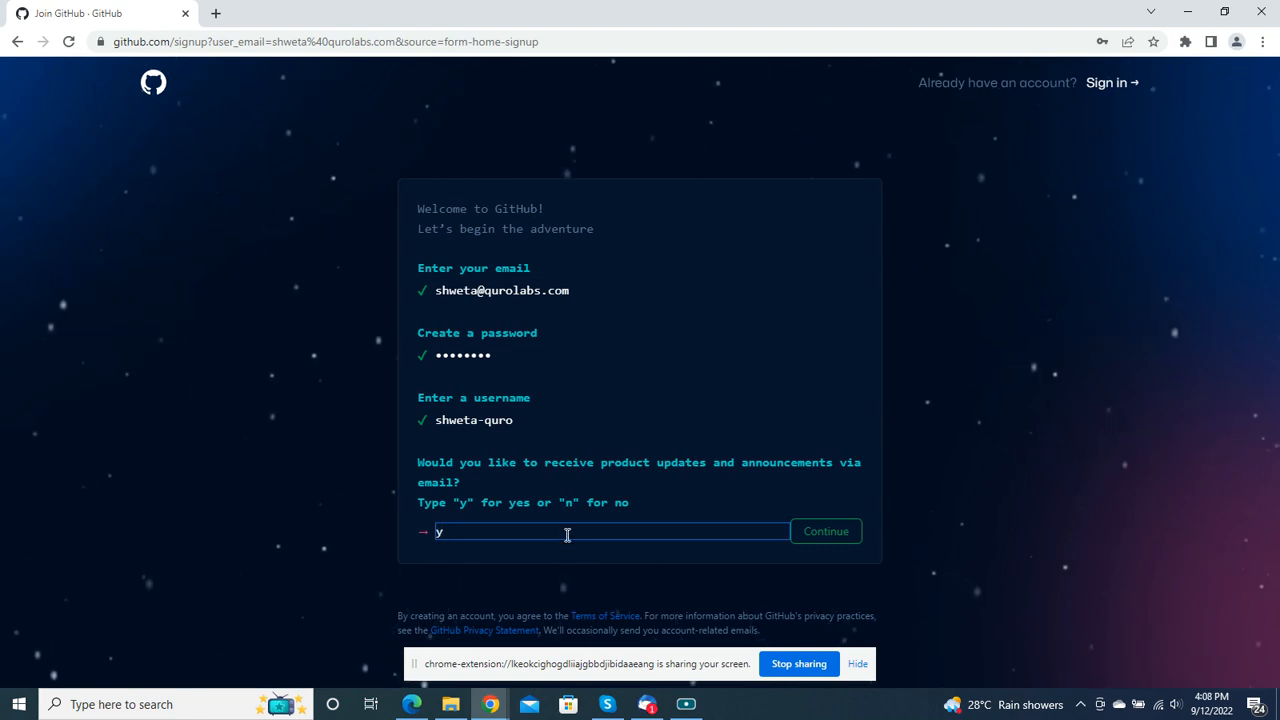
key("BackSpace")
type("n")
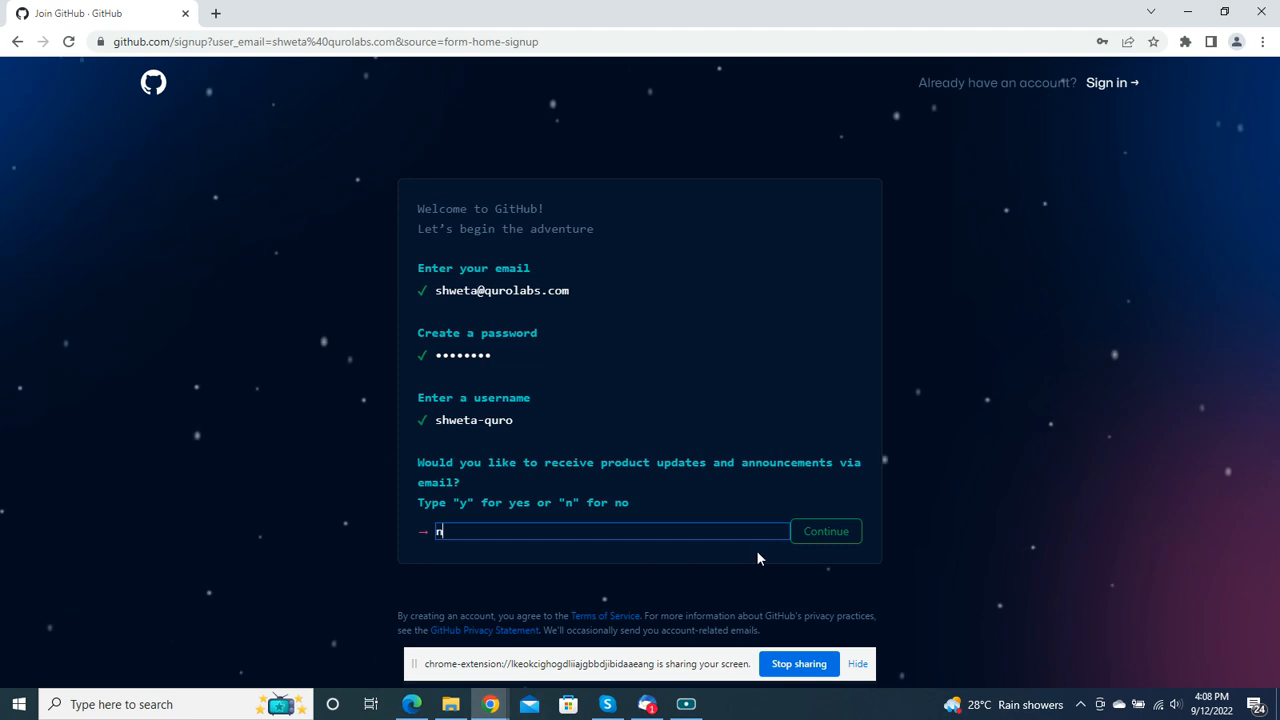
left_click(815, 543)
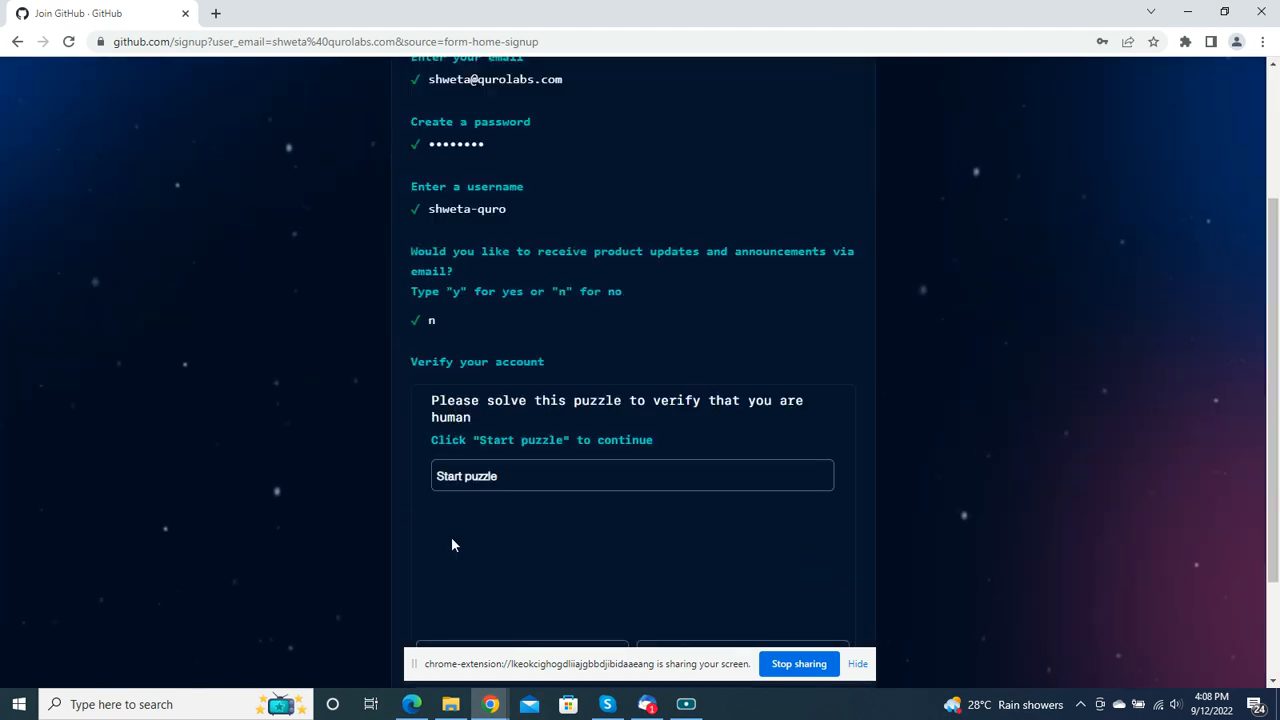
Step: Start the human-verification puzzle and pick the spiral galaxy in each image set
scroll(545, 370, "up", 1)
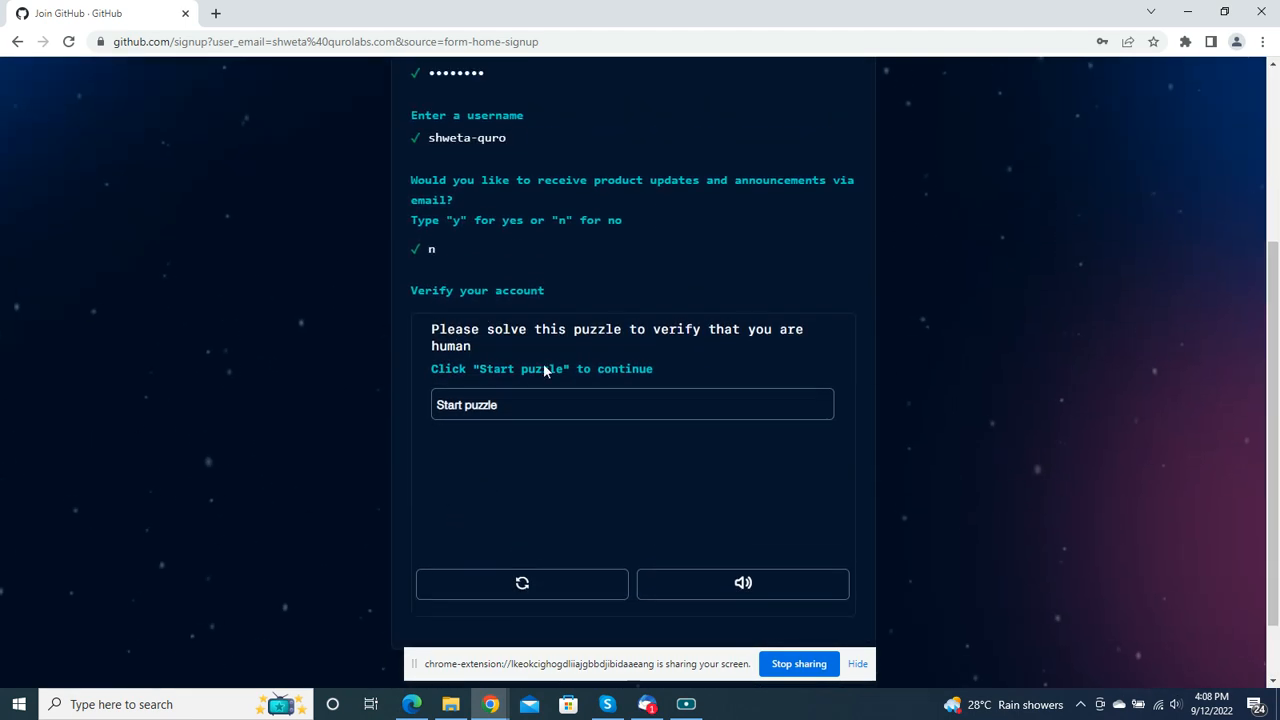
left_click(490, 414)
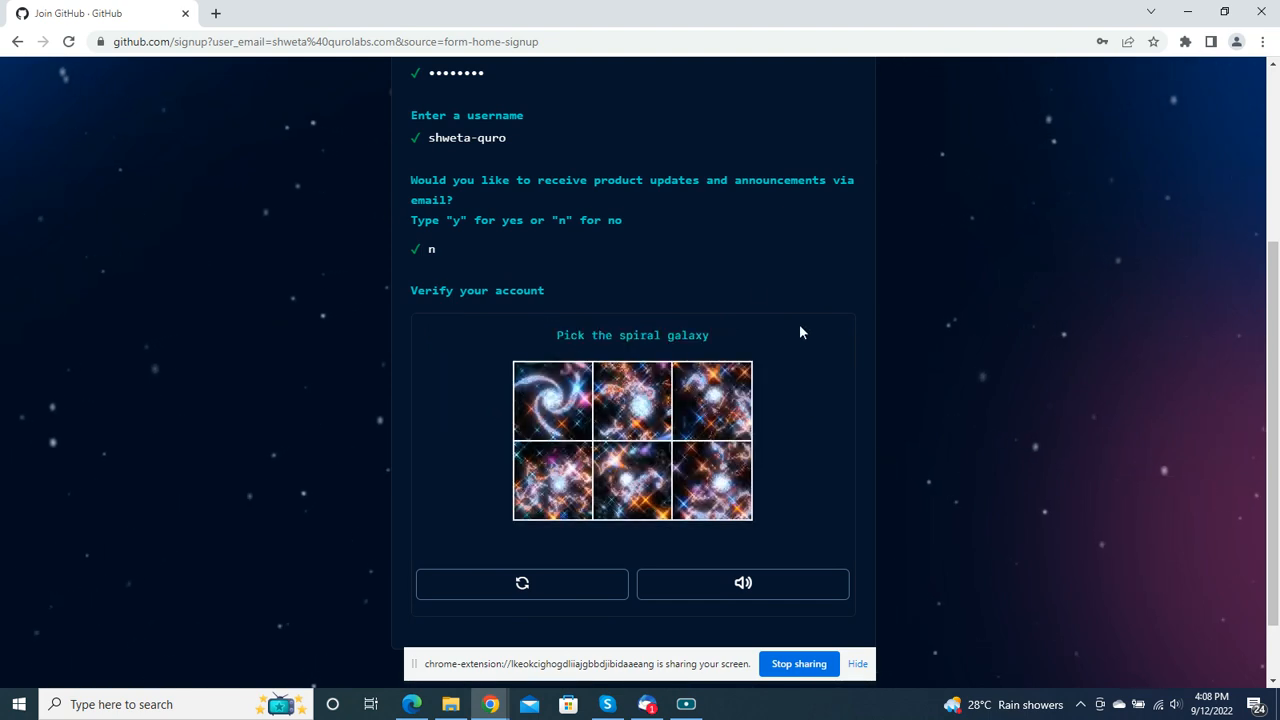
left_click(545, 410)
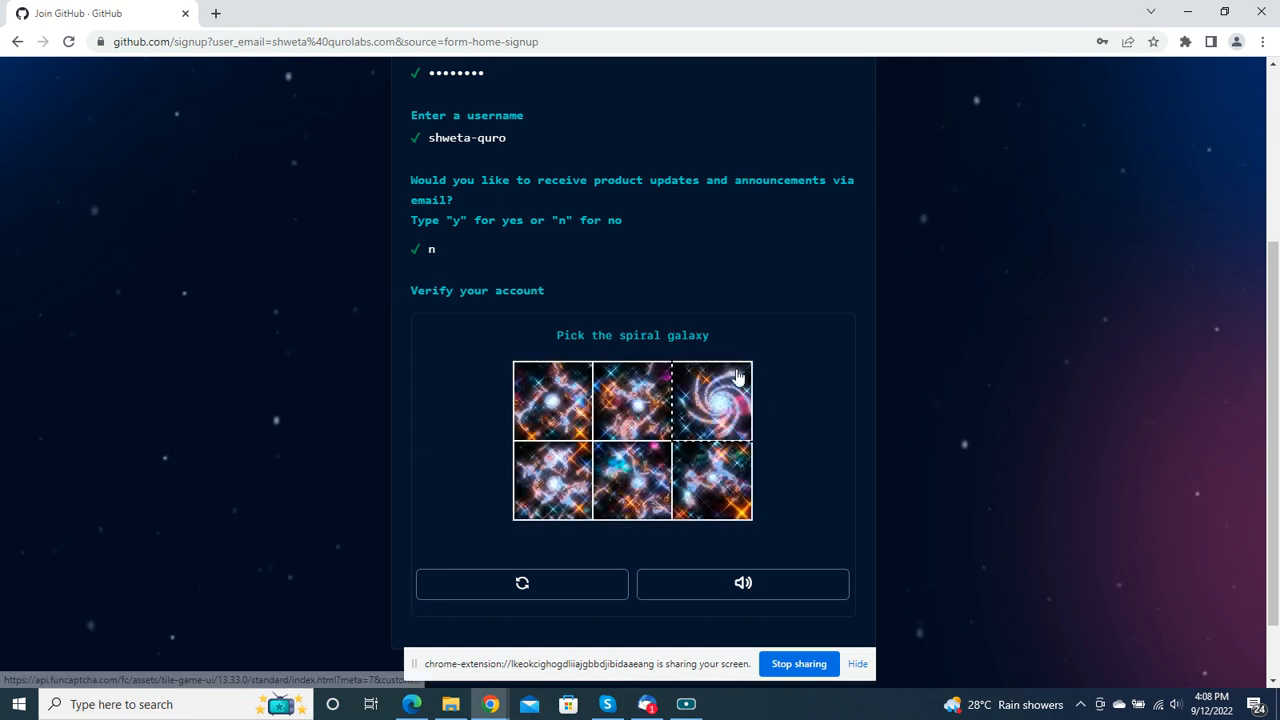
left_click(716, 400)
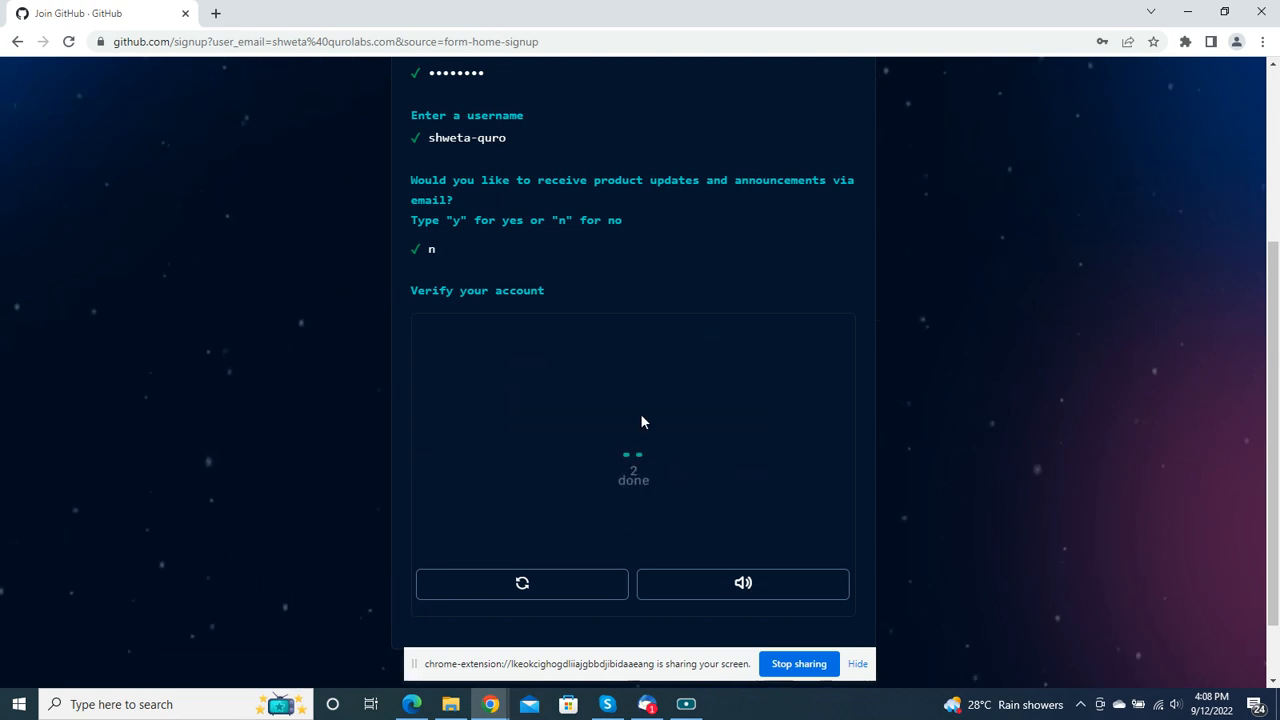
Step: Create the account and save its login in the browser's password manager
scroll(648, 481, "down", 1)
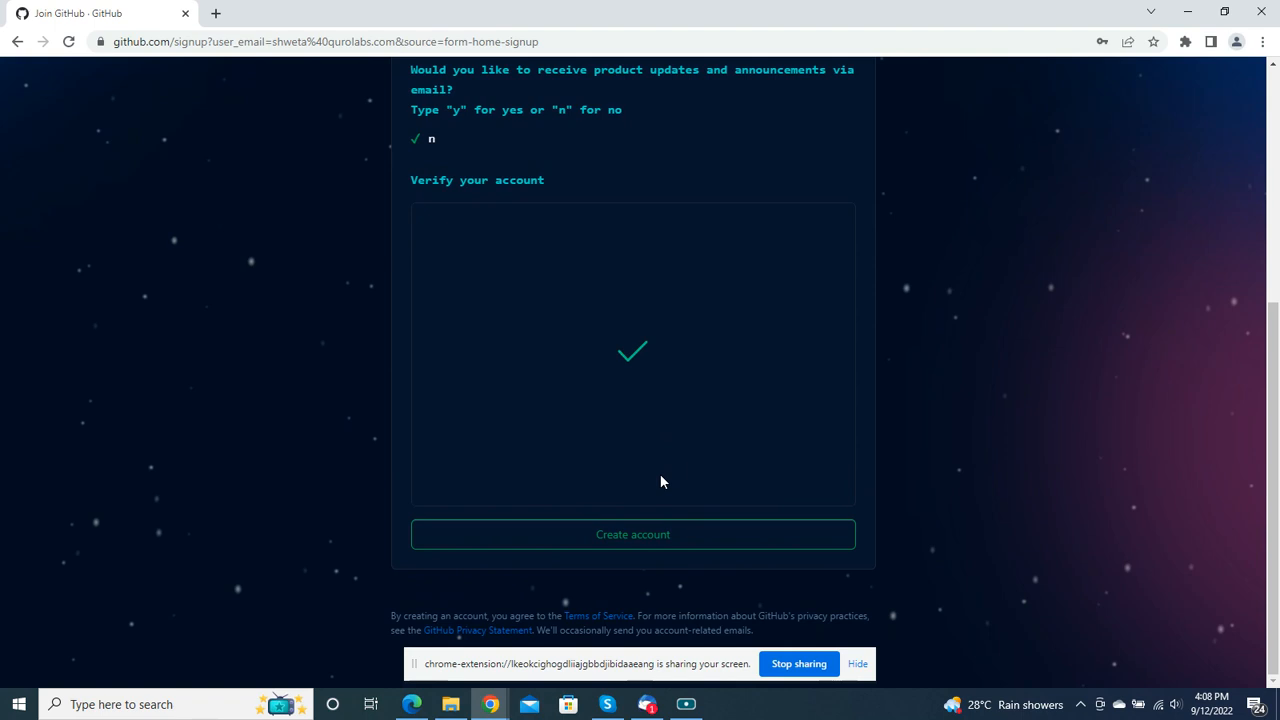
left_click(643, 537)
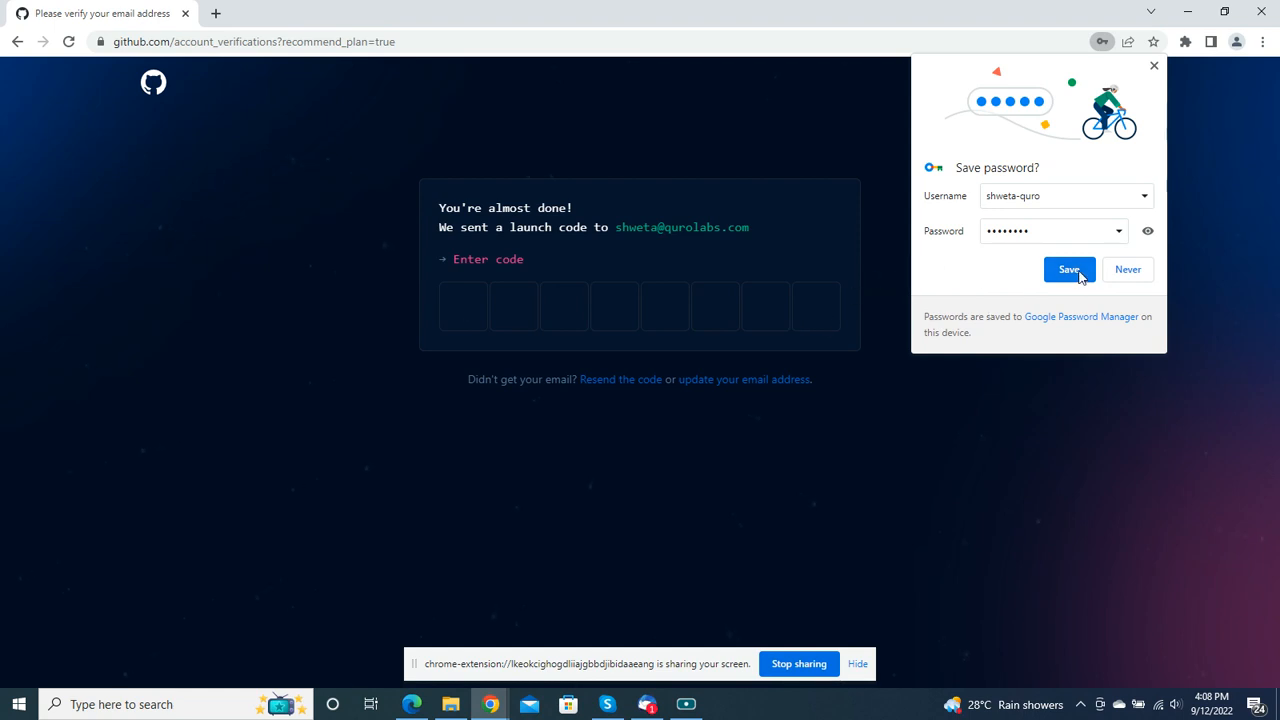
left_click(1069, 270)
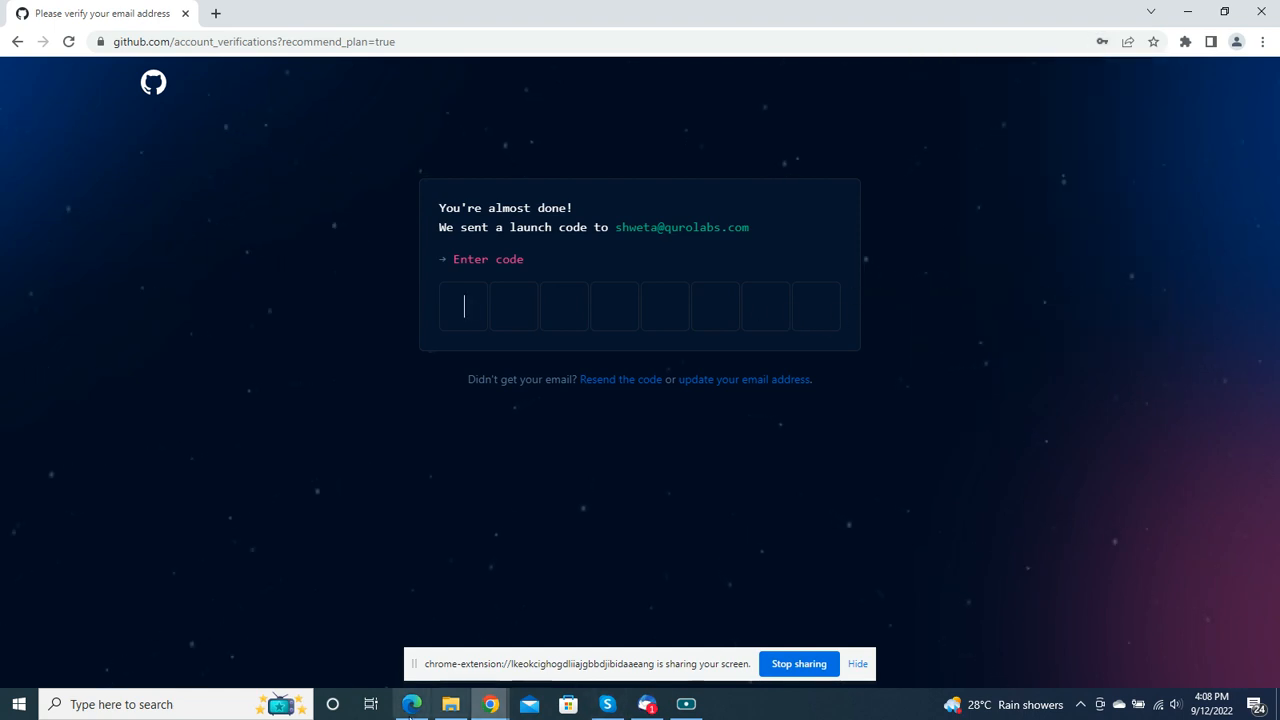
Step: Switch to Thunderbird and open the "Your GitHub launch code" message from the inbox
left_click(240, 712)
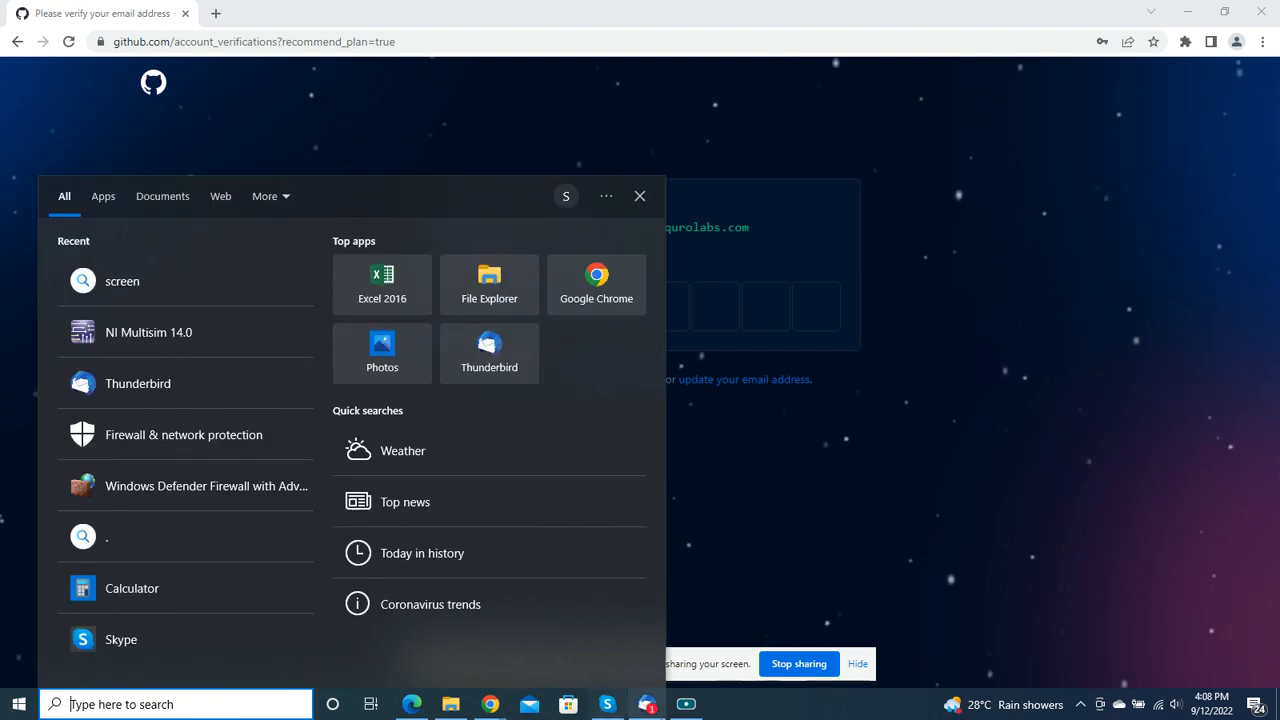
left_click(646, 704)
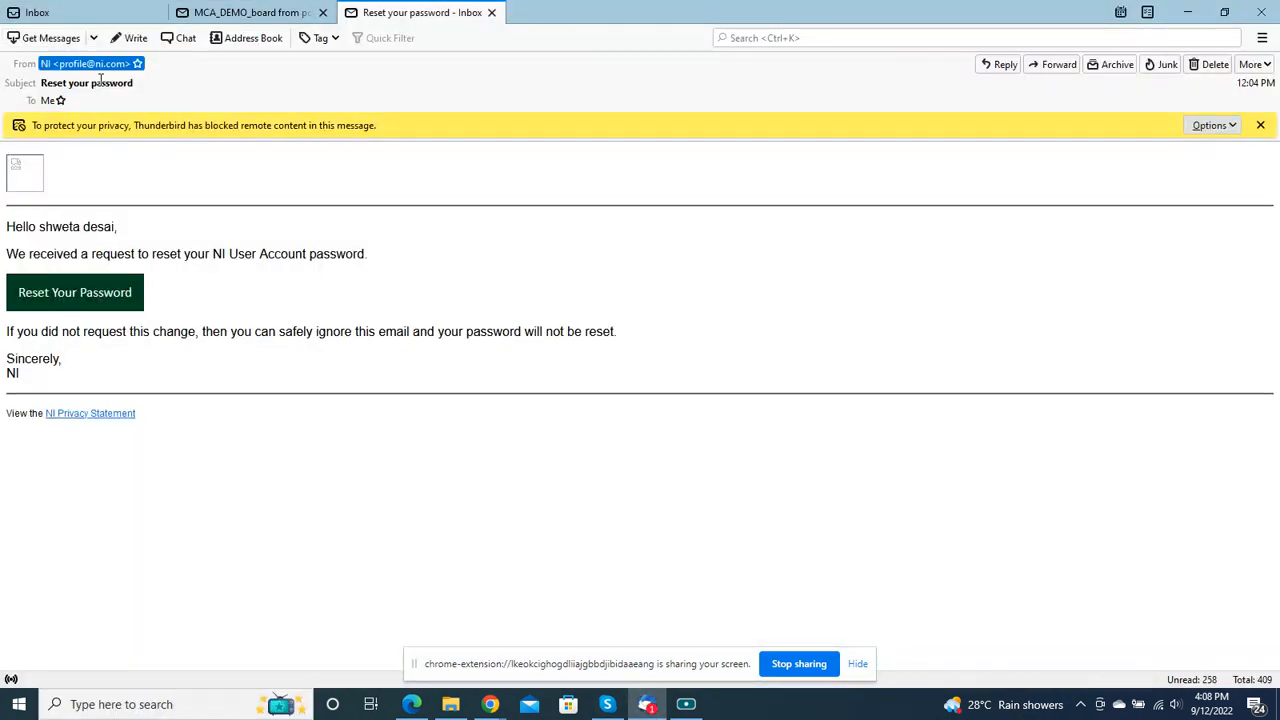
left_click(85, 12)
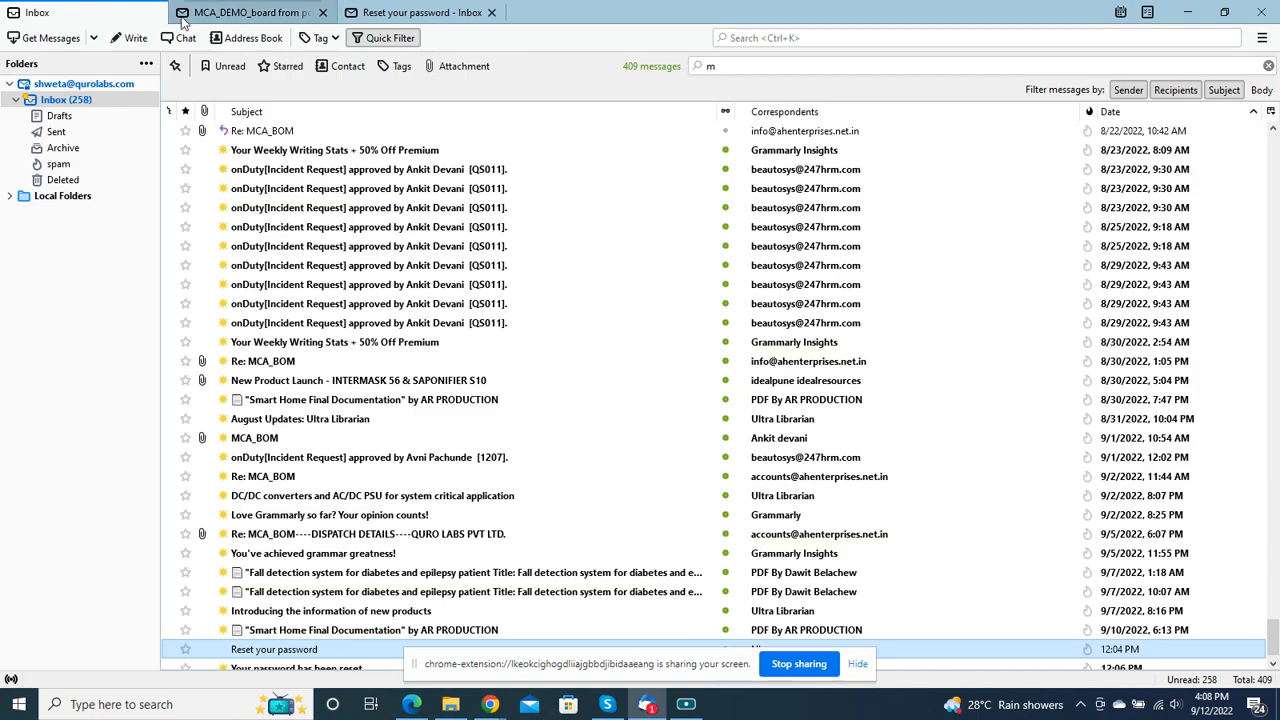
scroll(325, 188, "up", 10)
scroll(325, 188, "up", 15)
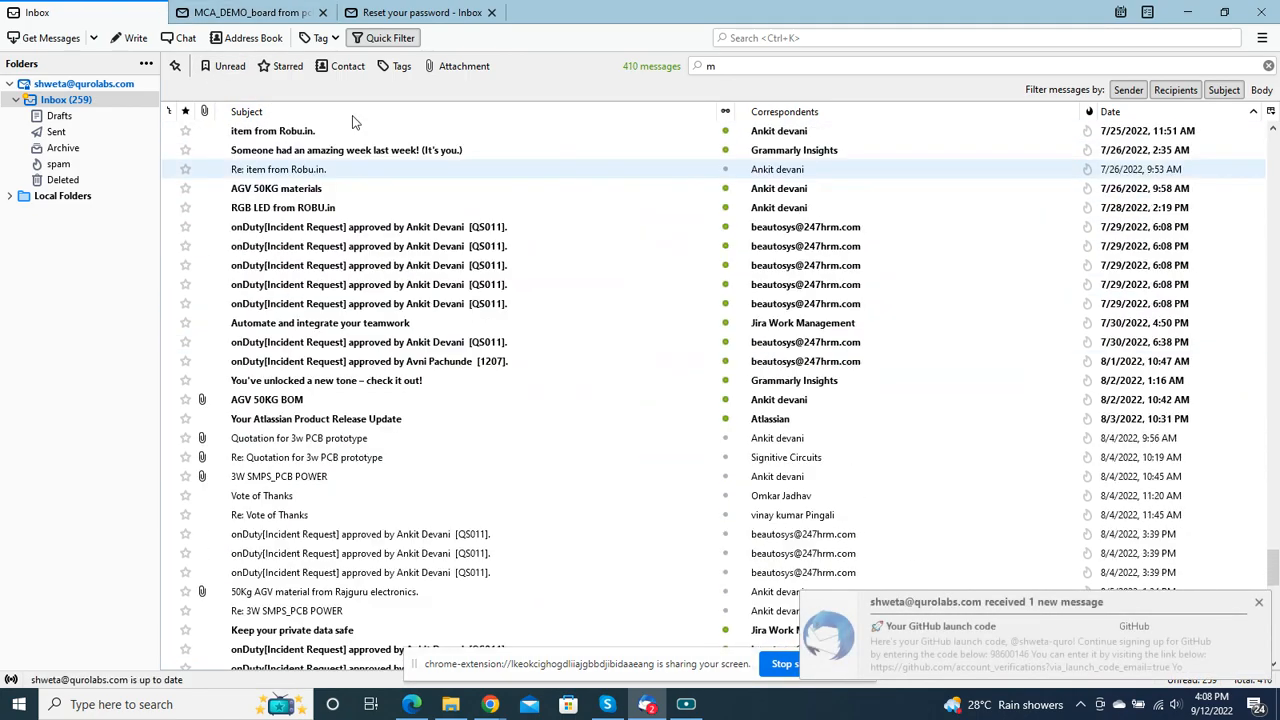
scroll(560, 405, "down", 15)
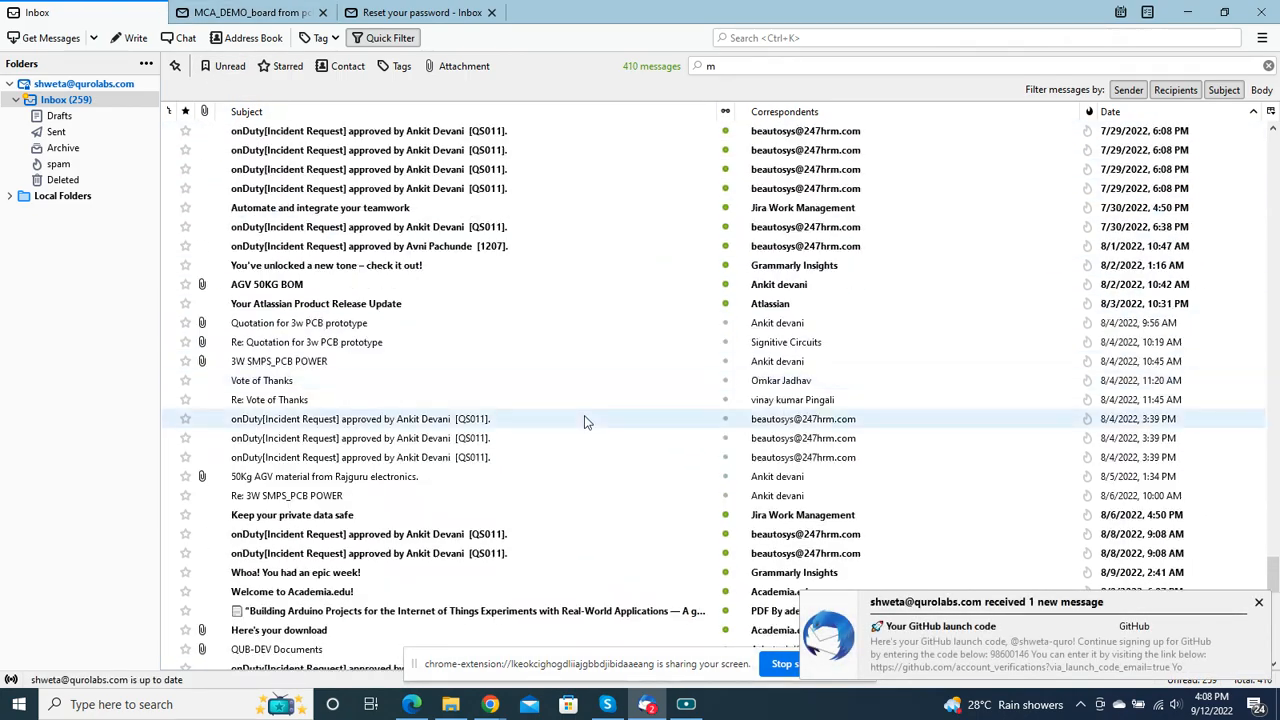
left_click(1259, 605)
scroll(777, 514, "down", 6)
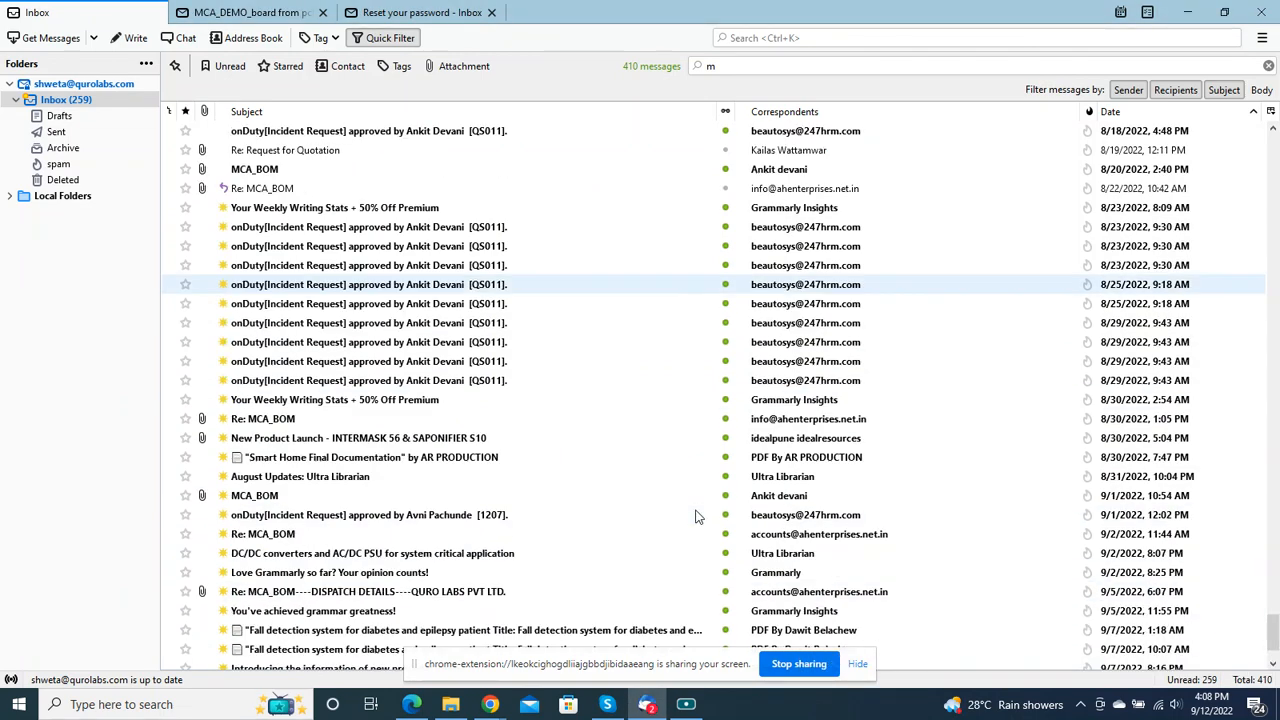
left_click(322, 652)
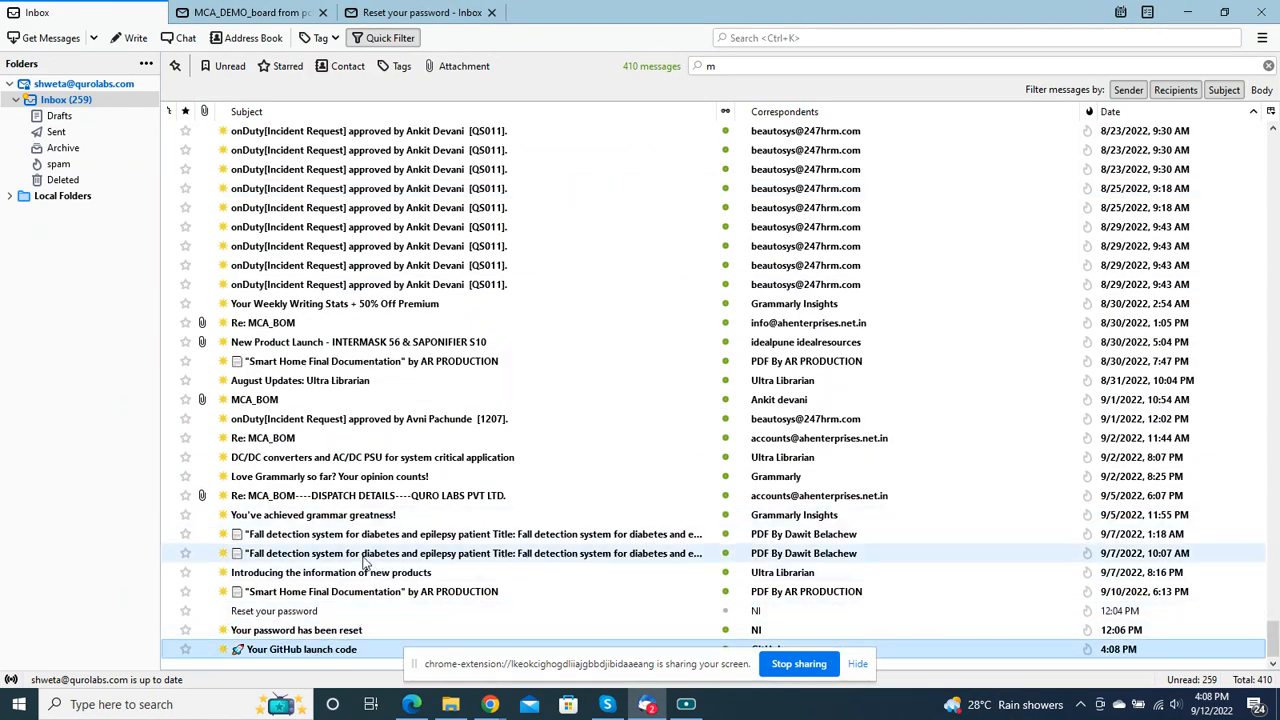
double_click(322, 652)
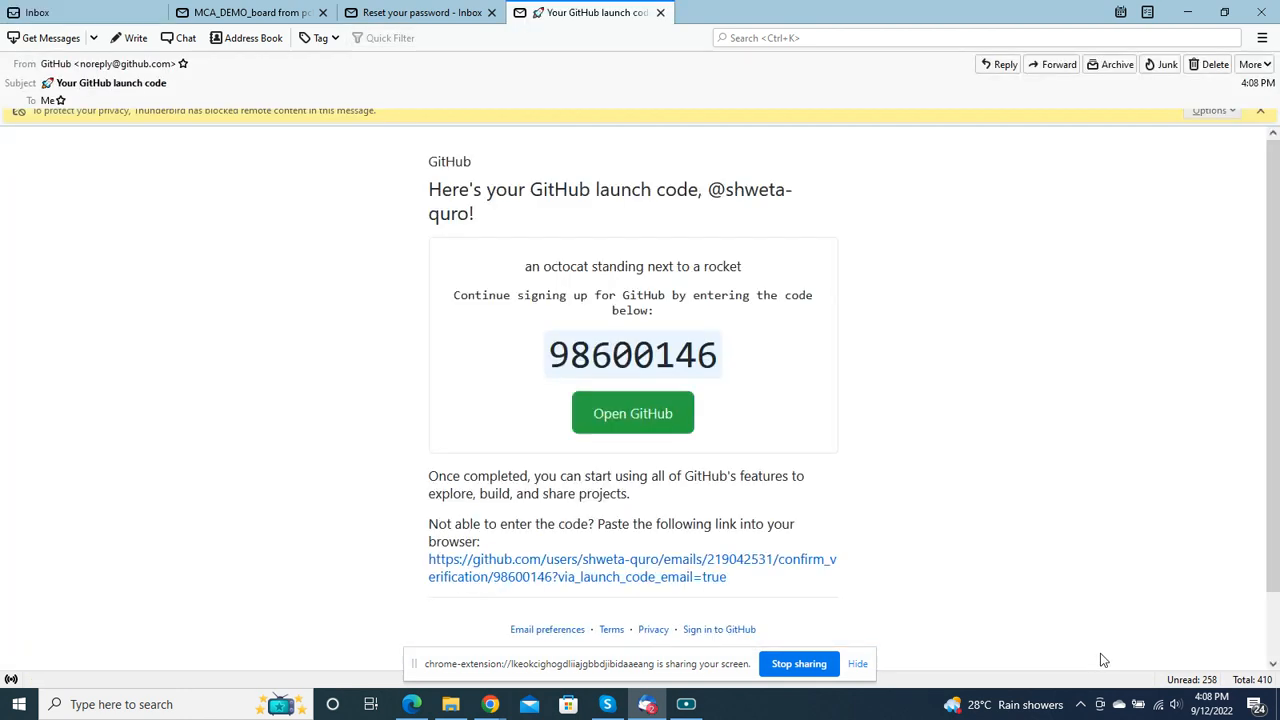
Step: Copy the launch code from the e-mail and paste it into GitHub's code field in Chrome to verify the account
left_click(858, 664)
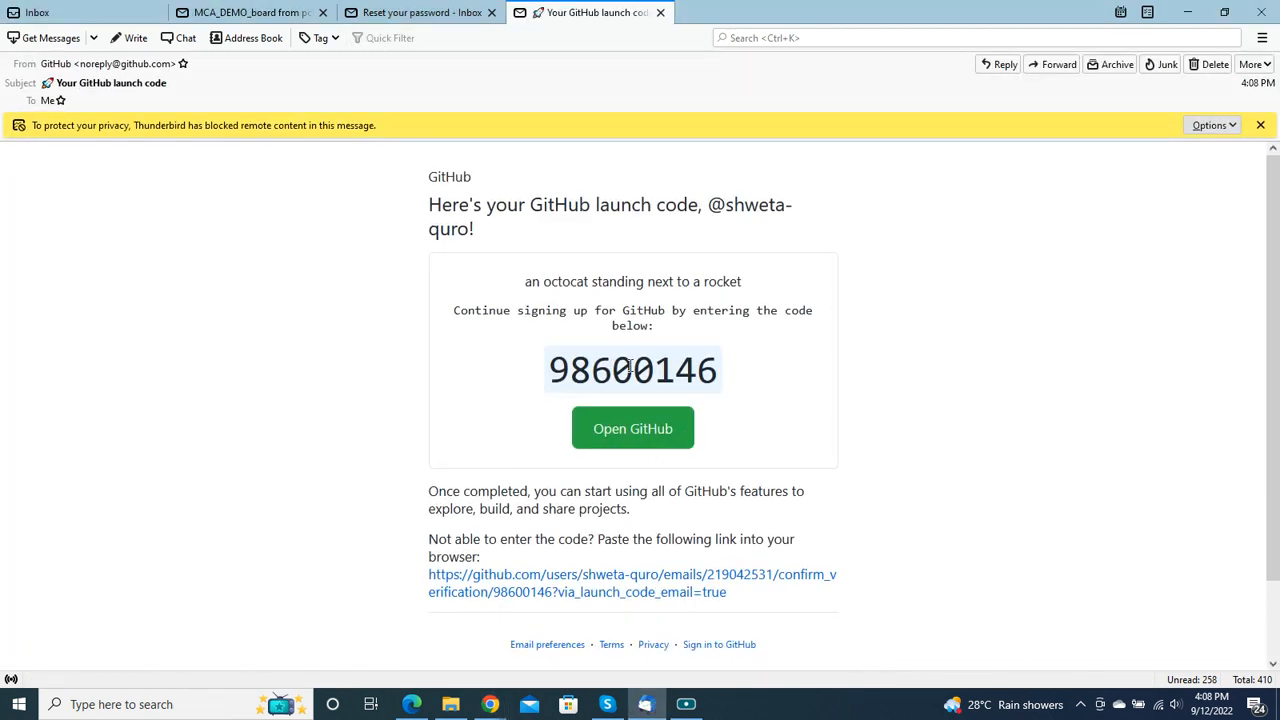
left_click_drag(717, 368, 475, 391)
key("ctrl+c")
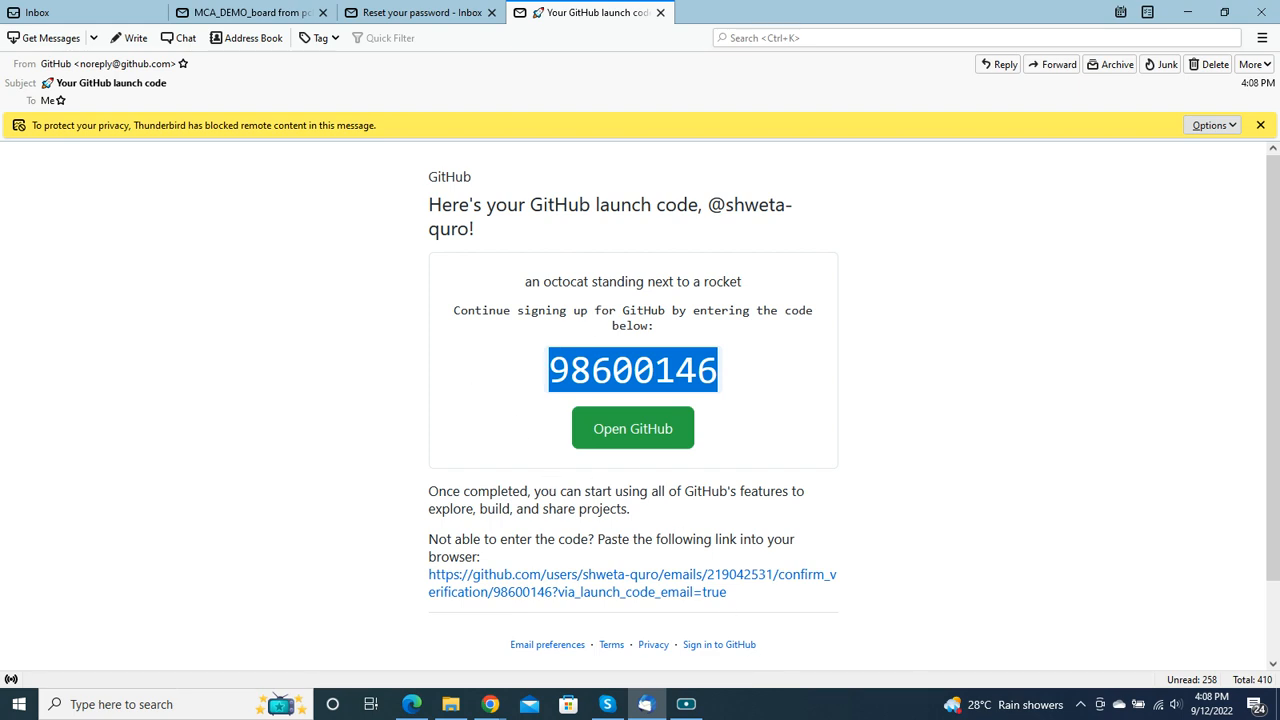
left_click(492, 706)
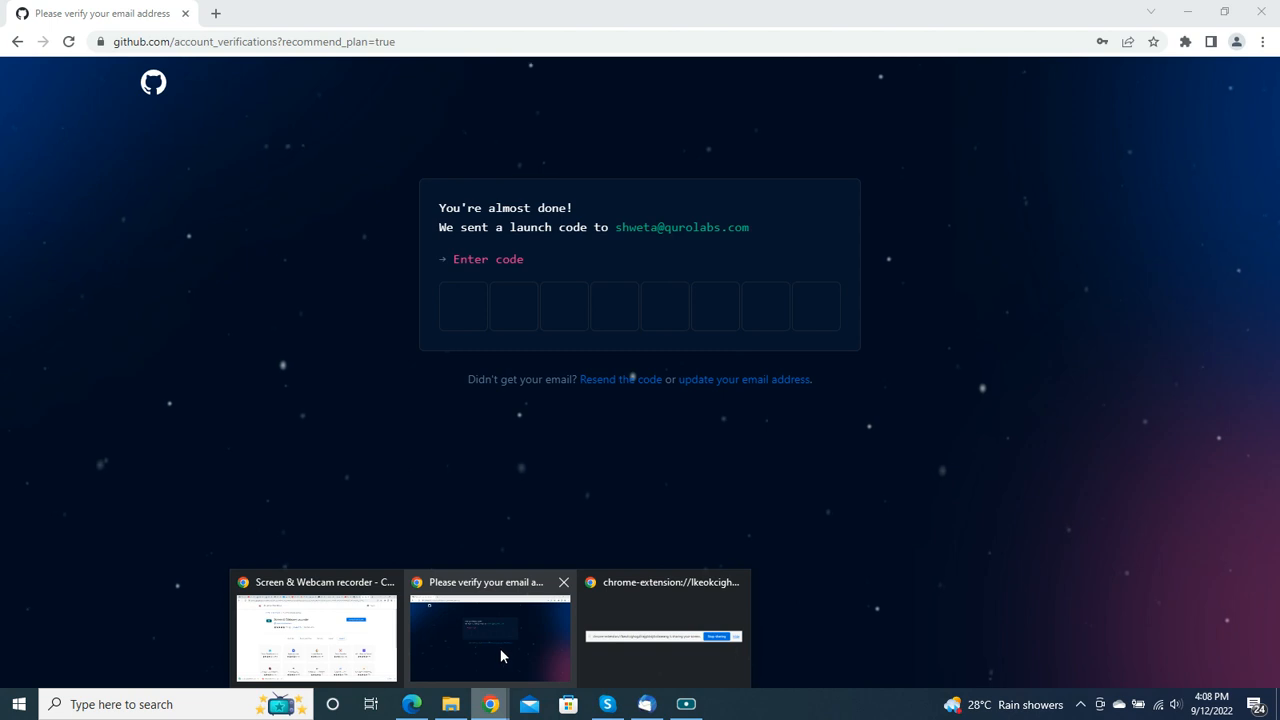
left_click(500, 650)
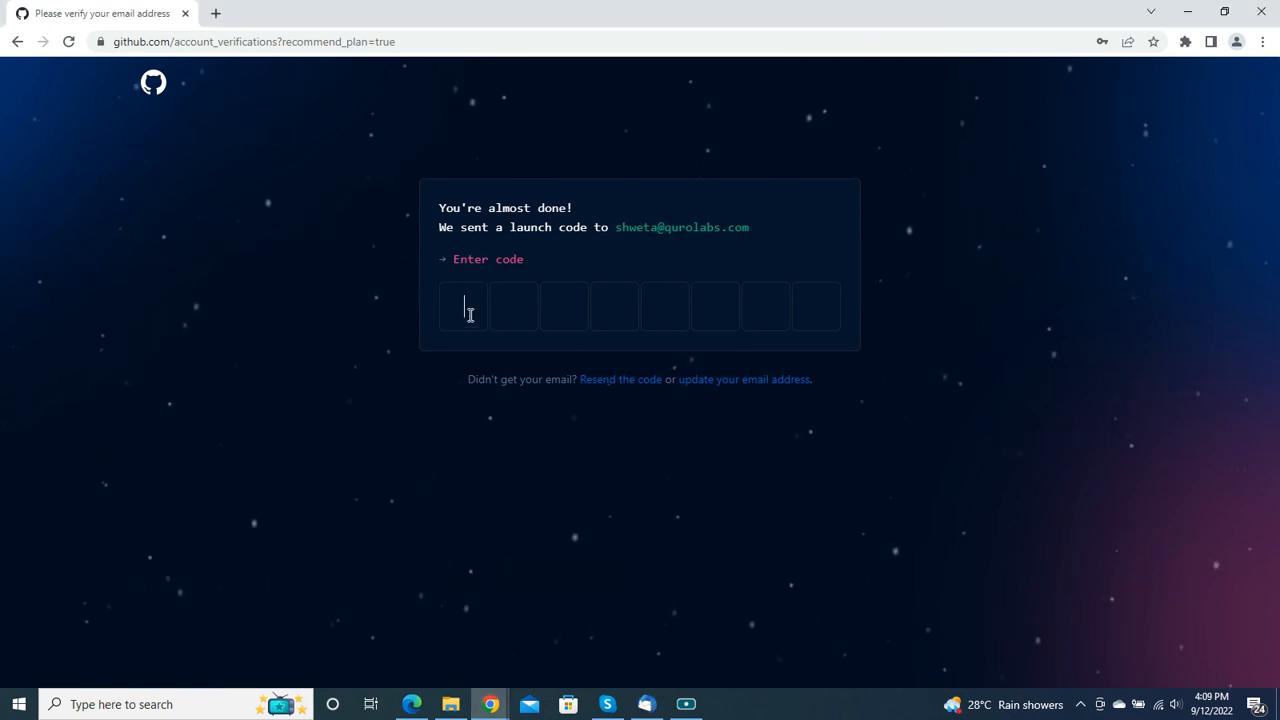
key("ctrl+v")
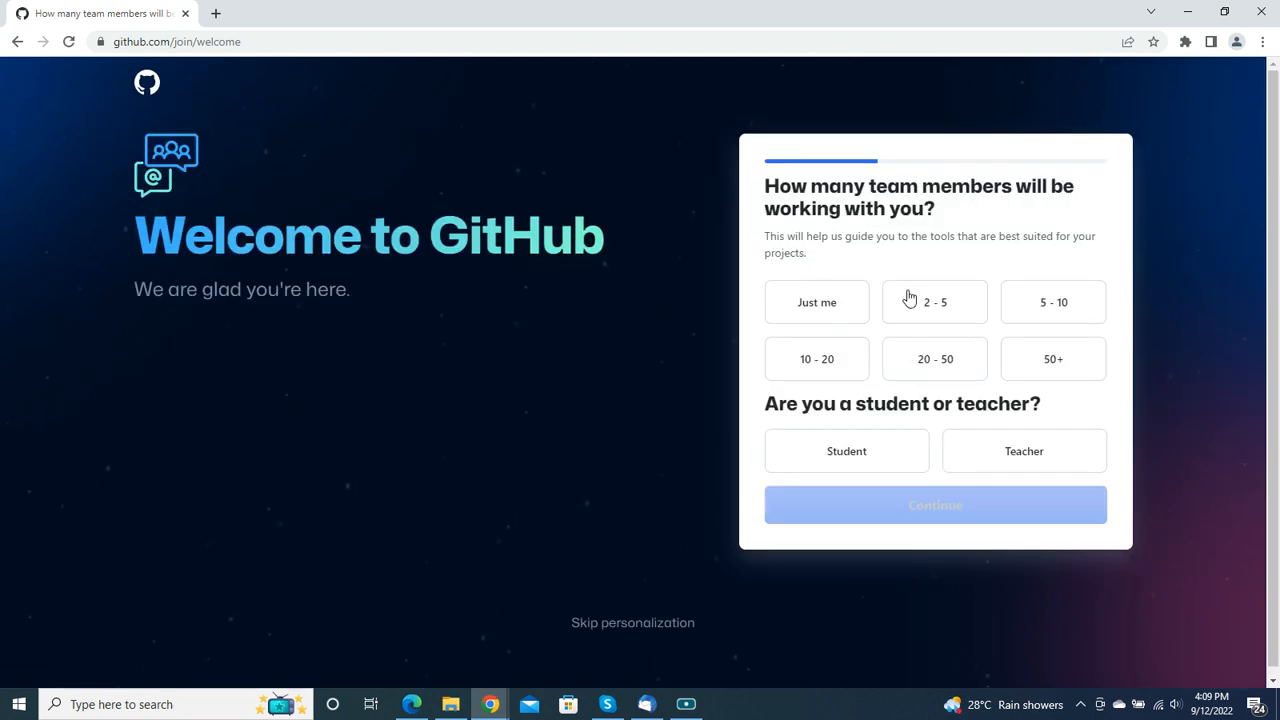
Step: Complete the welcome questions with a team size of 5 - 10 and no specific features, and continue with the Free plan
left_click(1049, 305)
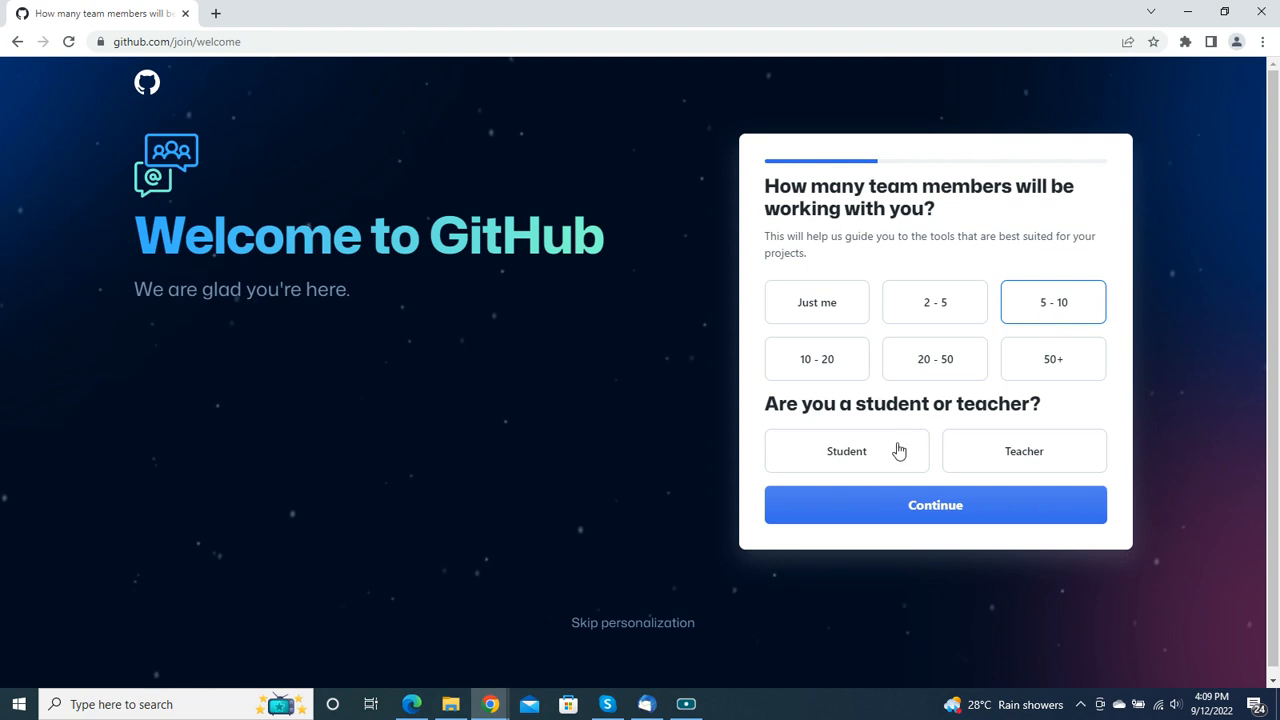
left_click(948, 505)
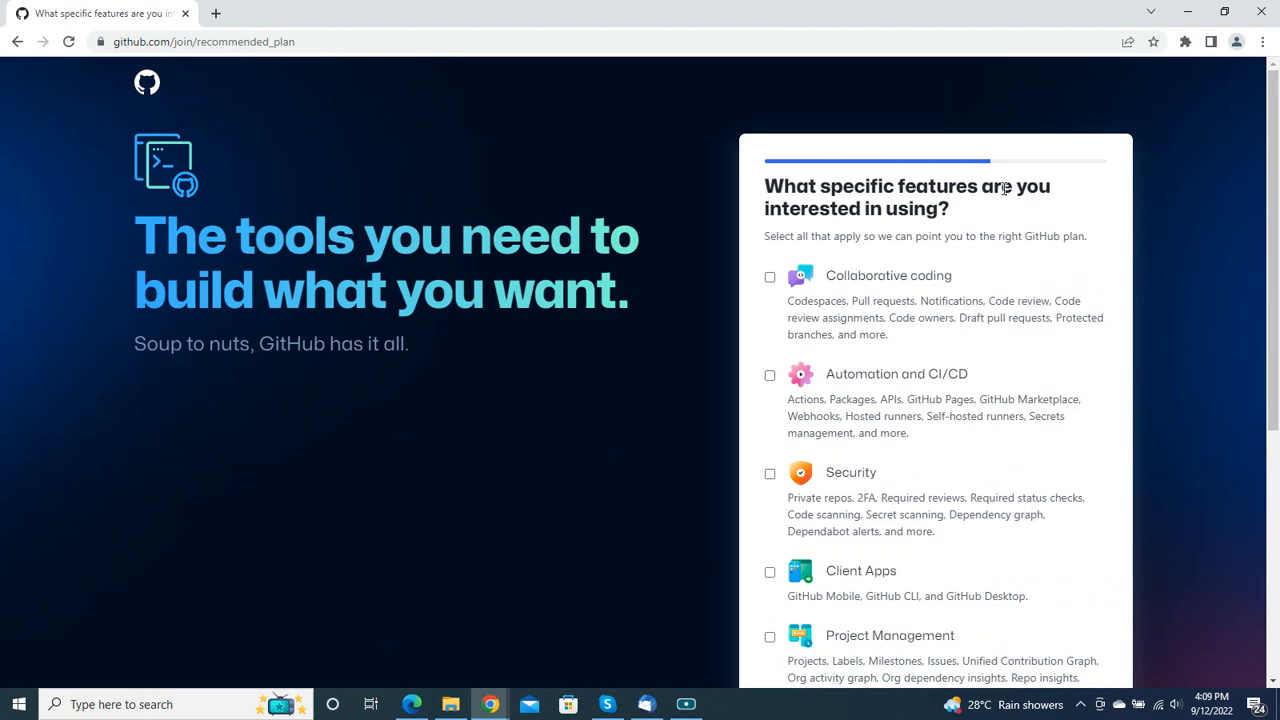
scroll(989, 271, "down", 4)
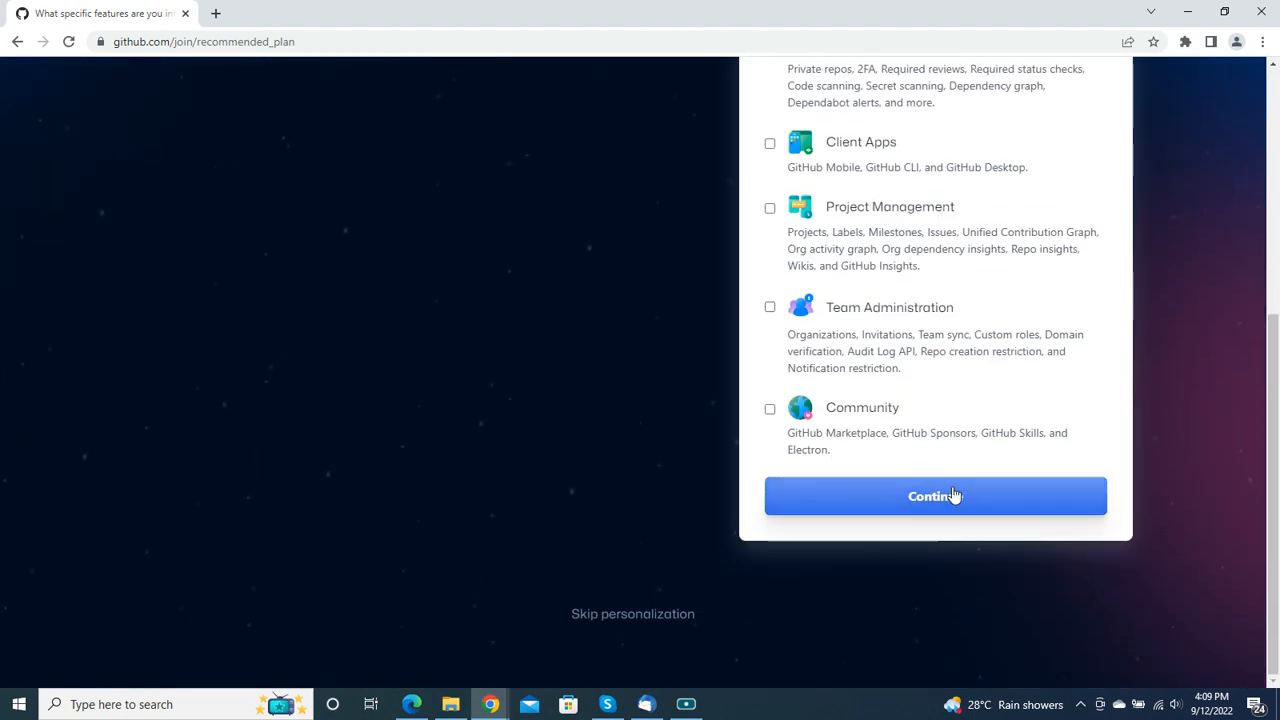
left_click(954, 496)
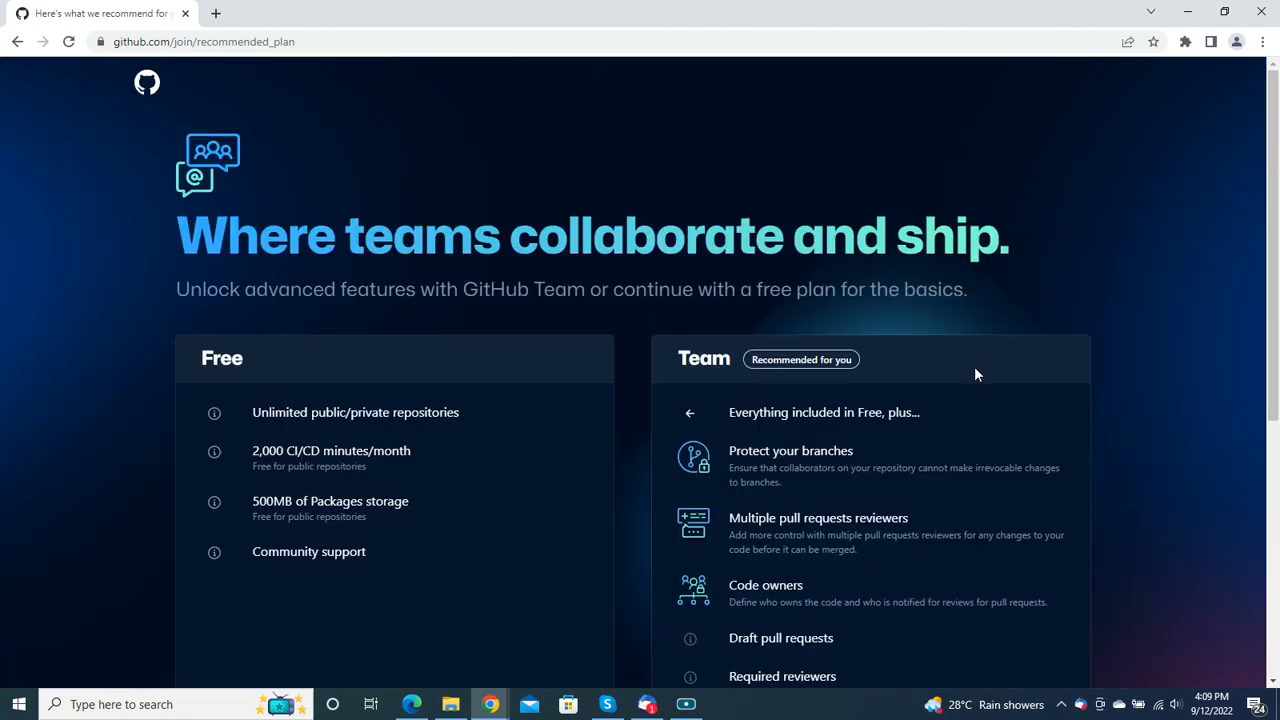
scroll(740, 405, "down", 5)
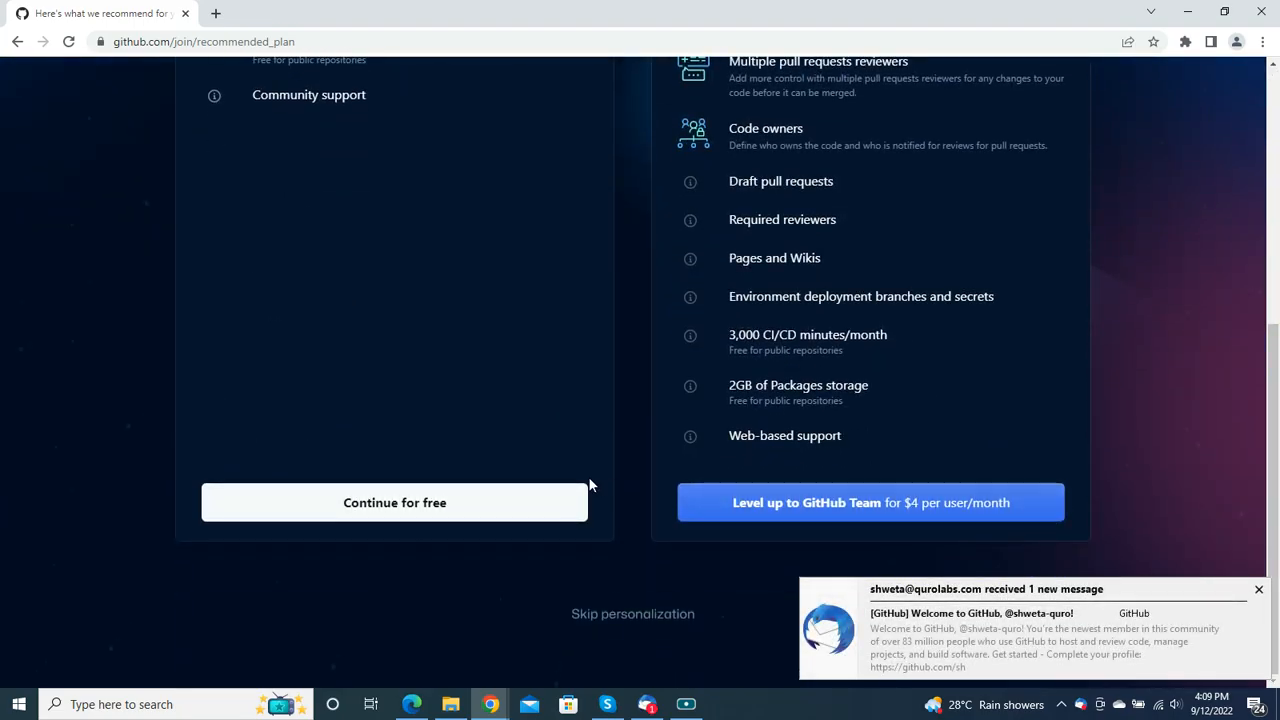
left_click(415, 506)
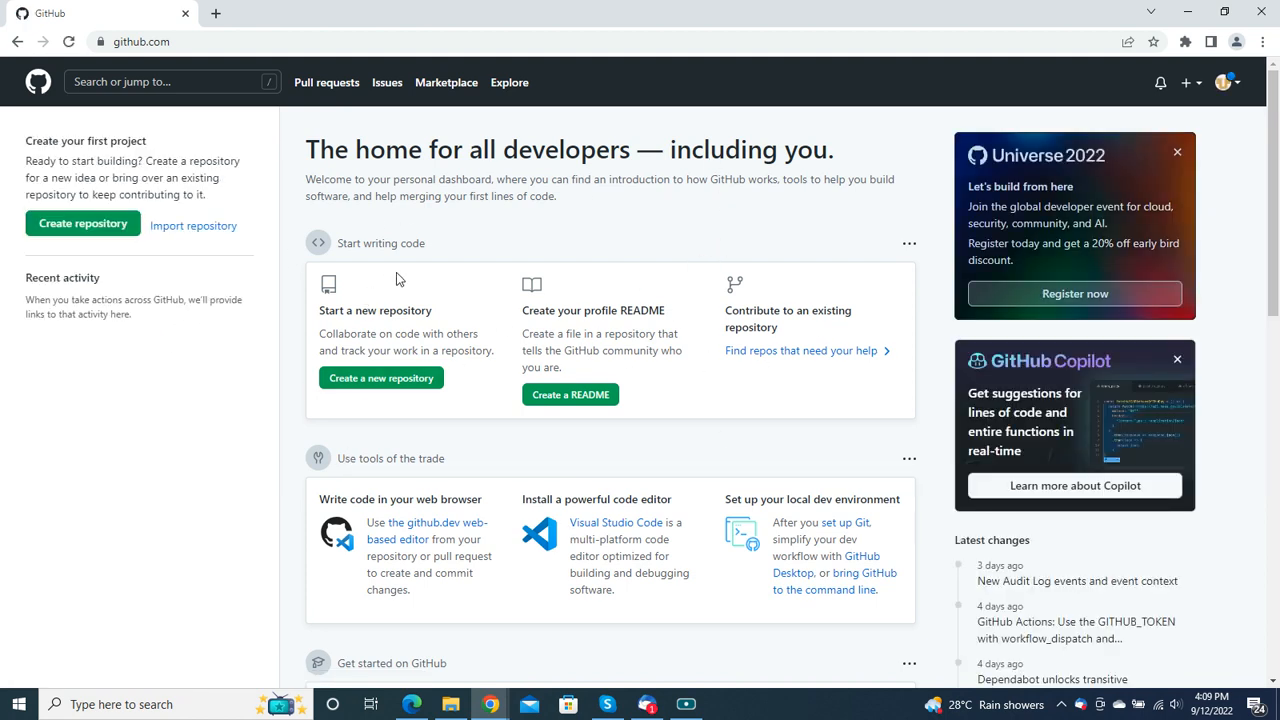
Step: Start a new repository named "Embedded-Training" with the description "STM32"
left_click(103, 229)
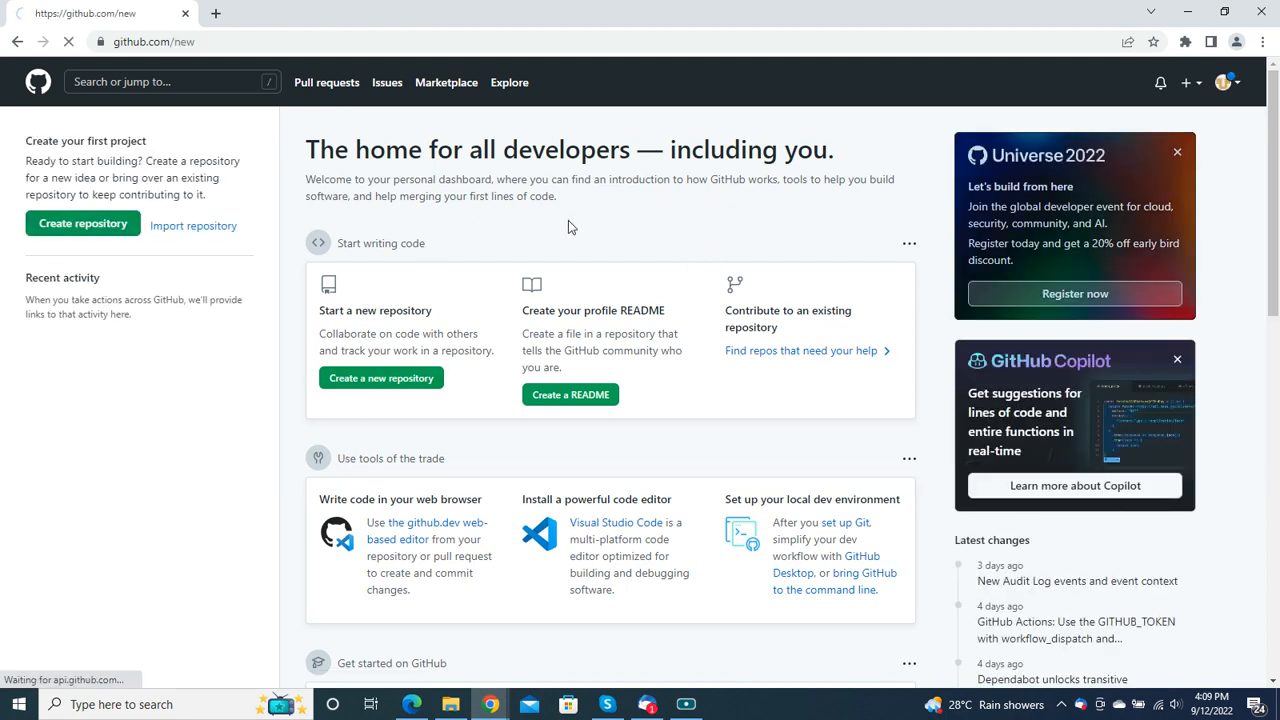
left_click(544, 264)
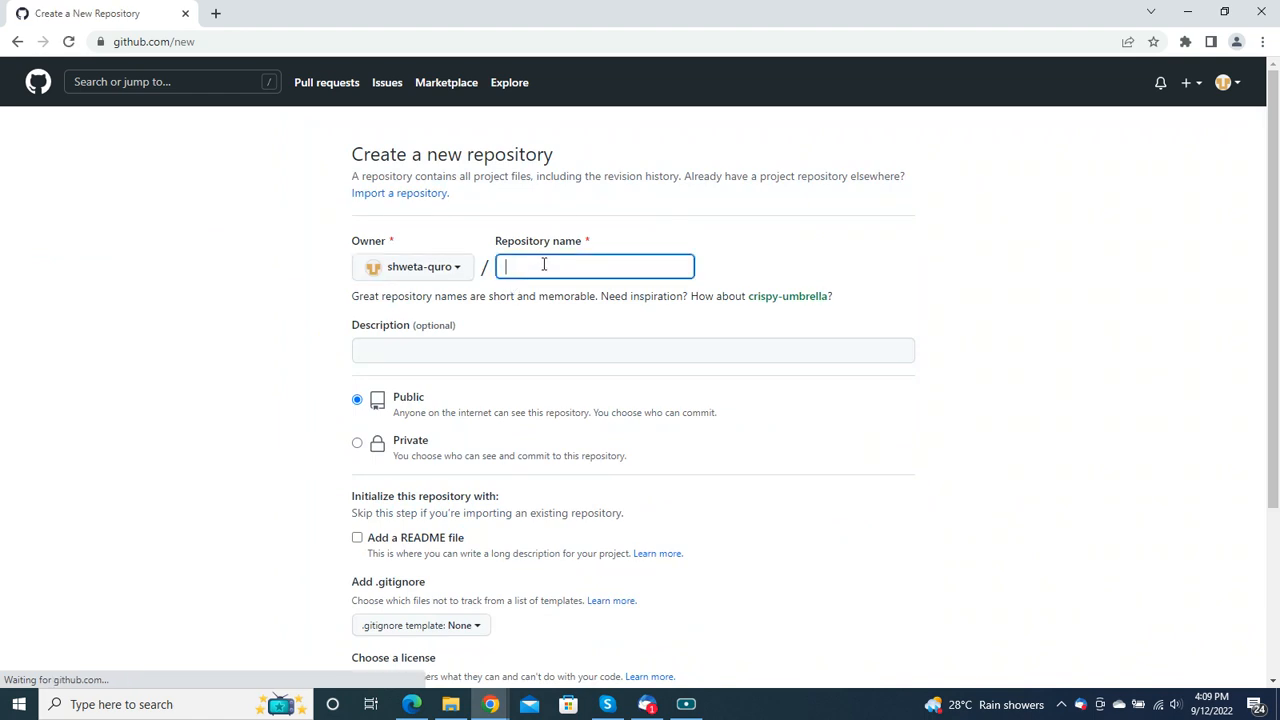
type("Embedded")
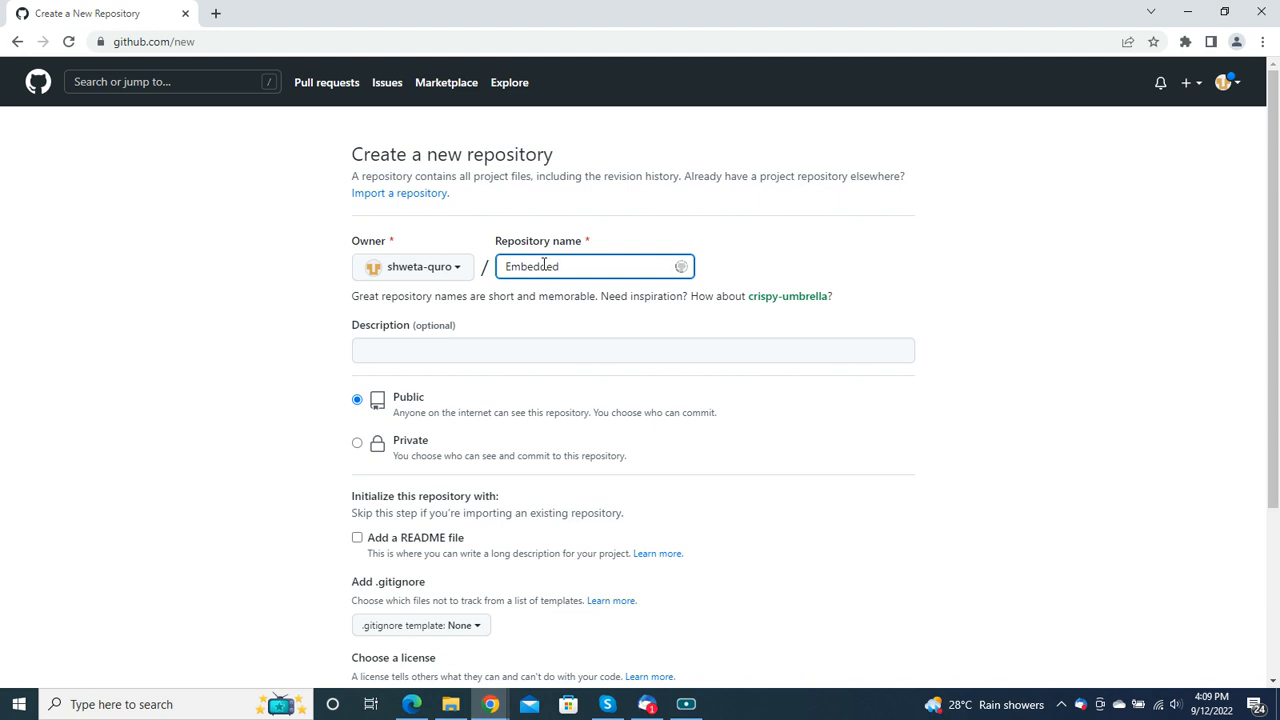
type("-Tranin")
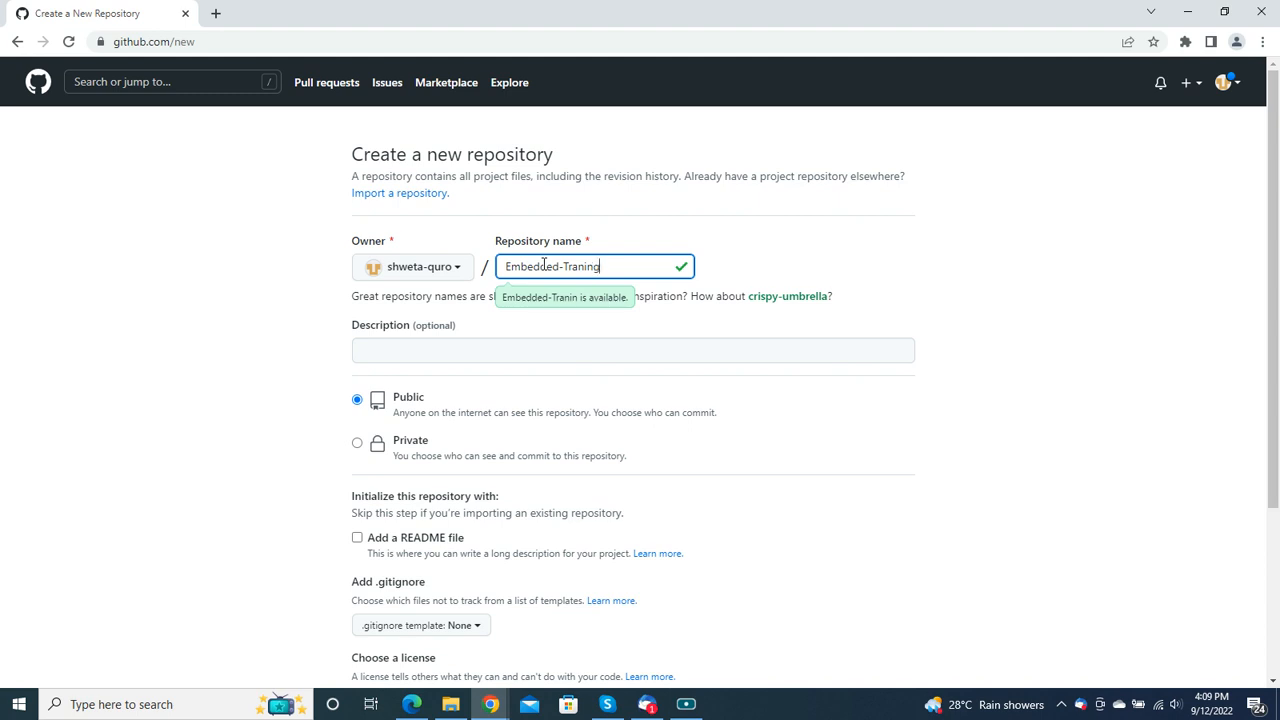
type("g")
key("BackSpace")
type("raining")
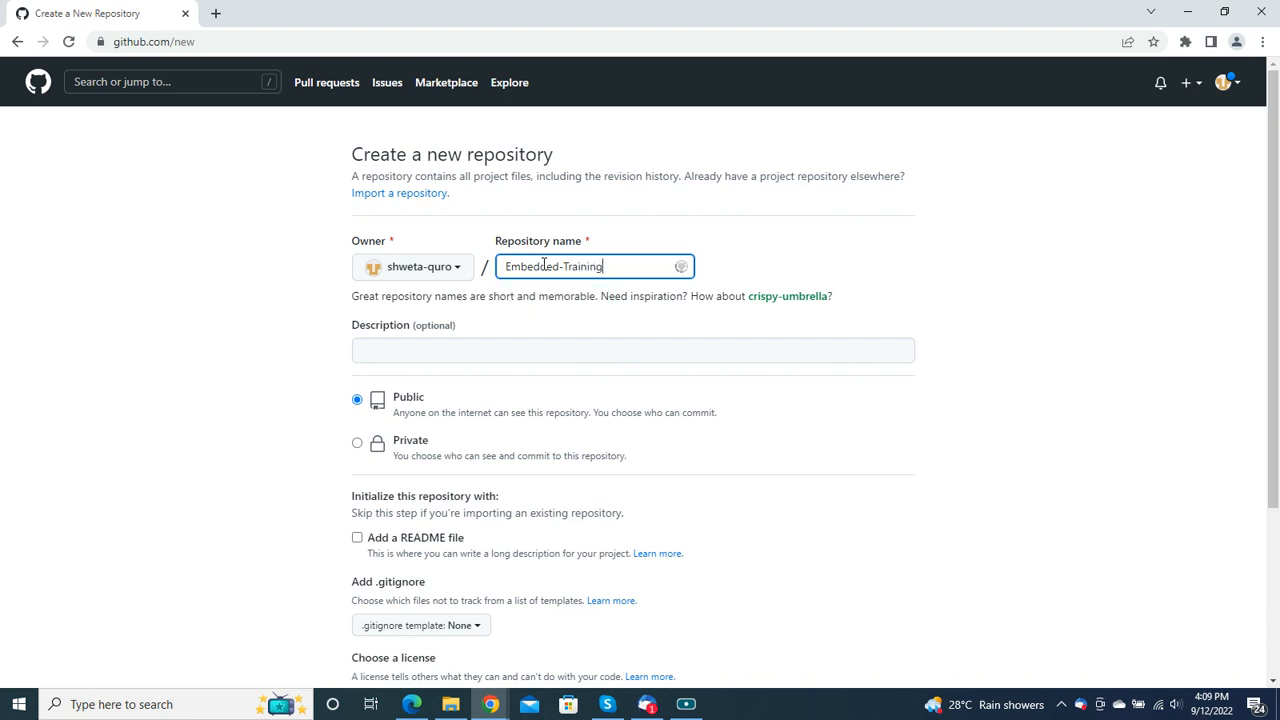
left_click(504, 357)
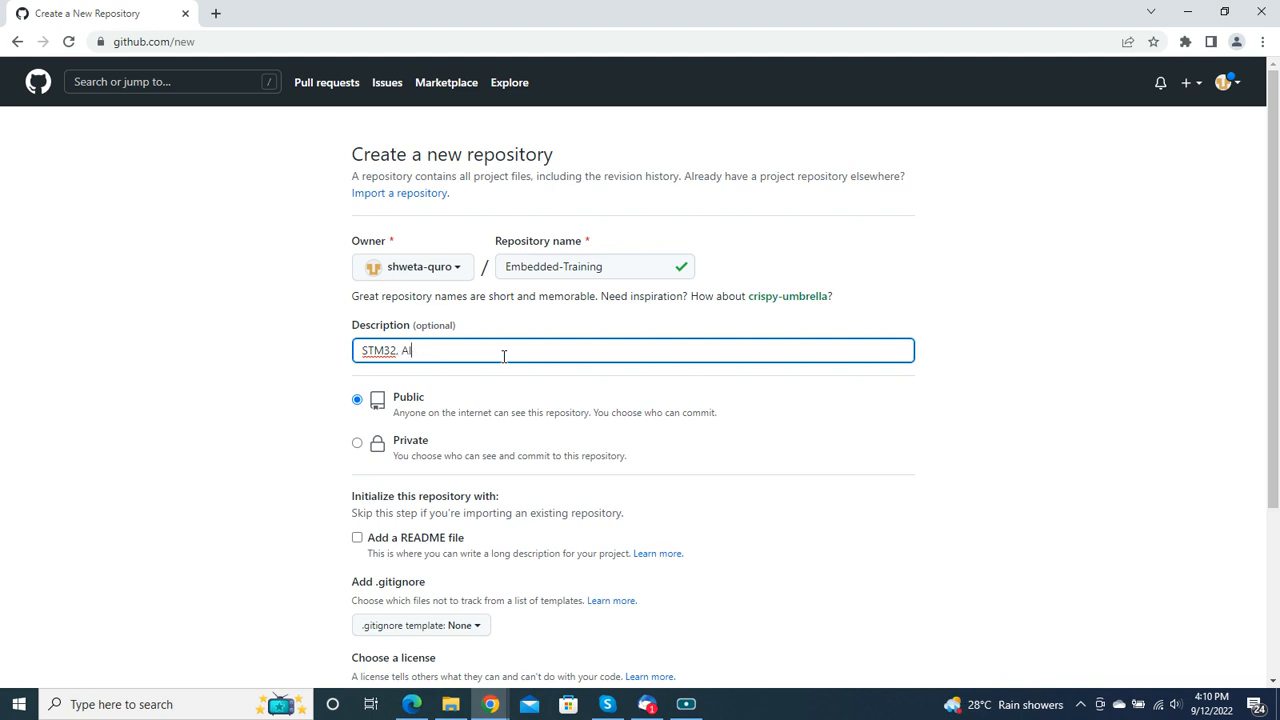
Step: Initialize the repository with a README file and the C .gitignore template
scroll(312, 356, "down", 3)
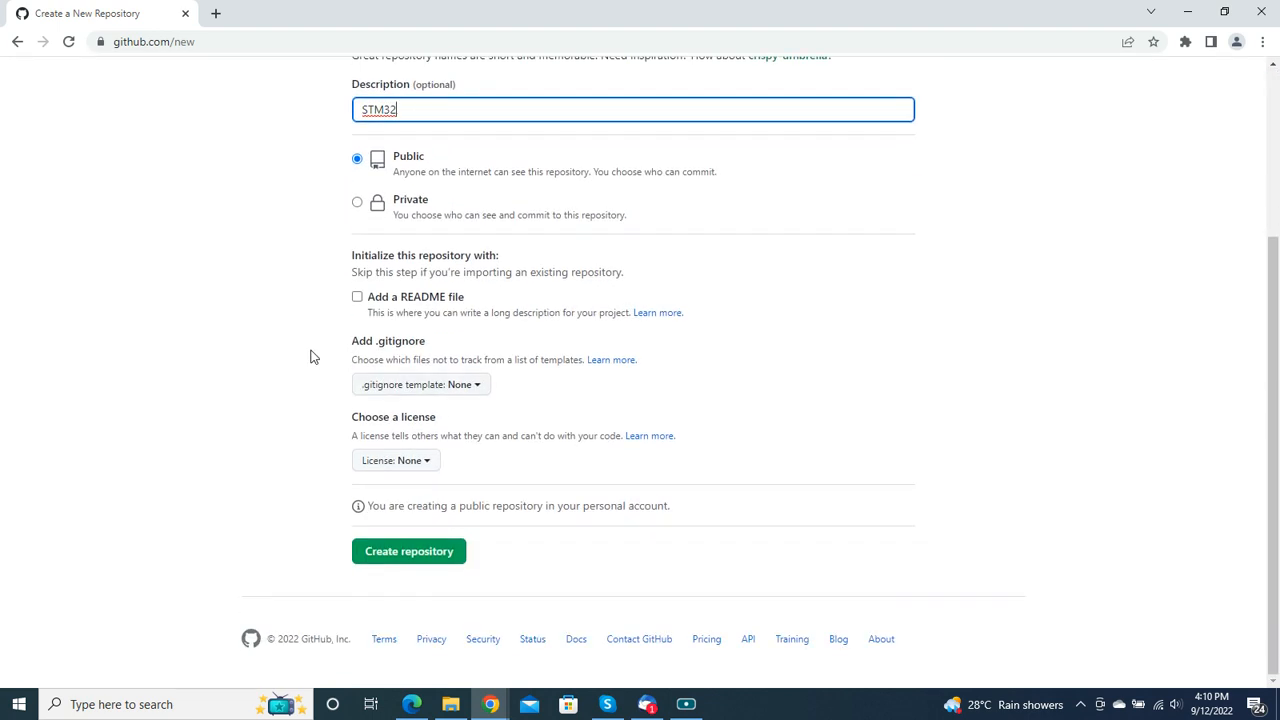
left_click(357, 297)
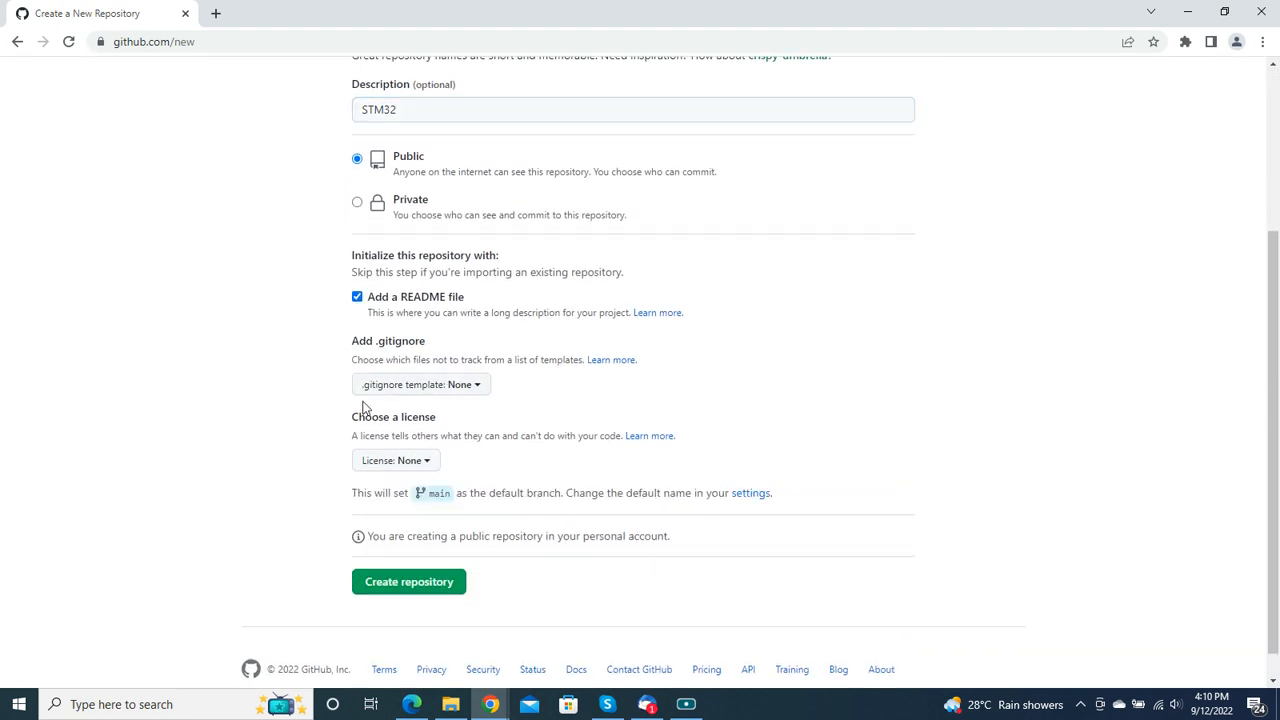
left_click(478, 390)
scroll(486, 406, "down", 1)
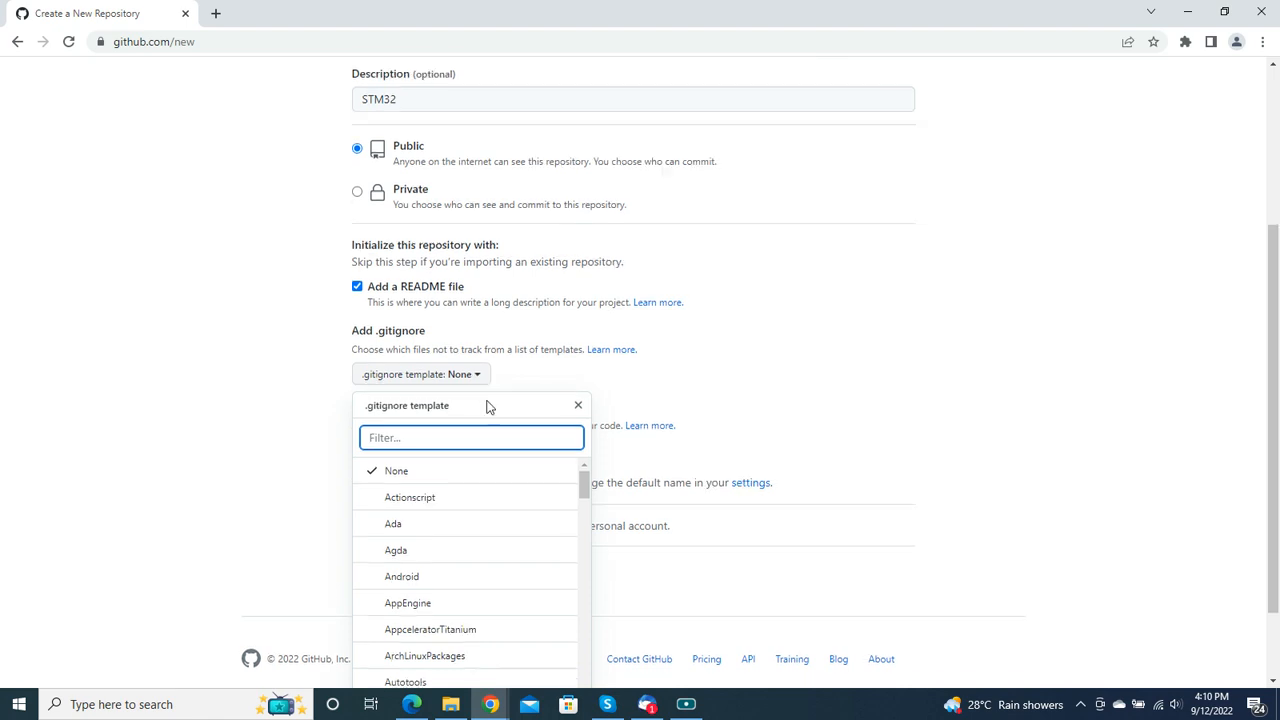
scroll(430, 640, "down", 1)
left_click(403, 529)
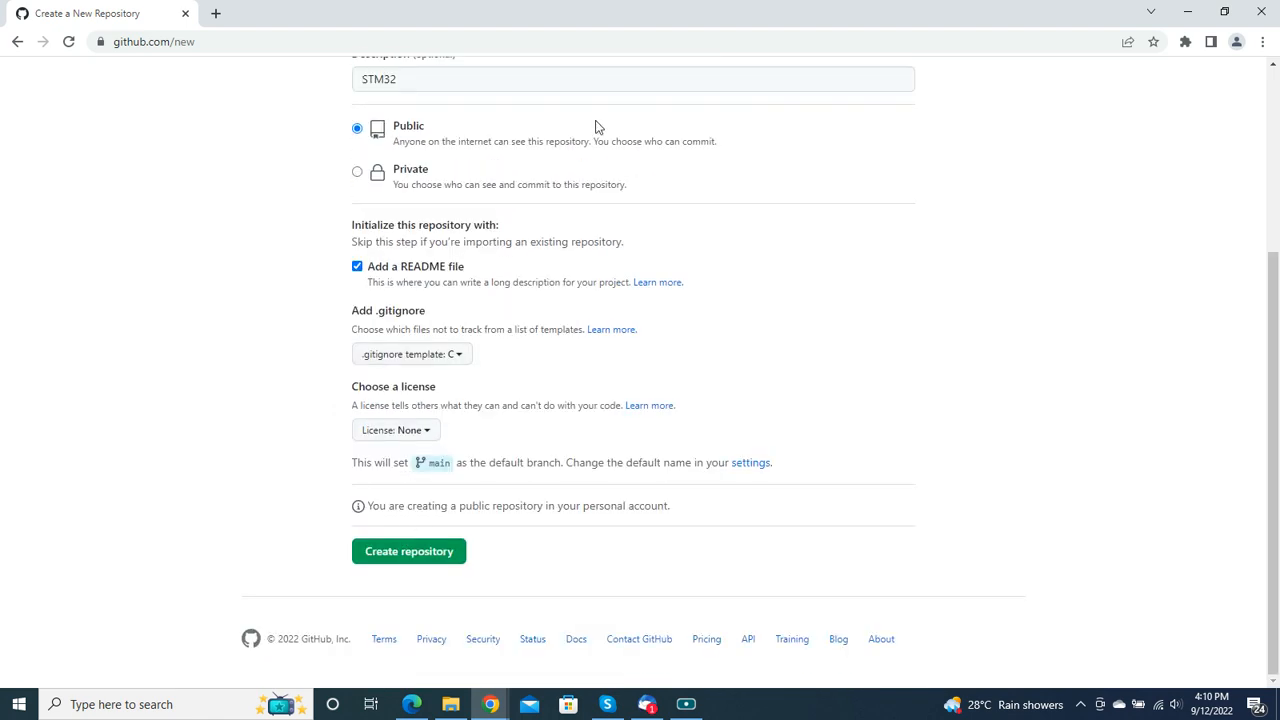
Step: Choose the MIT License and create the public repository
left_click(421, 437)
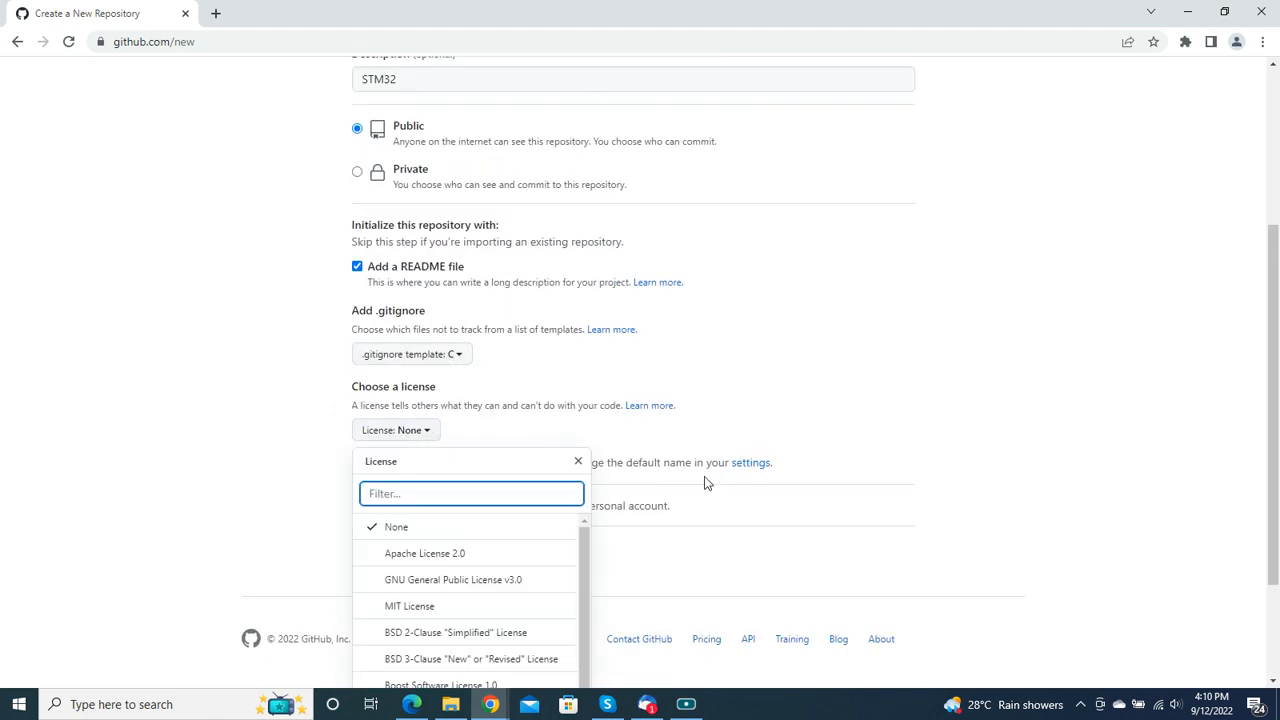
scroll(537, 571, "down", 3)
left_click(414, 477)
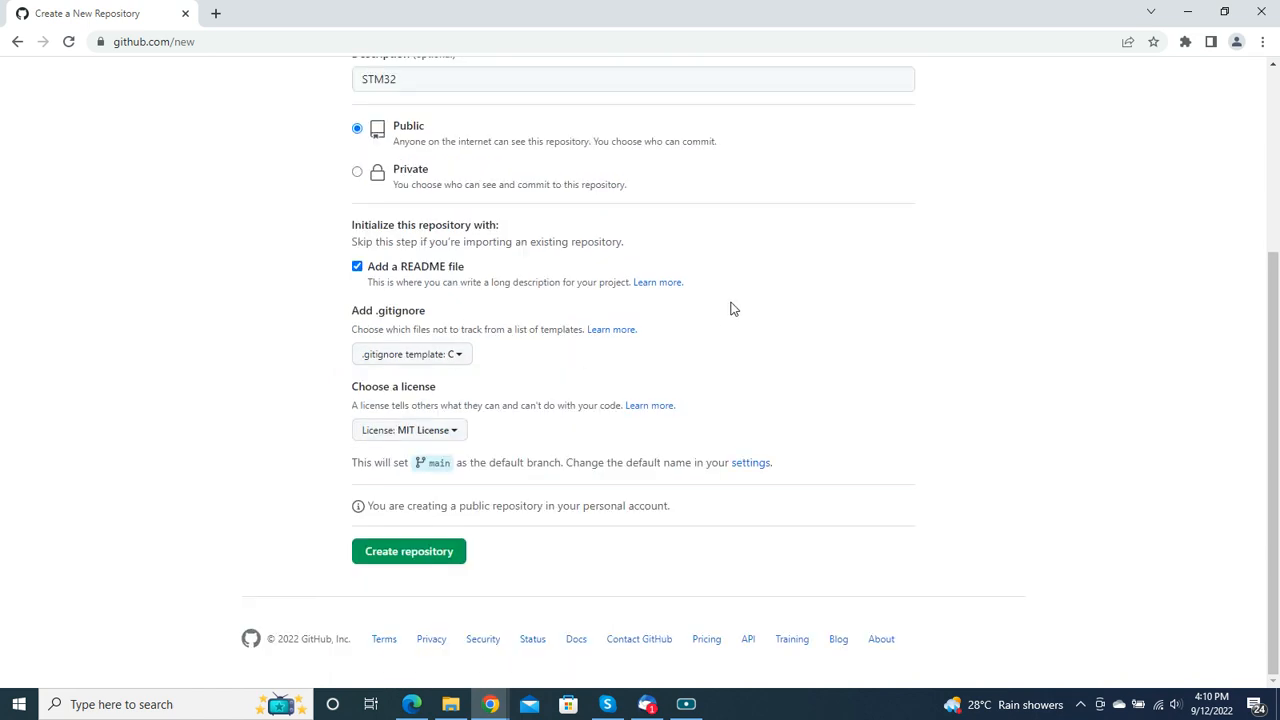
left_click(389, 551)
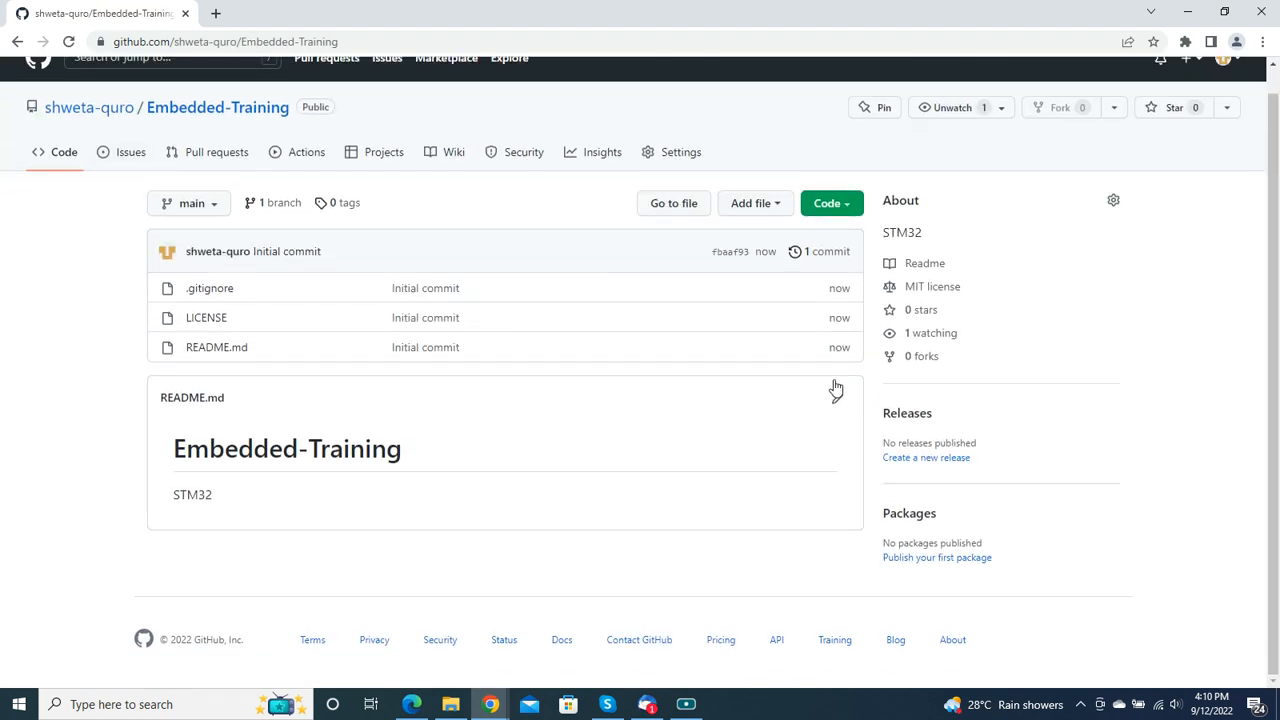
Step: Search the web for "github desktop" in a new browser tab and open the official GitHub Desktop site
scroll(531, 557, "up", 1)
left_click(213, 13)
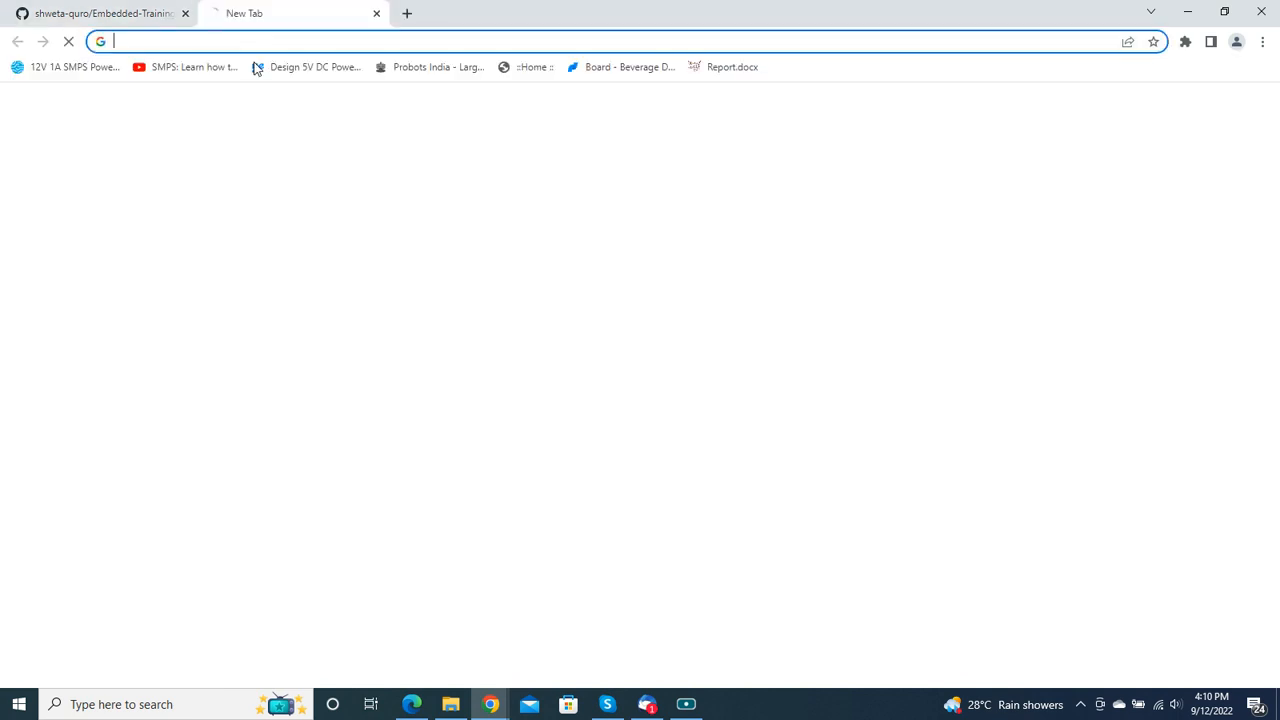
left_click(277, 38)
type("git")
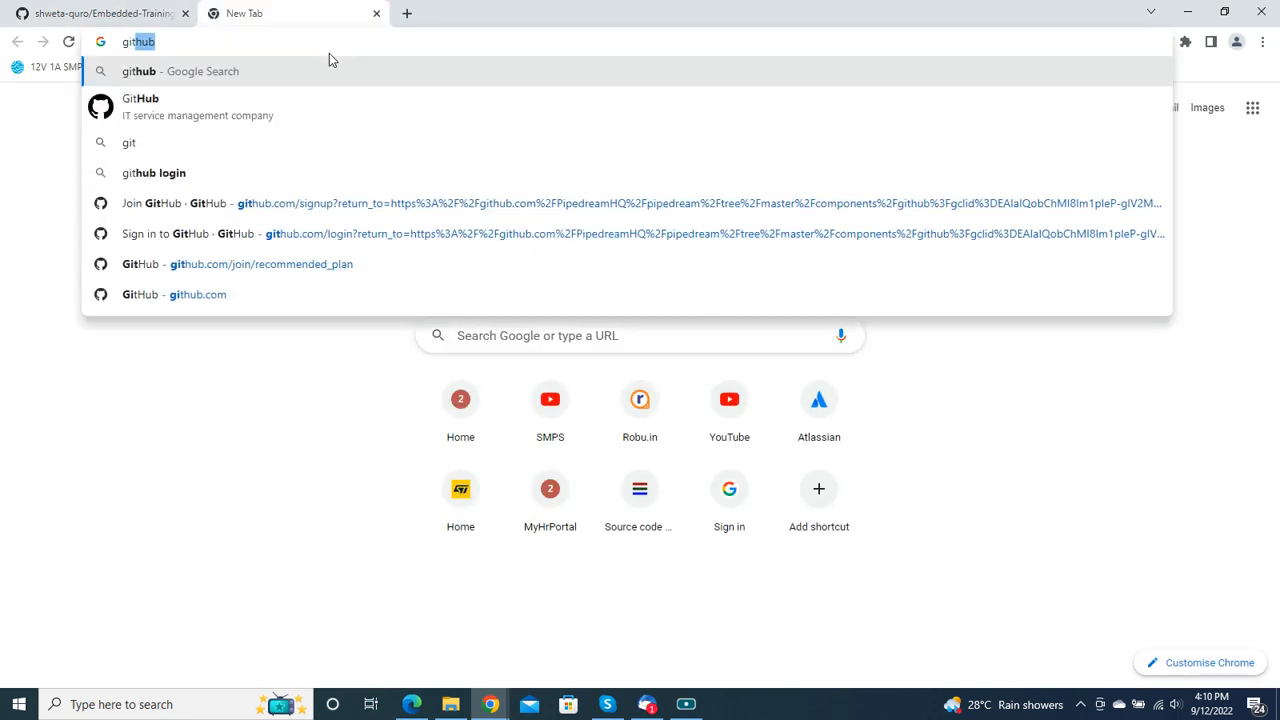
key("BackSpace")
type("hub de")
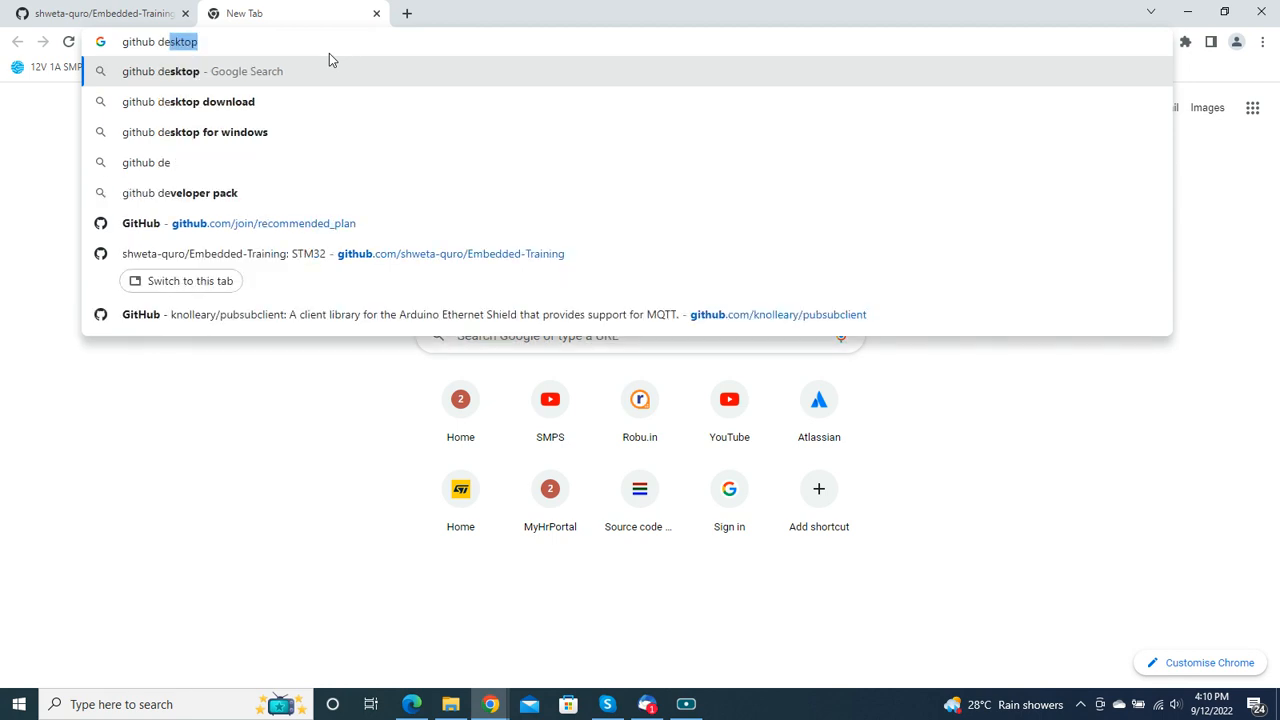
key("Return")
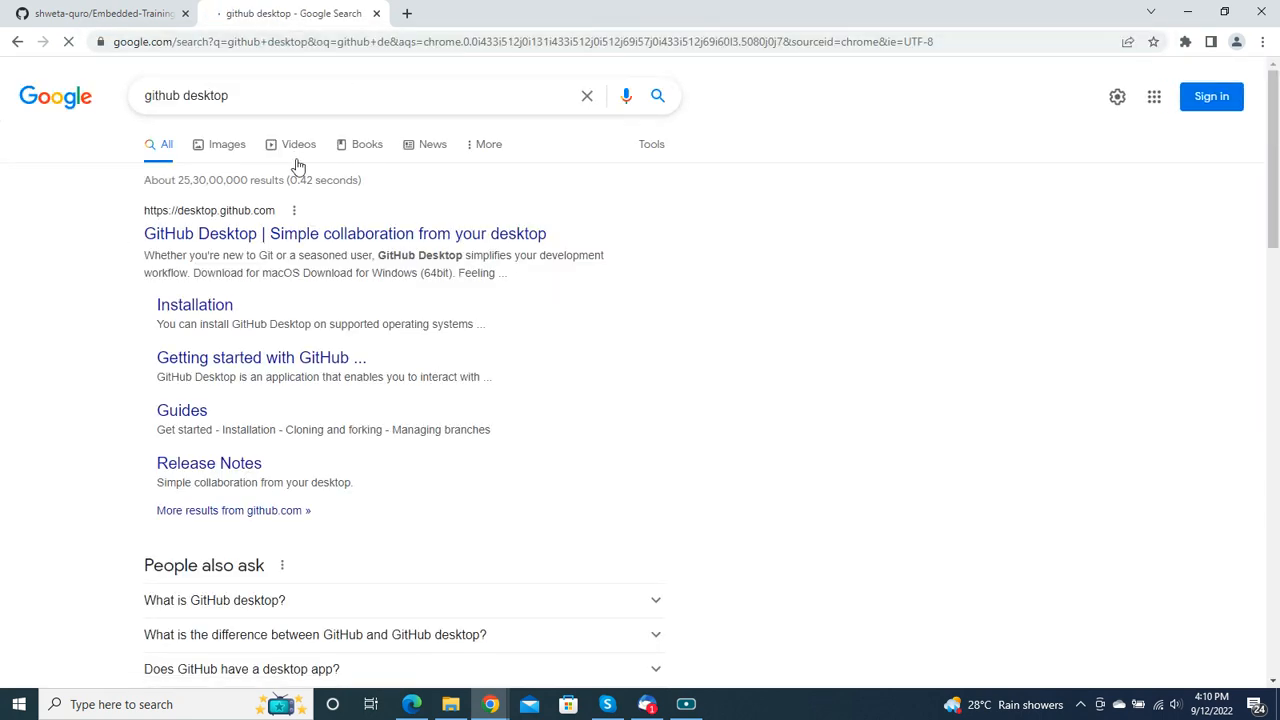
left_click(331, 240)
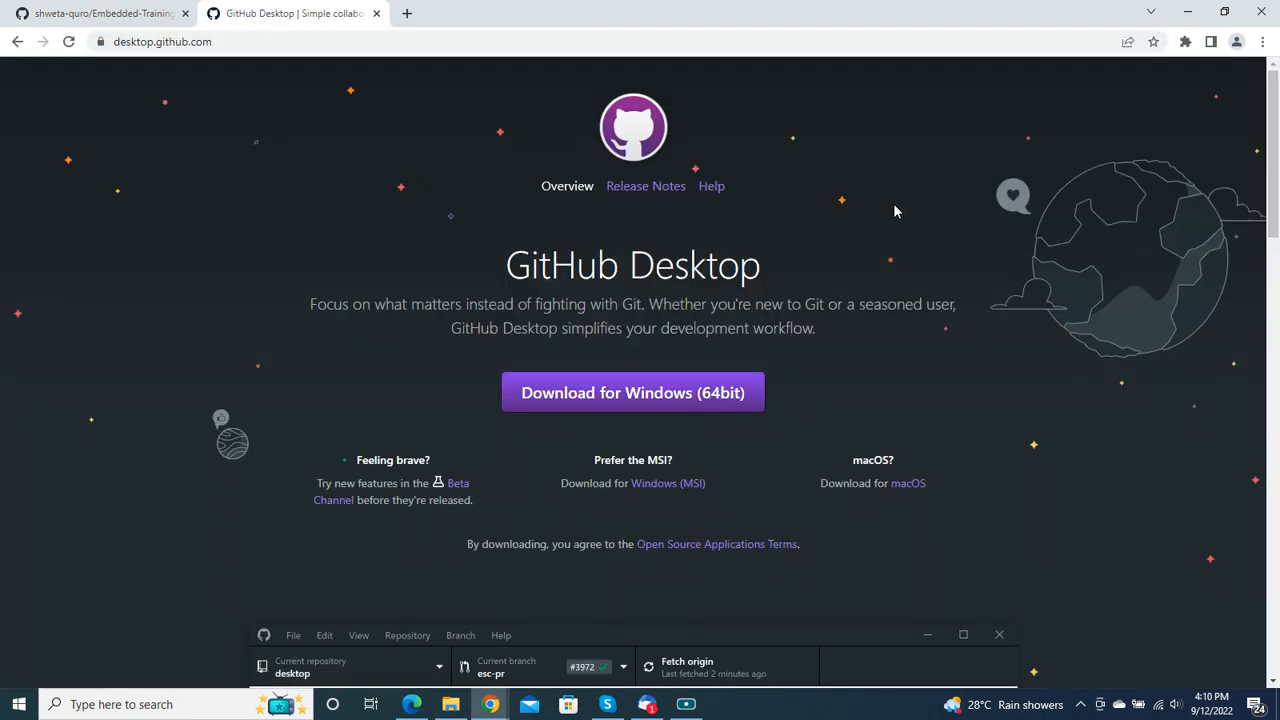
Step: Download GitHub Desktop for Windows (64bit) and show the downloaded installer in its folder
left_click(641, 390)
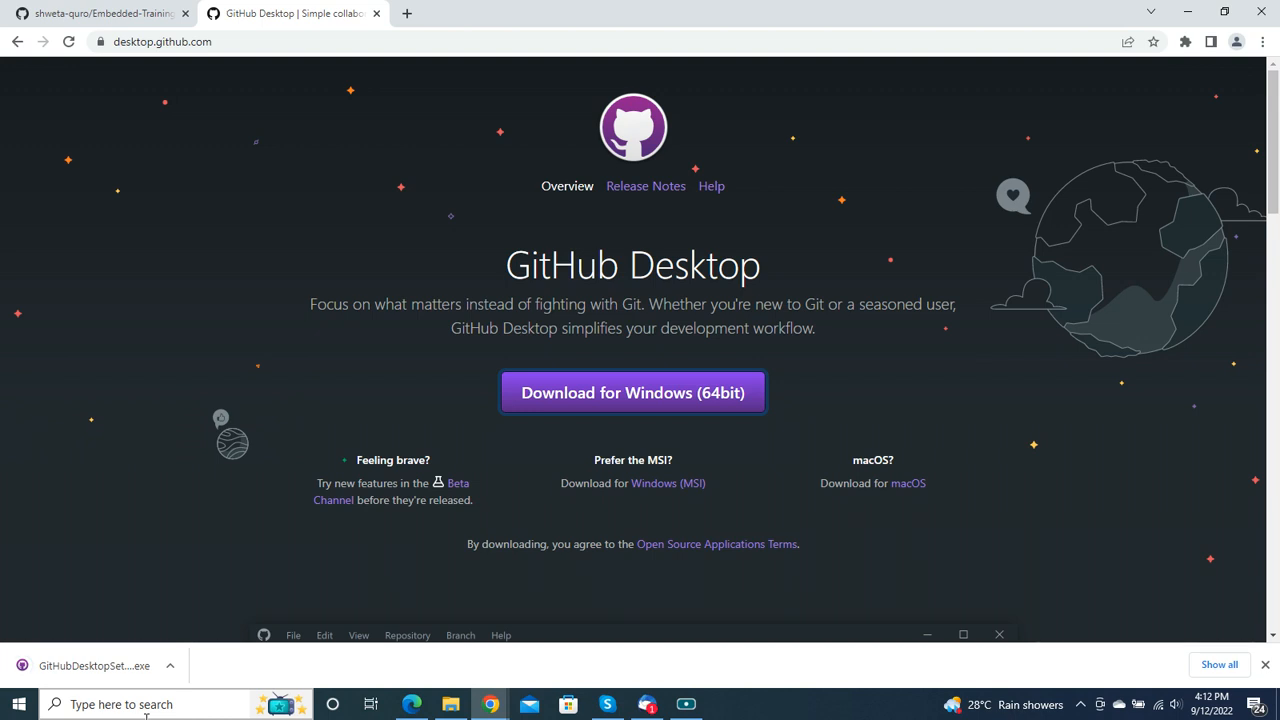
right_click(124, 664)
left_click(183, 624)
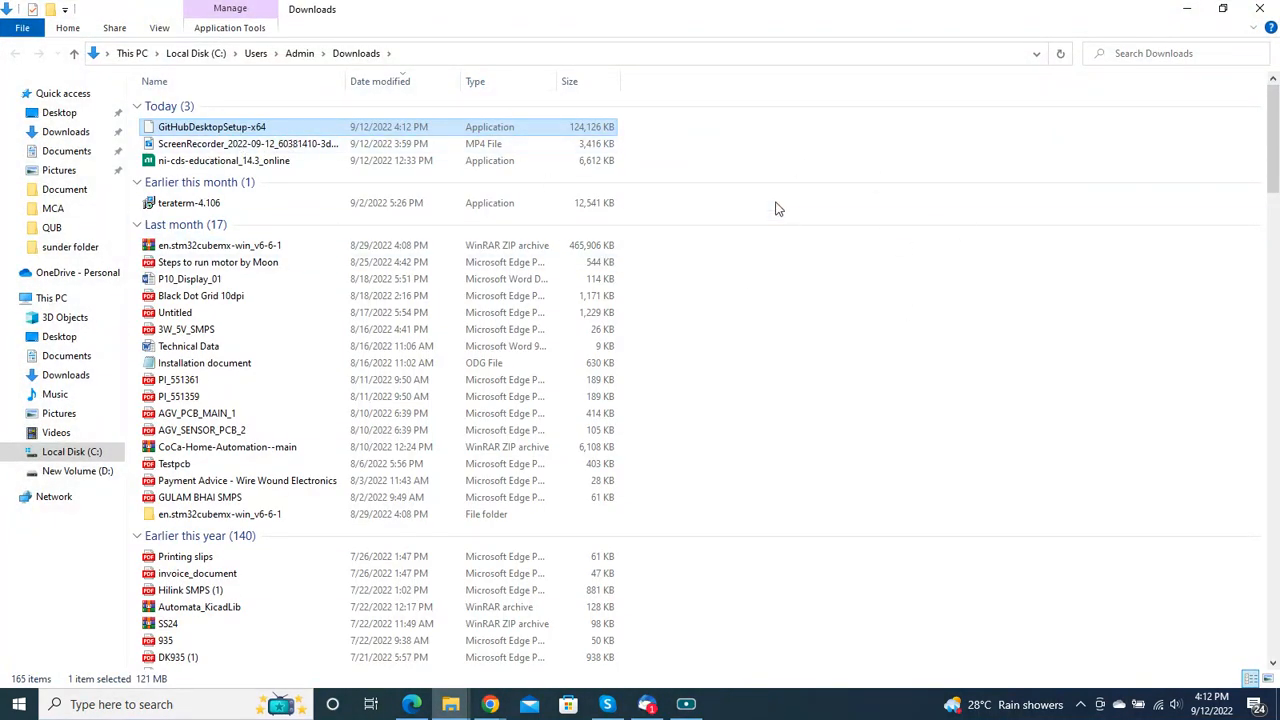
Step: Run the GitHubDesktopSetup-x64 installer from the Downloads folder as administrator
left_click(889, 92)
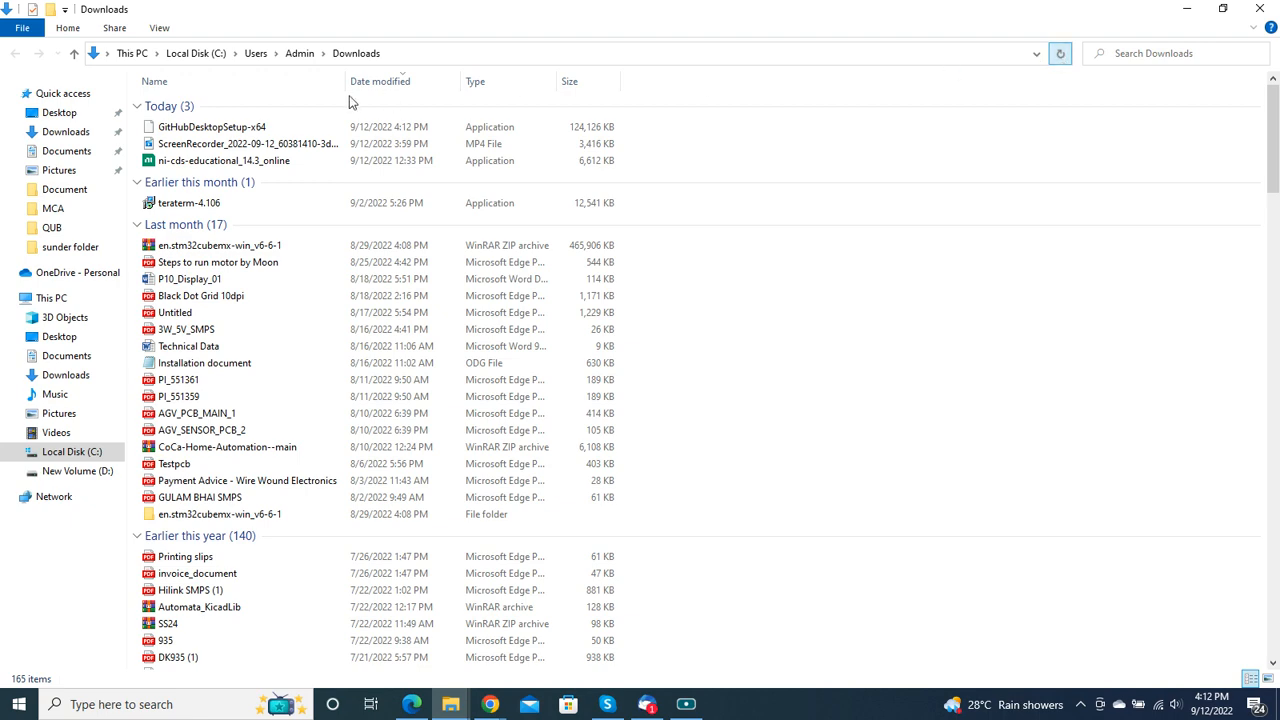
left_click(233, 132)
right_click(233, 132)
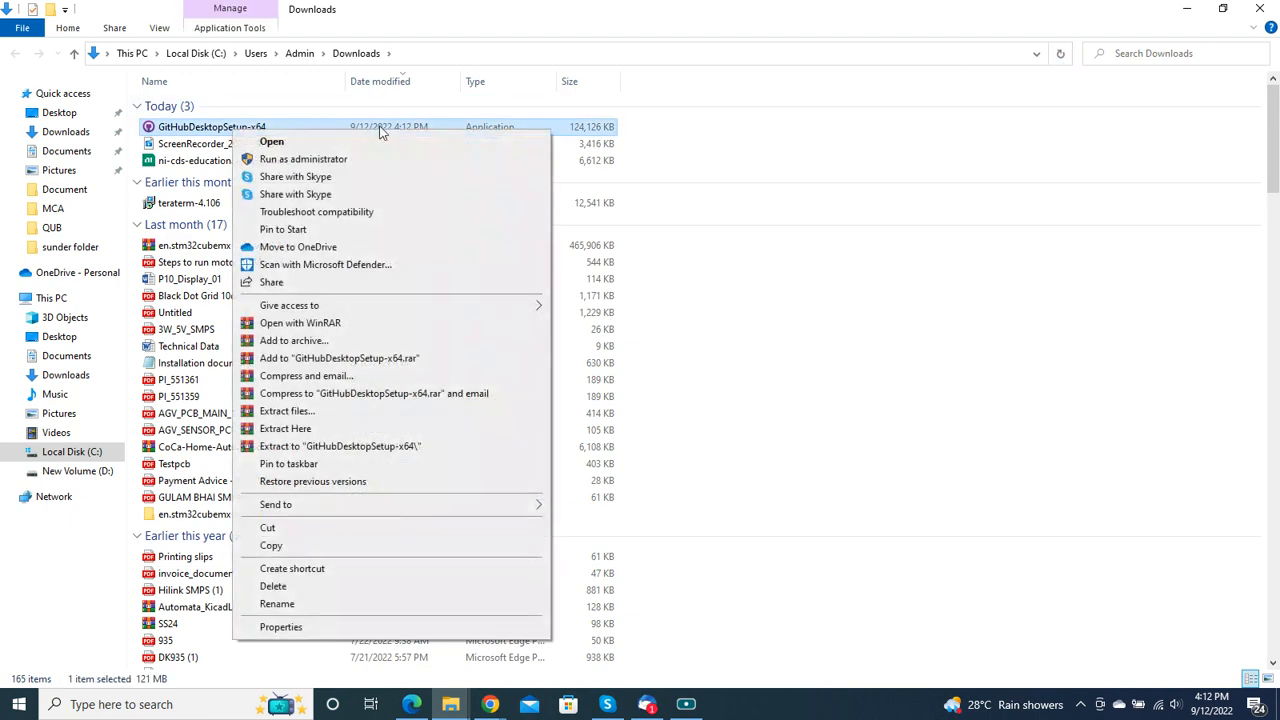
left_click(354, 158)
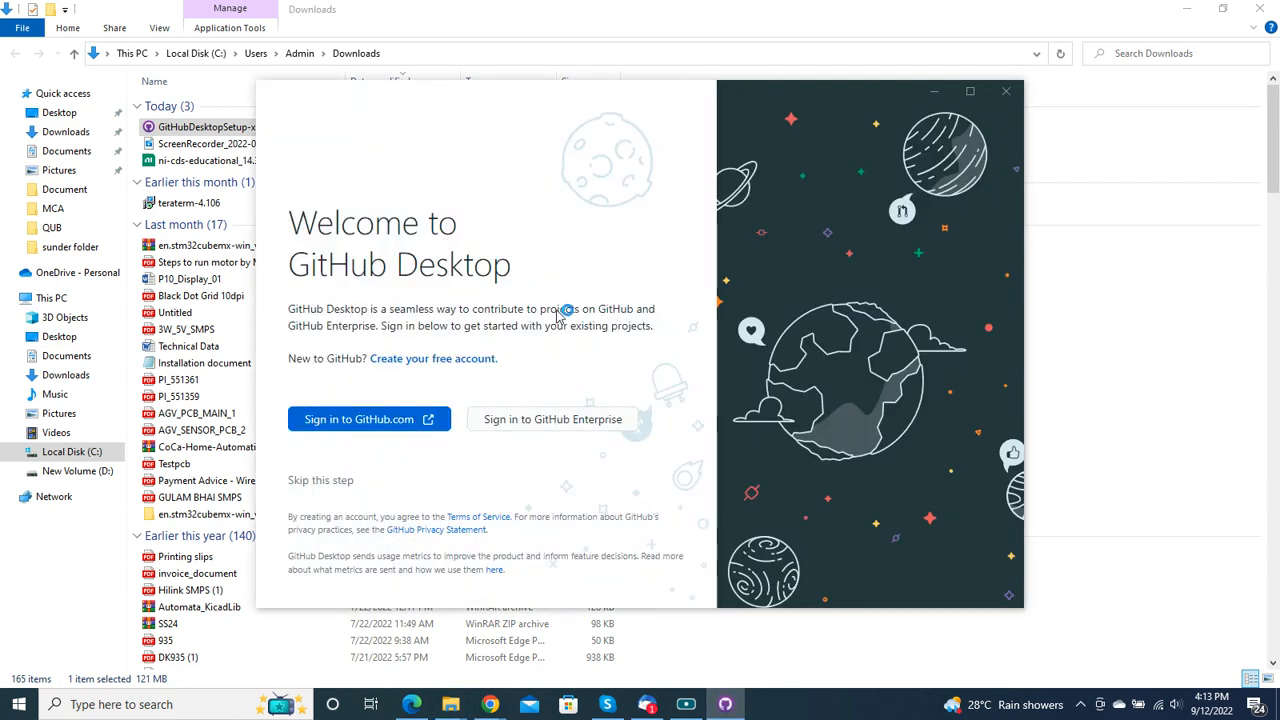
Step: Start the GitHub.com sign-in from GitHub Desktop and sign in with the saved account e-mail and the account password
left_click(365, 420)
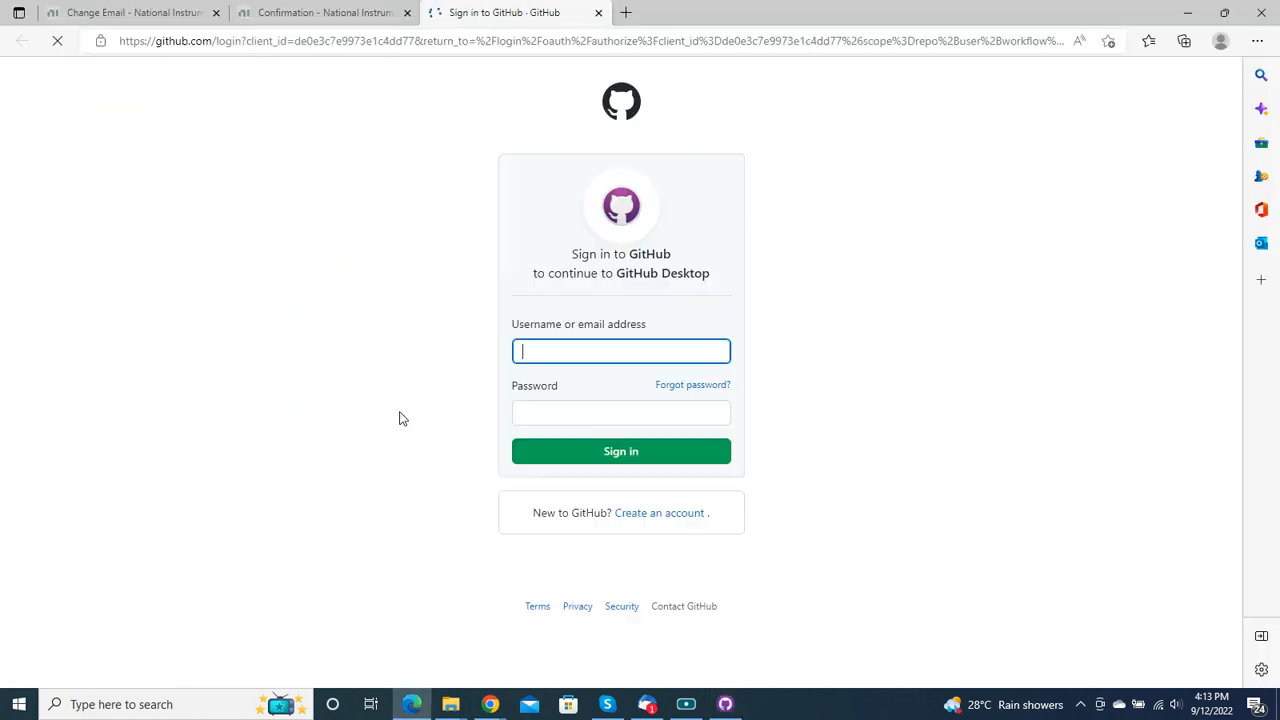
left_click(621, 343)
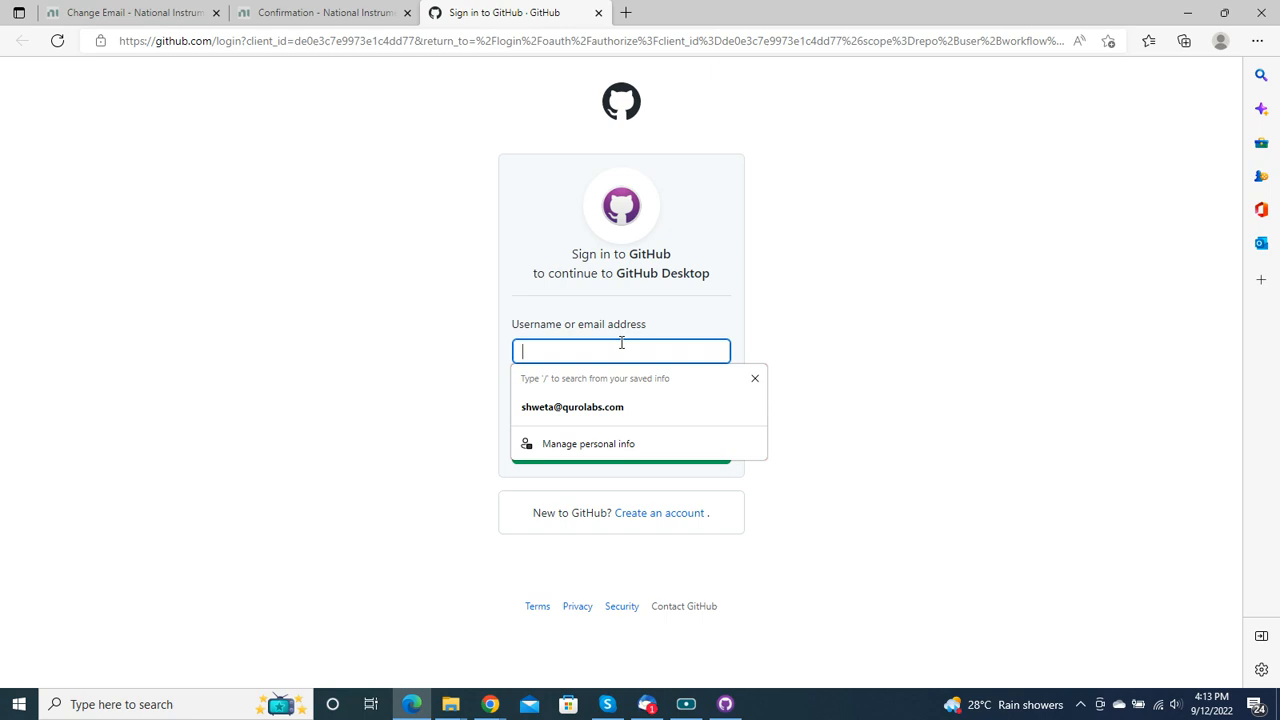
left_click(645, 402)
left_click(642, 405)
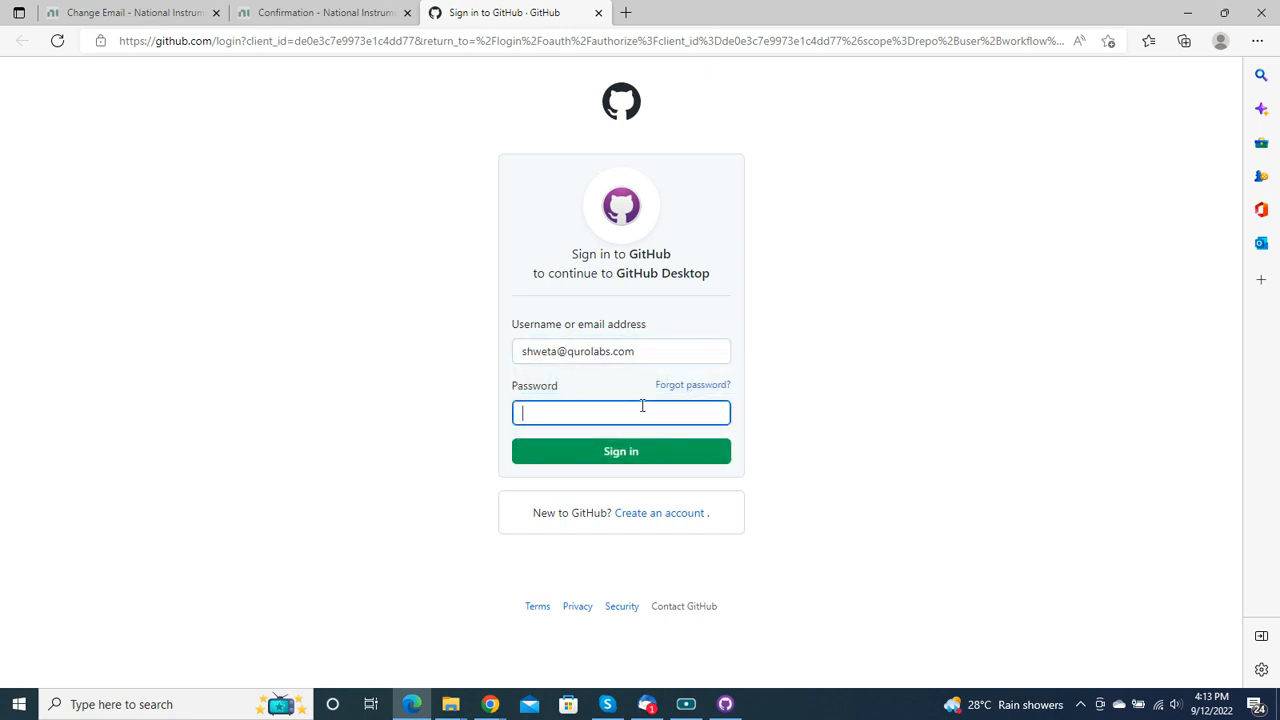
type("••")
key("ctrl+a")
key("BackSpace")
type("•")
left_click(655, 457)
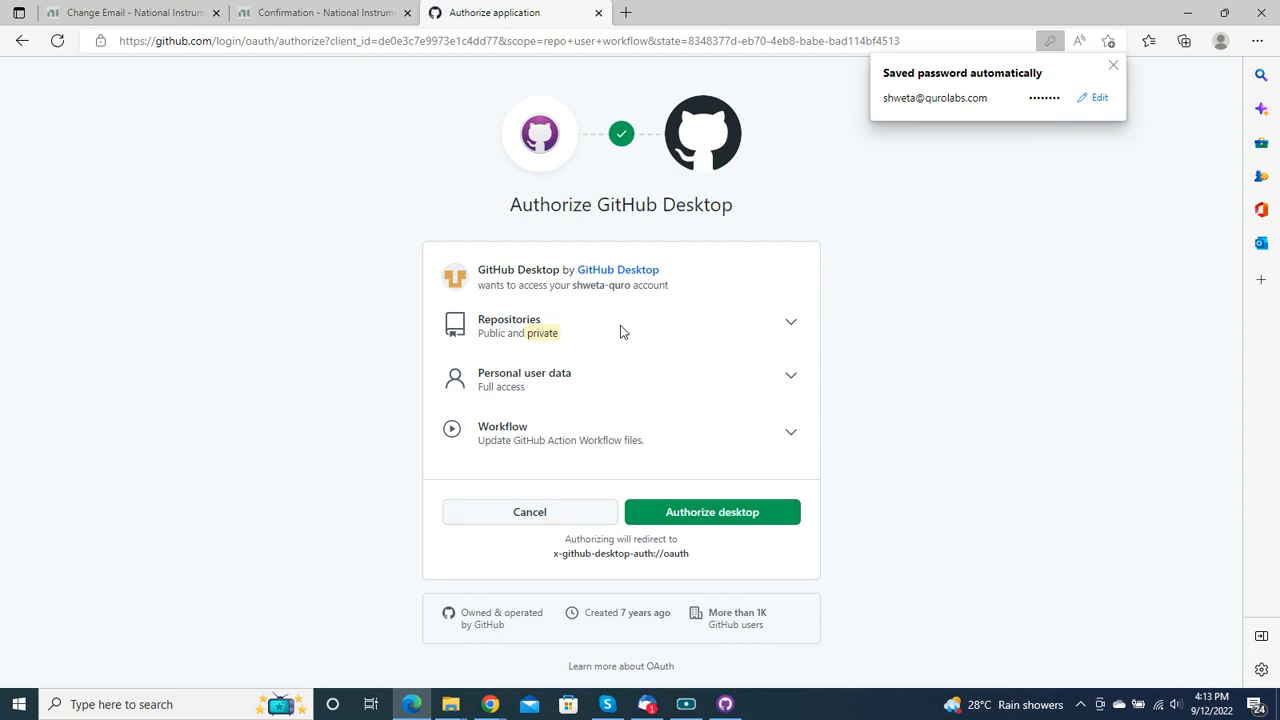
Step: Authorize GitHub Desktop, allow the site to open it, and finish configuring Git with the GitHub account name and email address
left_click(712, 517)
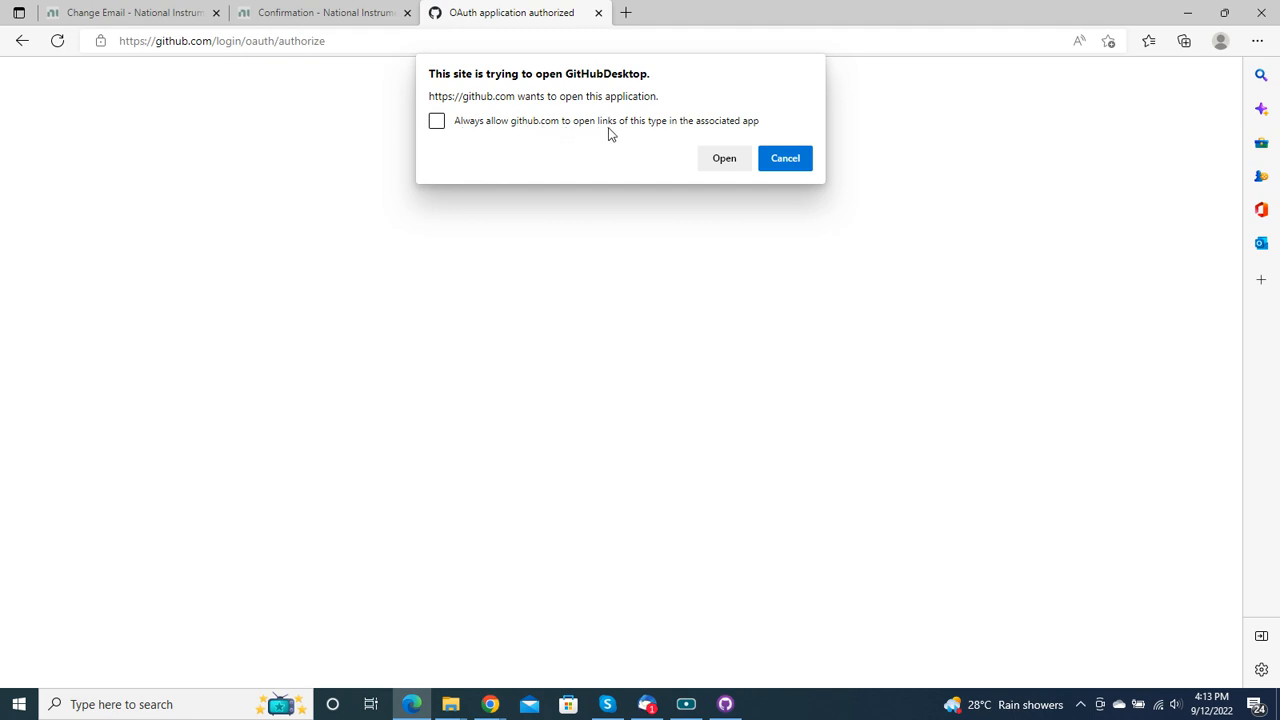
left_click(716, 164)
left_click(720, 162)
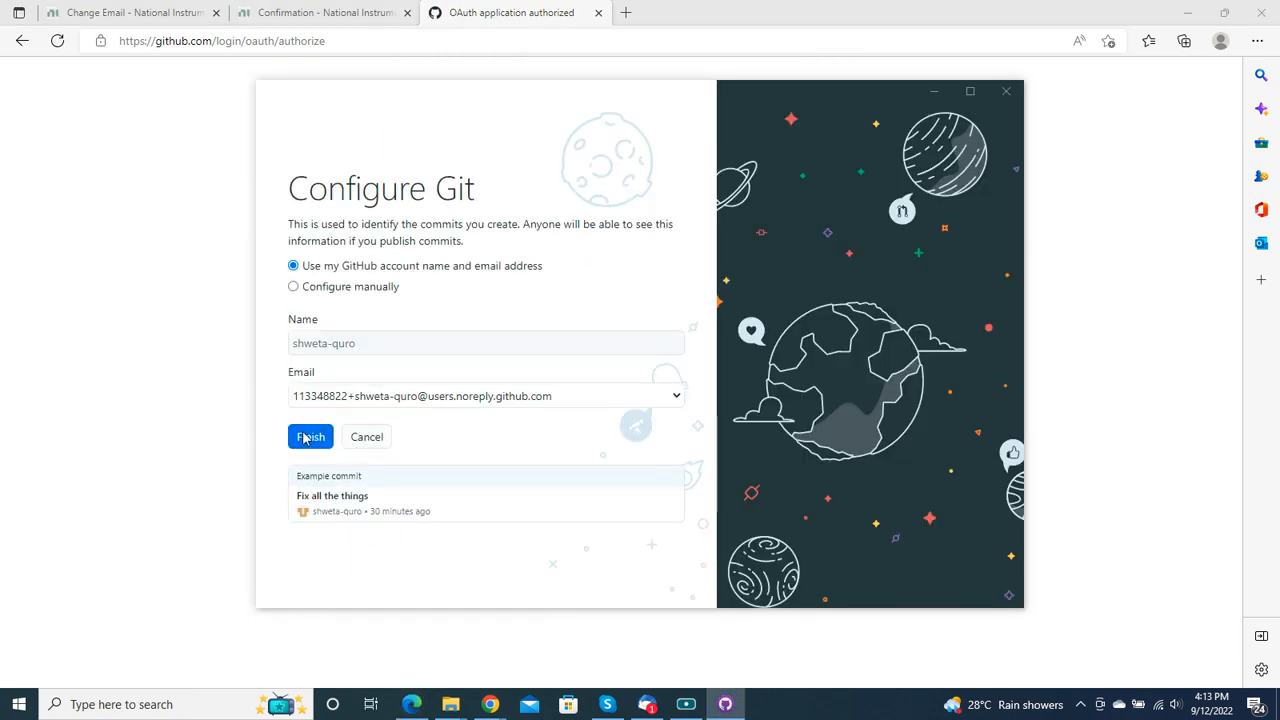
left_click(305, 437)
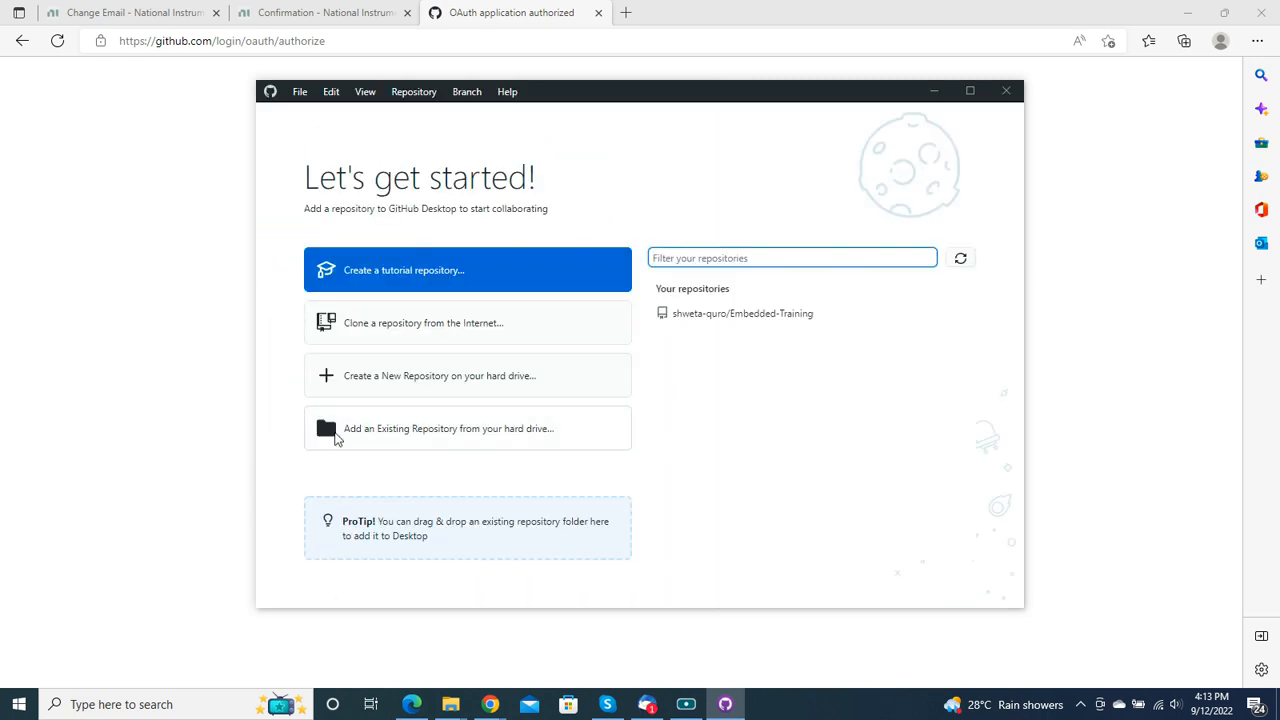
Step: Start cloning the Embedded-Training repository from the Internet and browse to the Qurolabs folder on drive D: for its local path
left_click(501, 341)
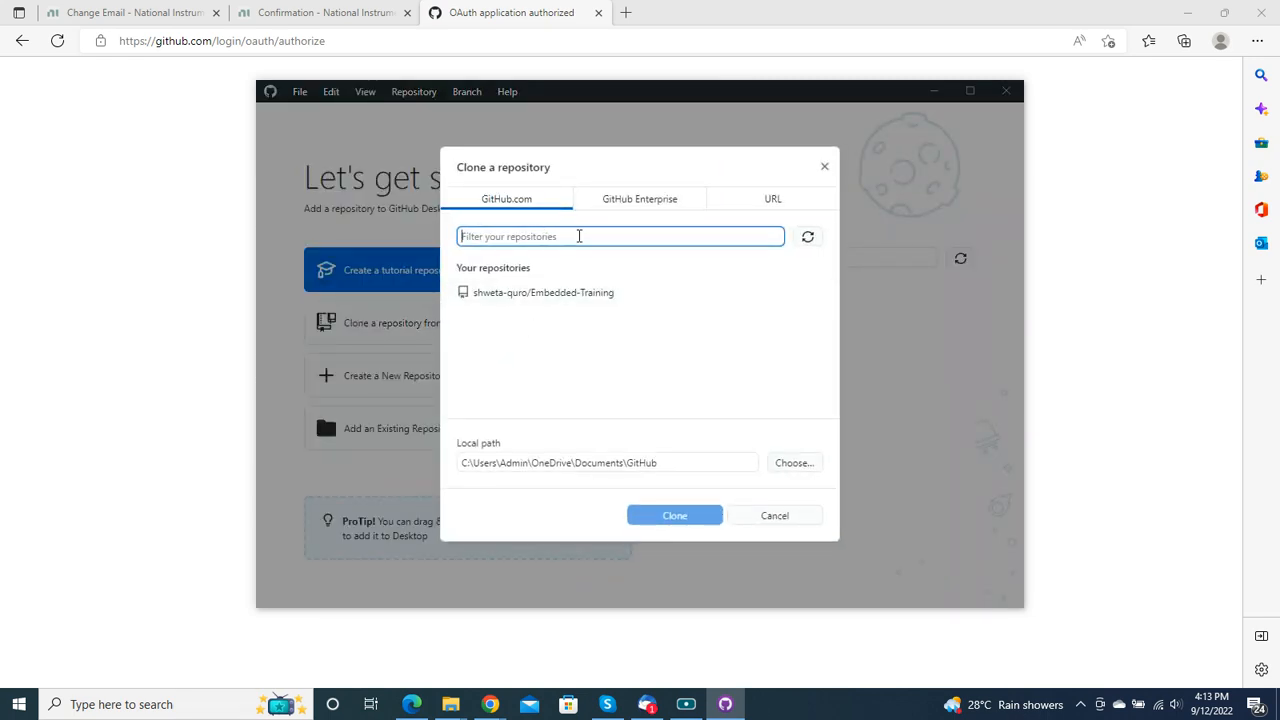
left_click(535, 292)
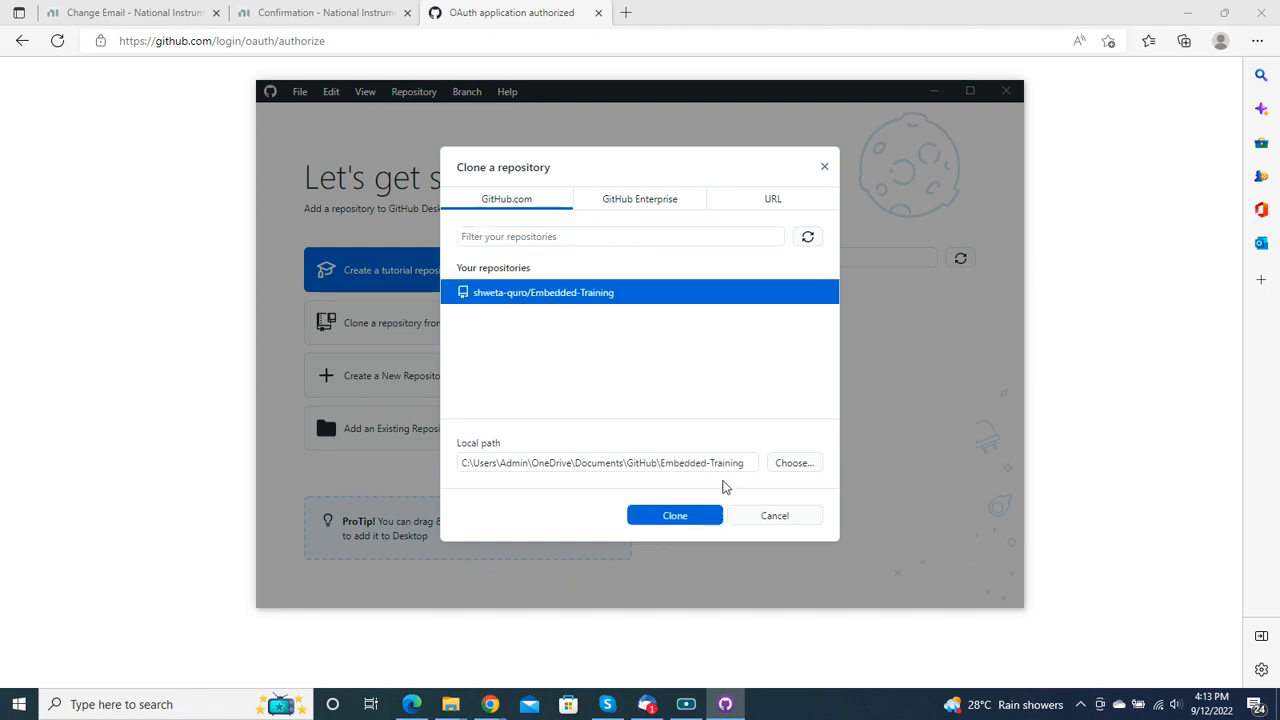
left_click(786, 463)
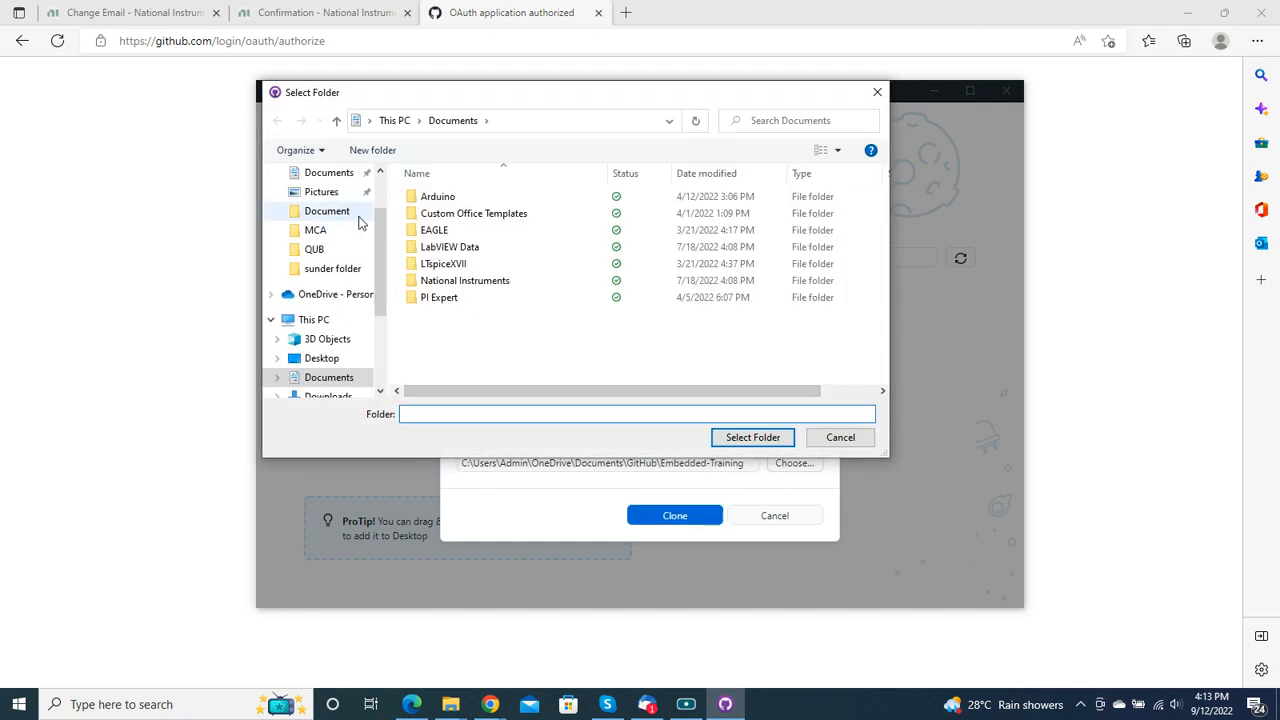
scroll(322, 350, "down", 2)
scroll(322, 350, "down", 1)
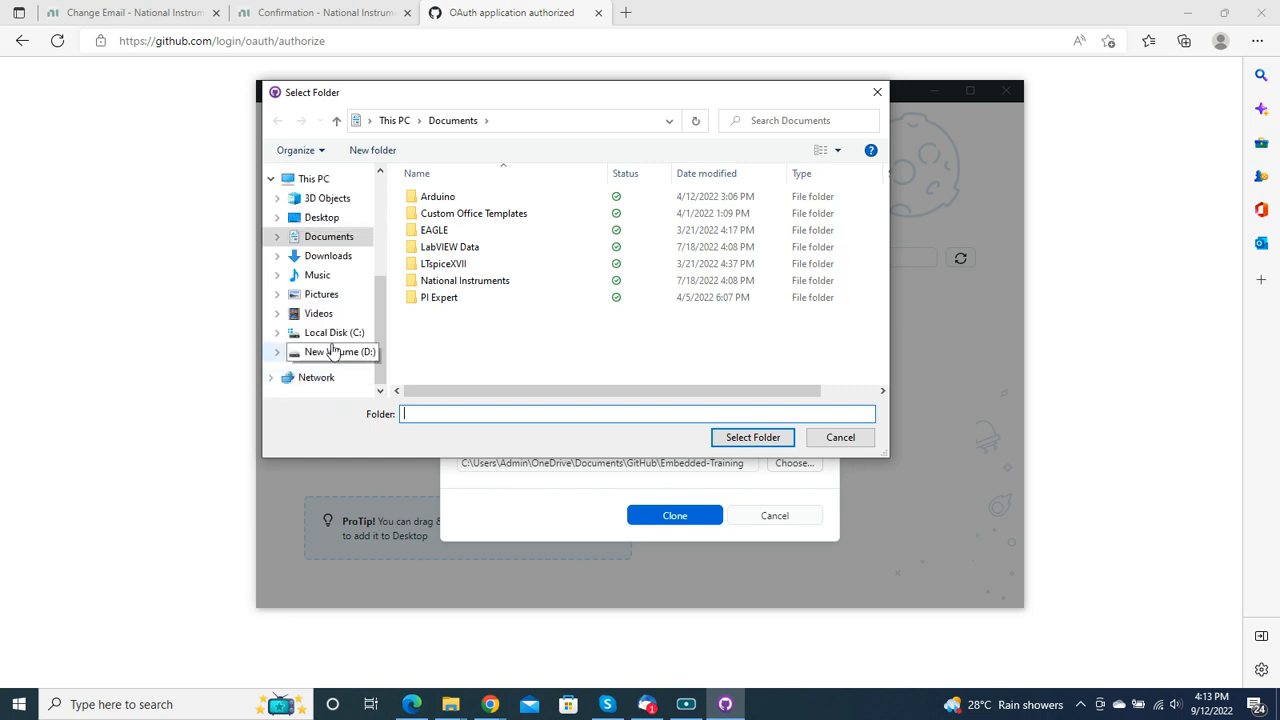
left_click(335, 352)
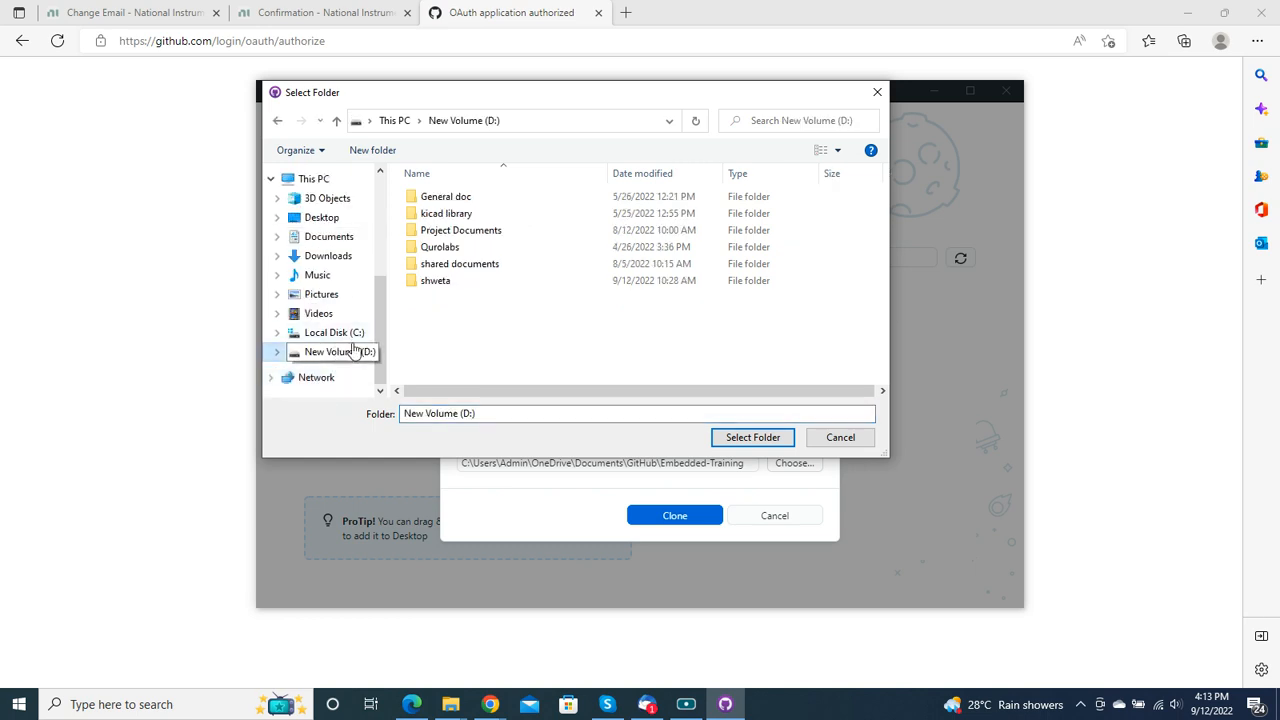
left_click(478, 308)
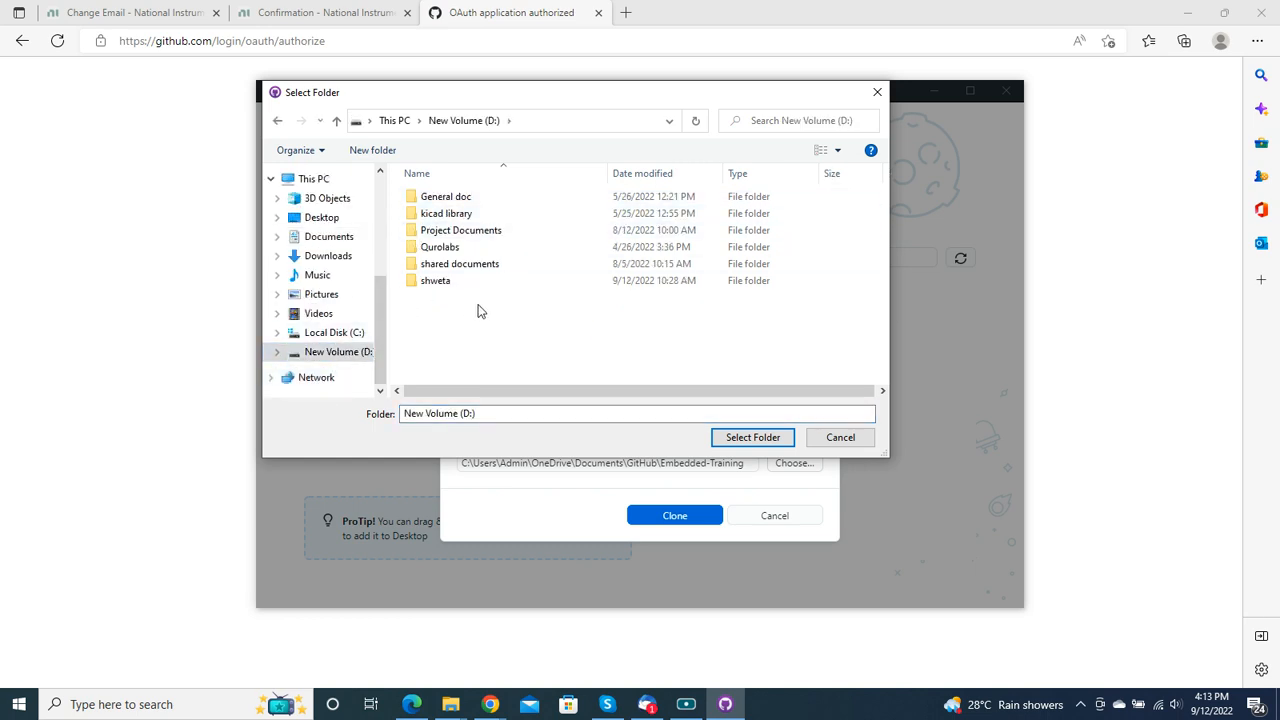
double_click(449, 247)
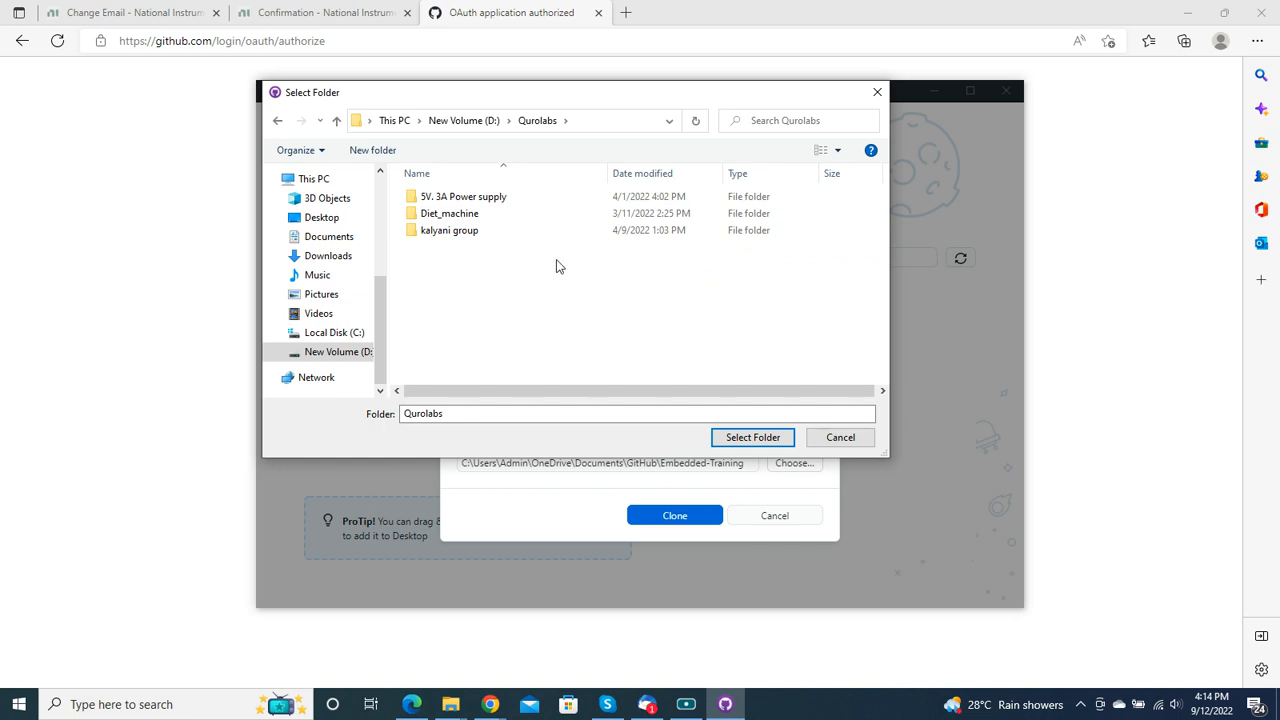
Step: Clone the repository into a new folder named Git Update inside Qurolabs and maximize the GitHub Desktop window
left_click(372, 150)
type("Gi")
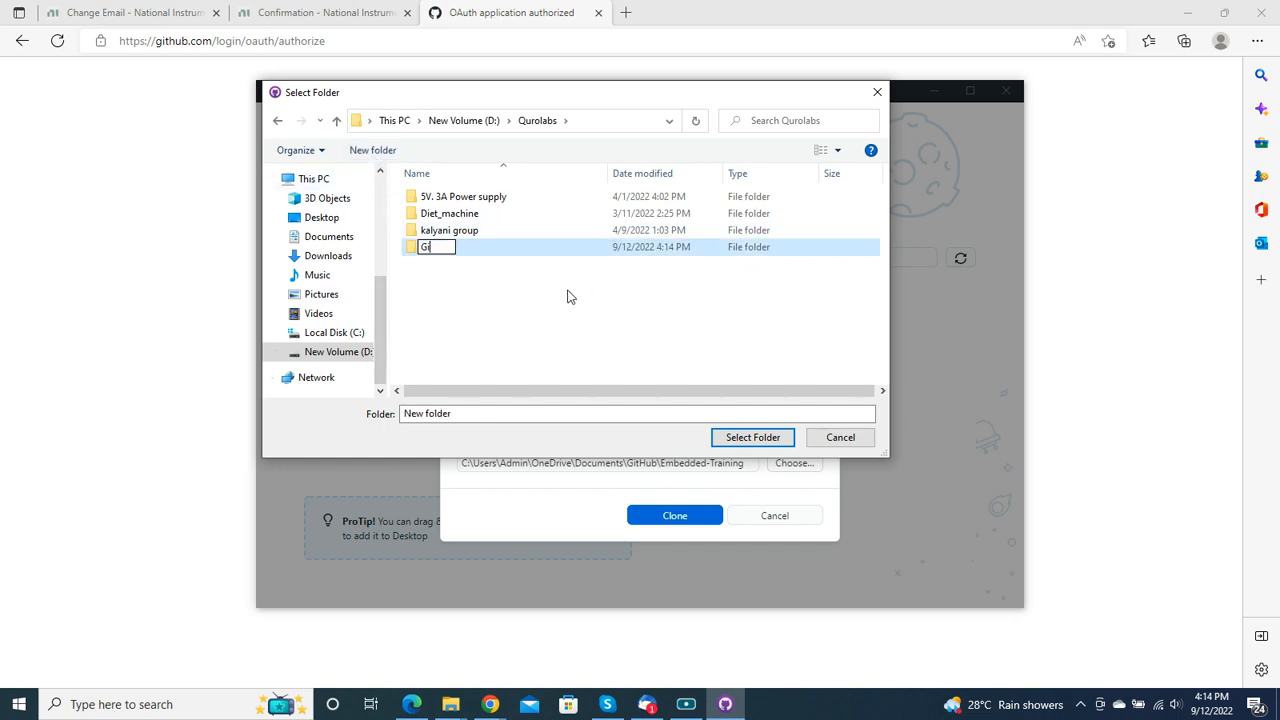
type("t Update")
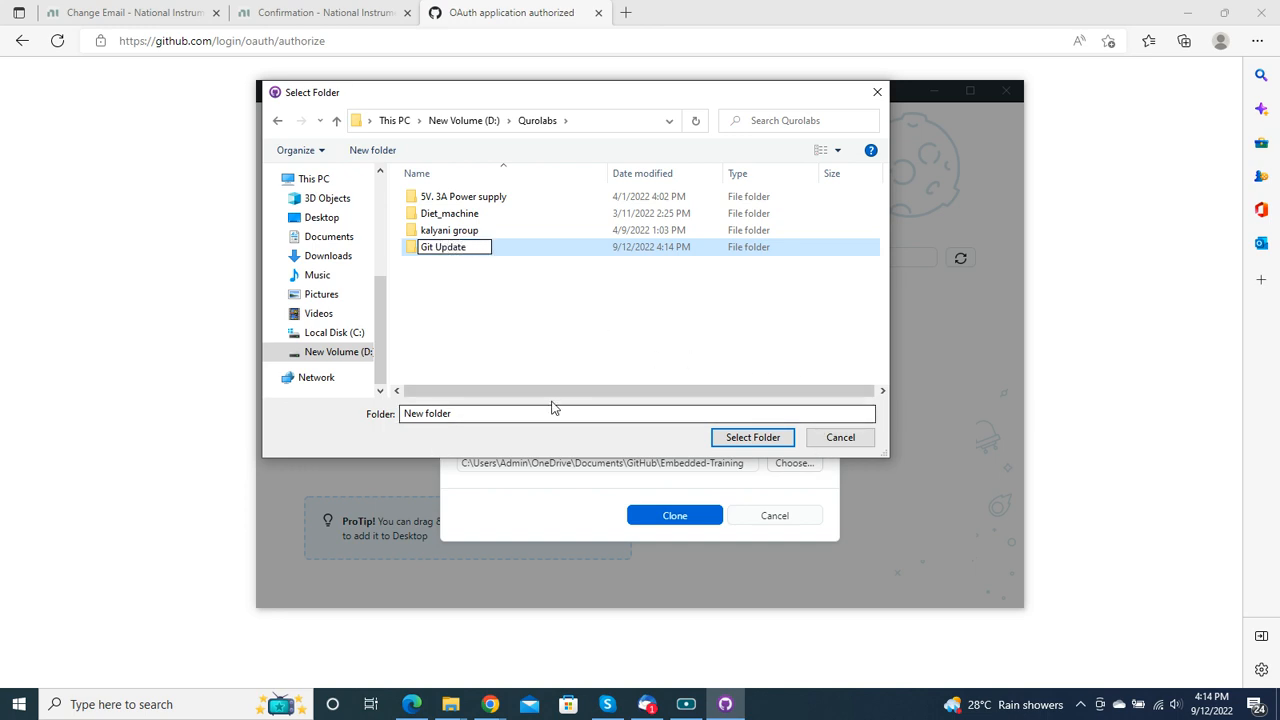
left_click(517, 250)
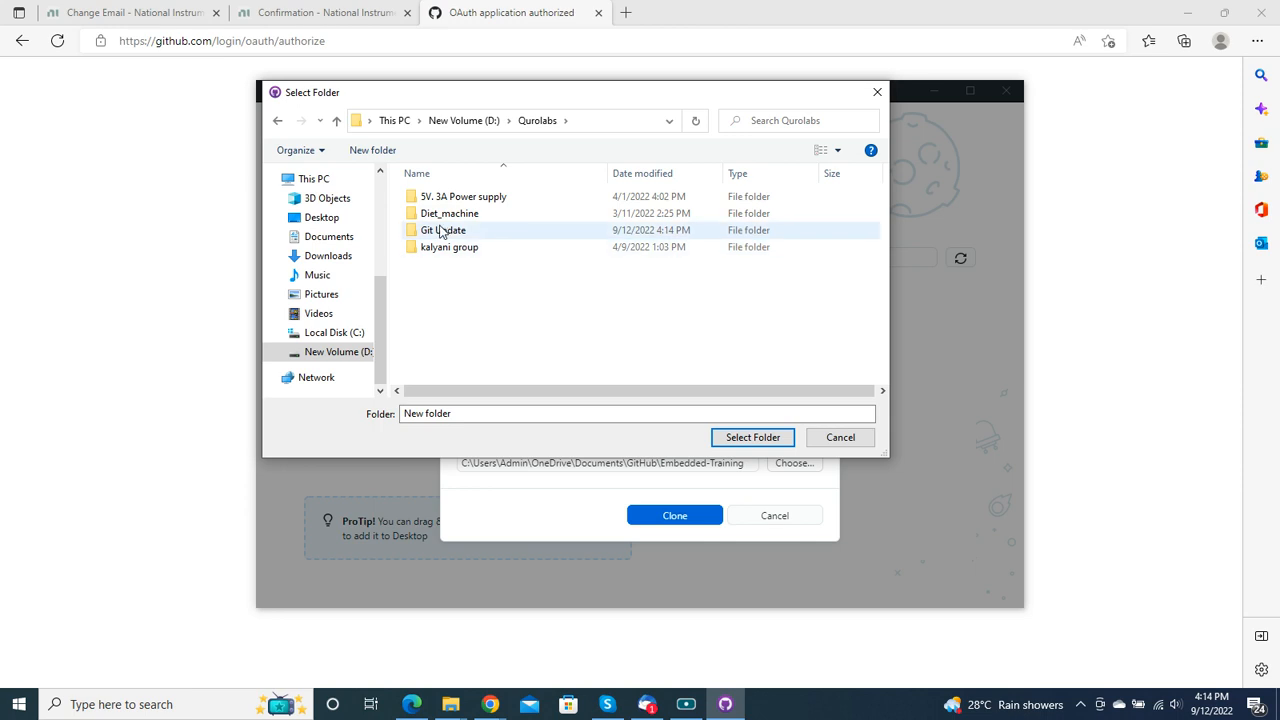
left_click(750, 440)
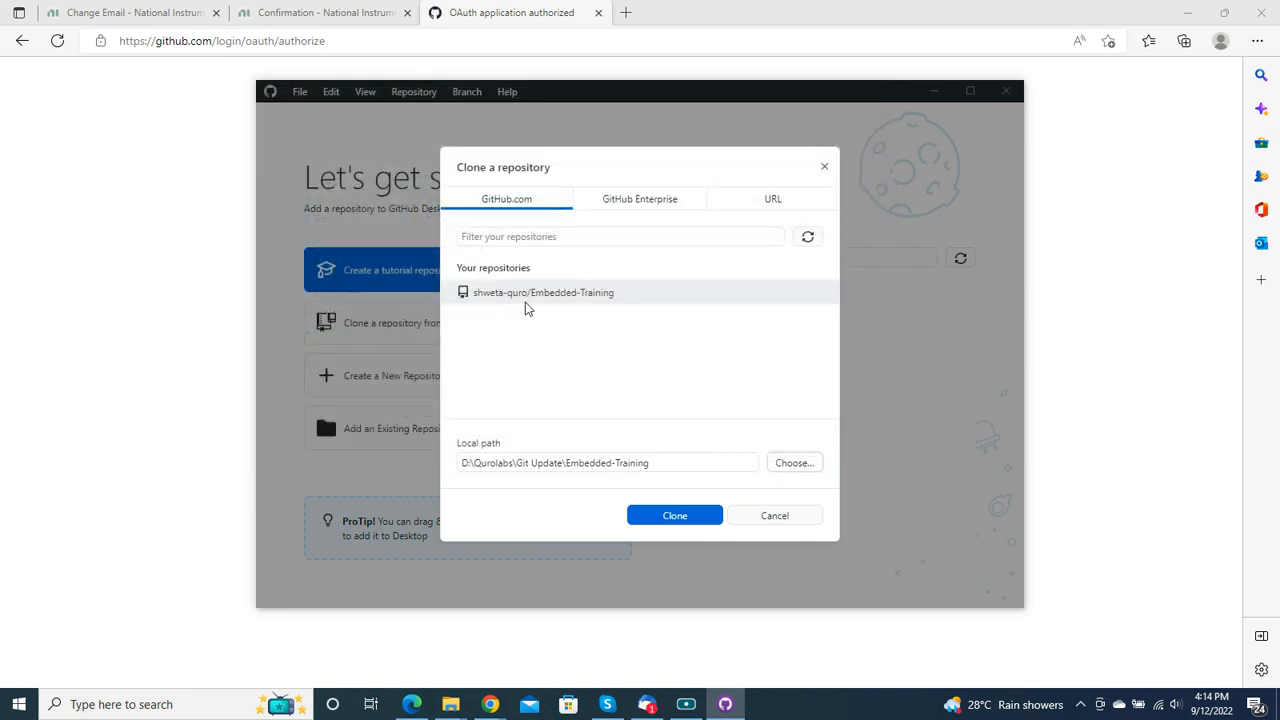
left_click(679, 520)
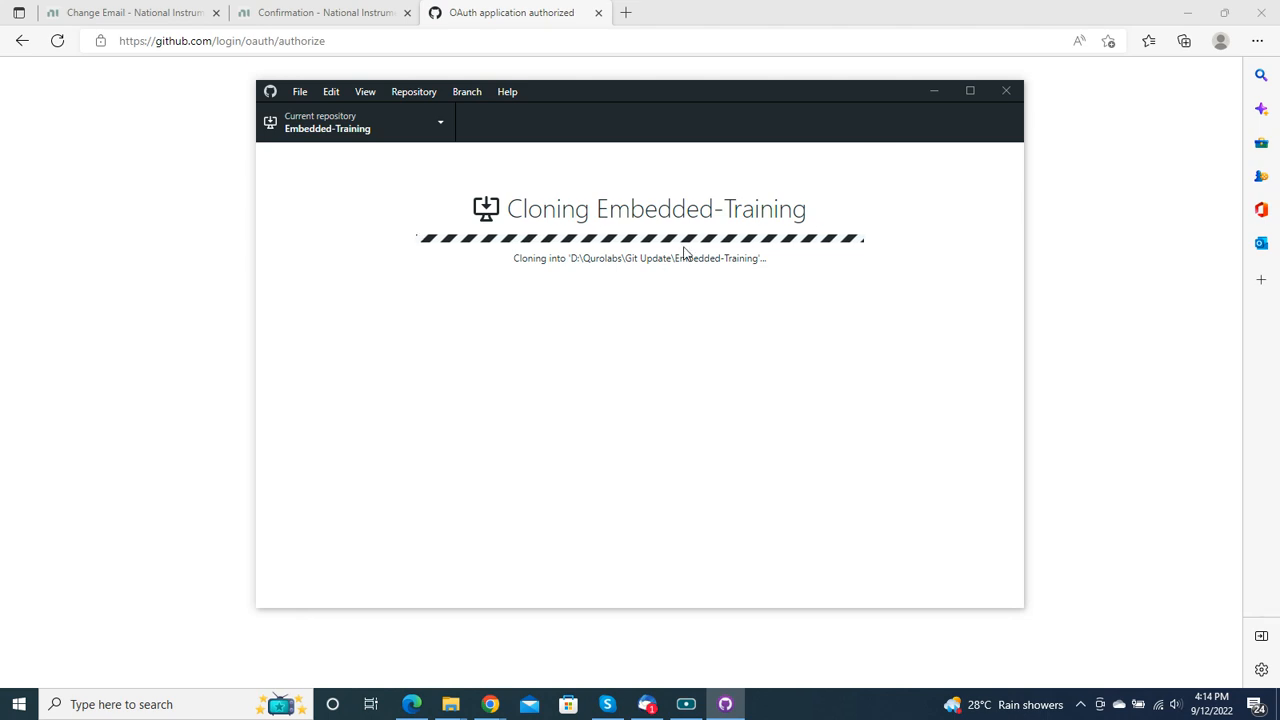
left_click(969, 91)
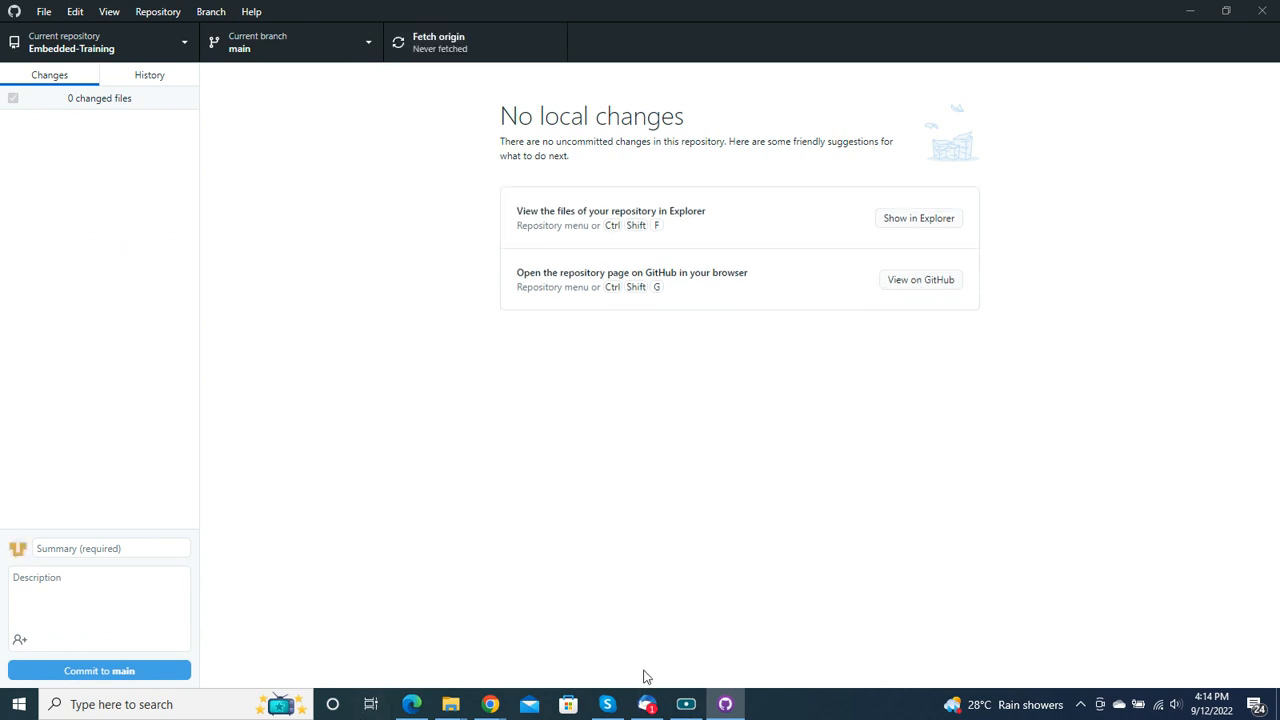
Step: Switch to Chrome and view the file list on the Embedded-Training repository page on GitHub
mouse_move(490, 704)
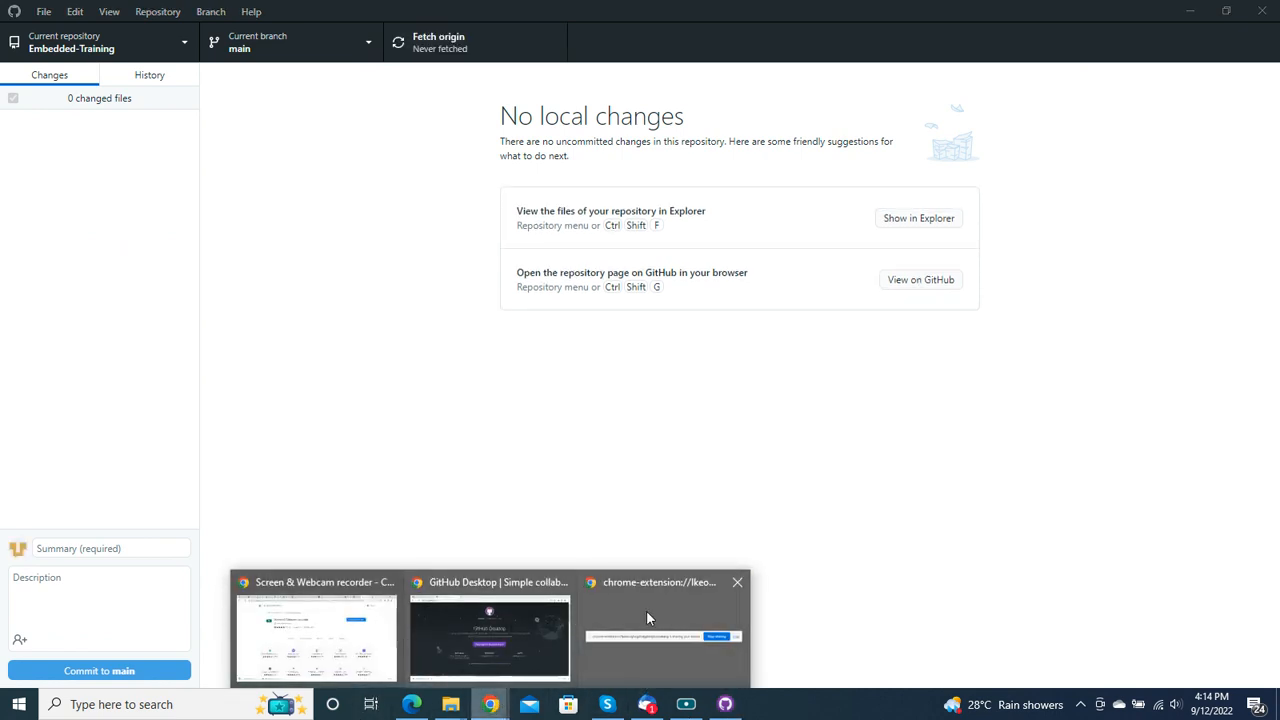
left_click(498, 626)
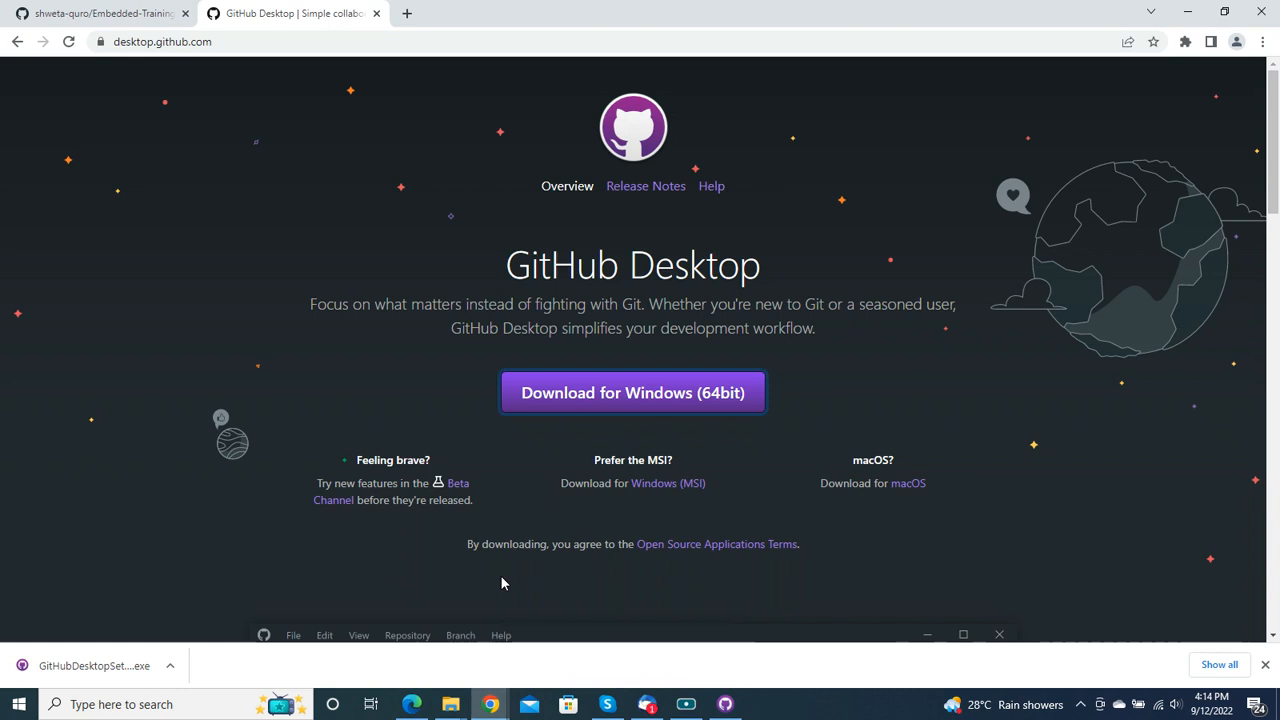
left_click(76, 20)
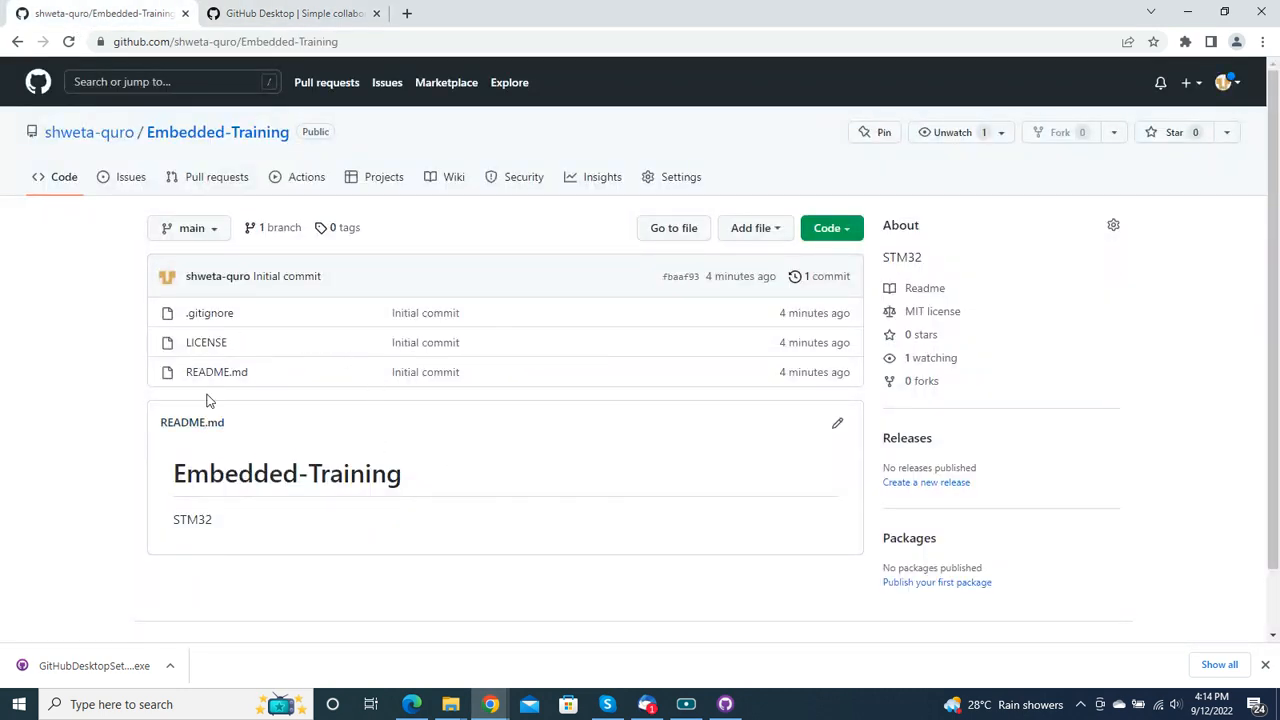
Step: Switch to File Explorer and examine the cloned files in D:\Qurolabs\Git Update\Embedded-Training
mouse_move(452, 704)
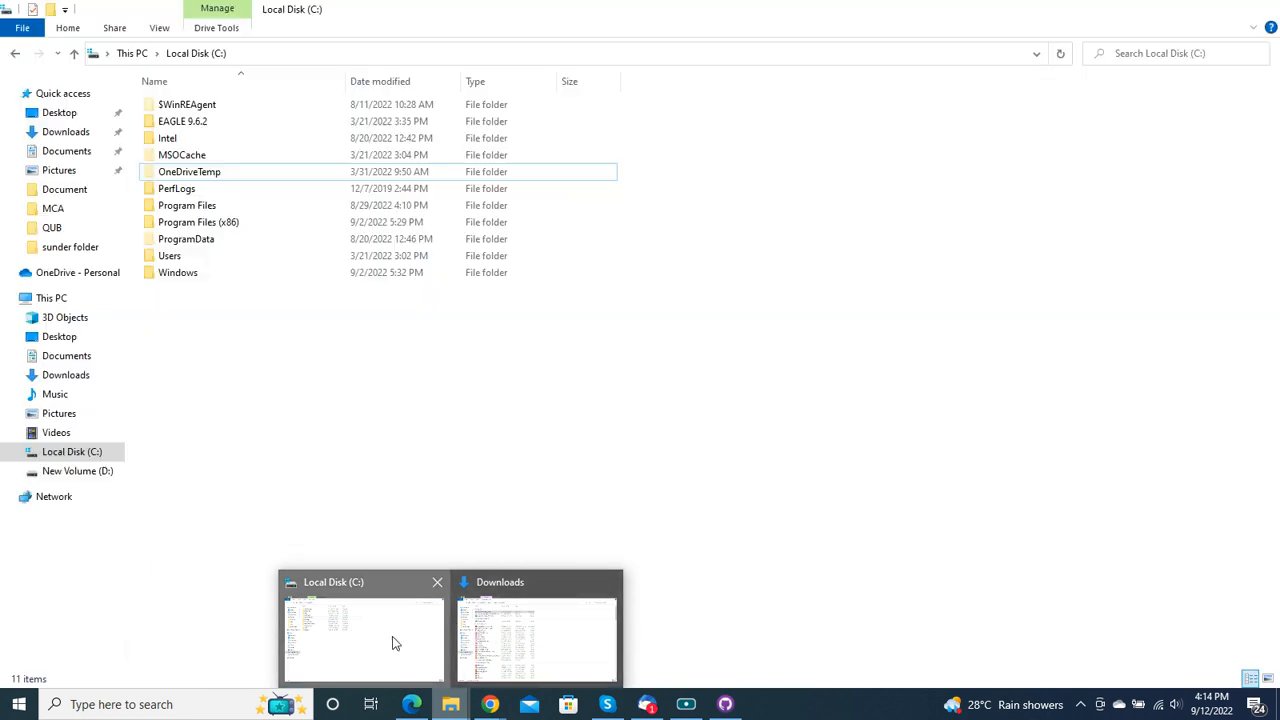
left_click(390, 636)
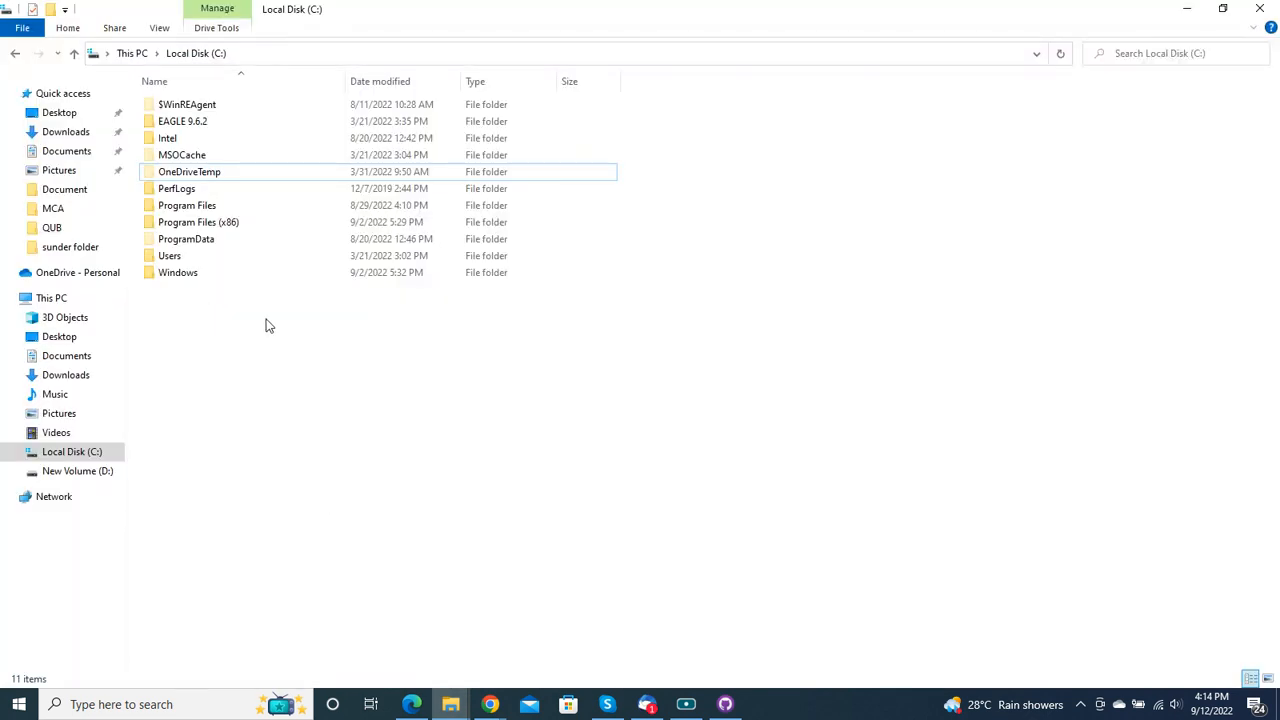
left_click(65, 470)
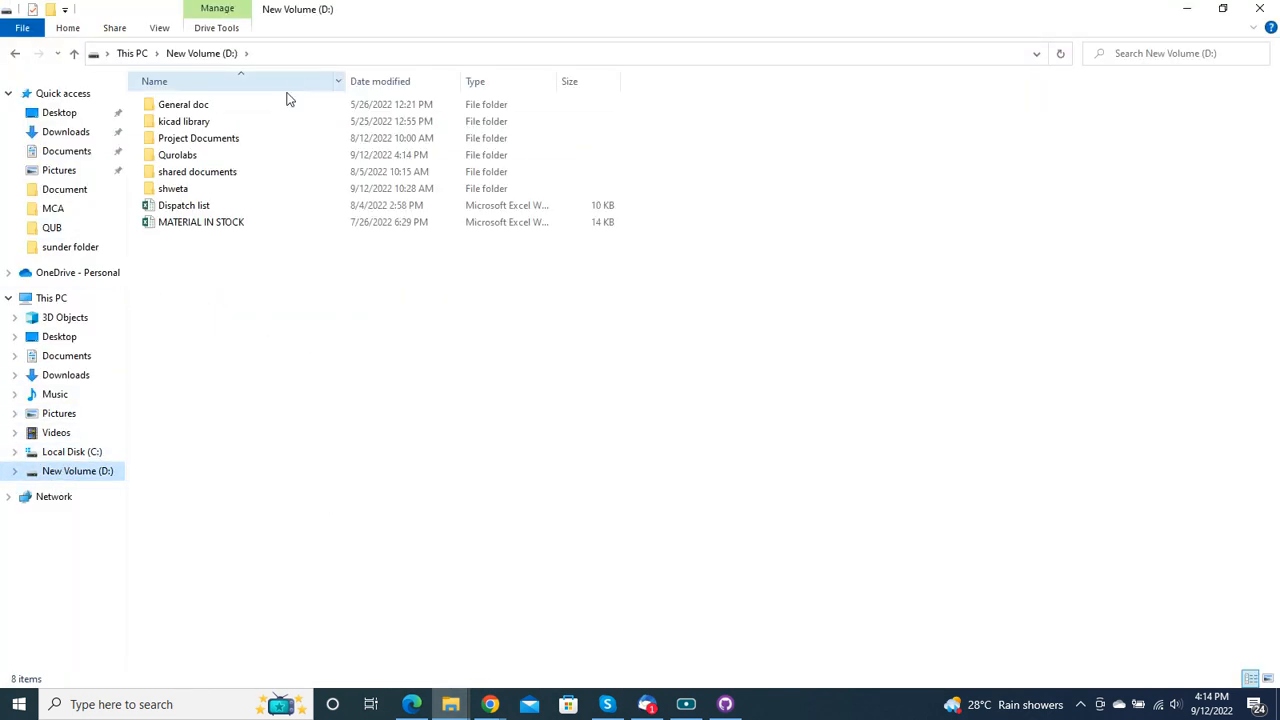
double_click(180, 155)
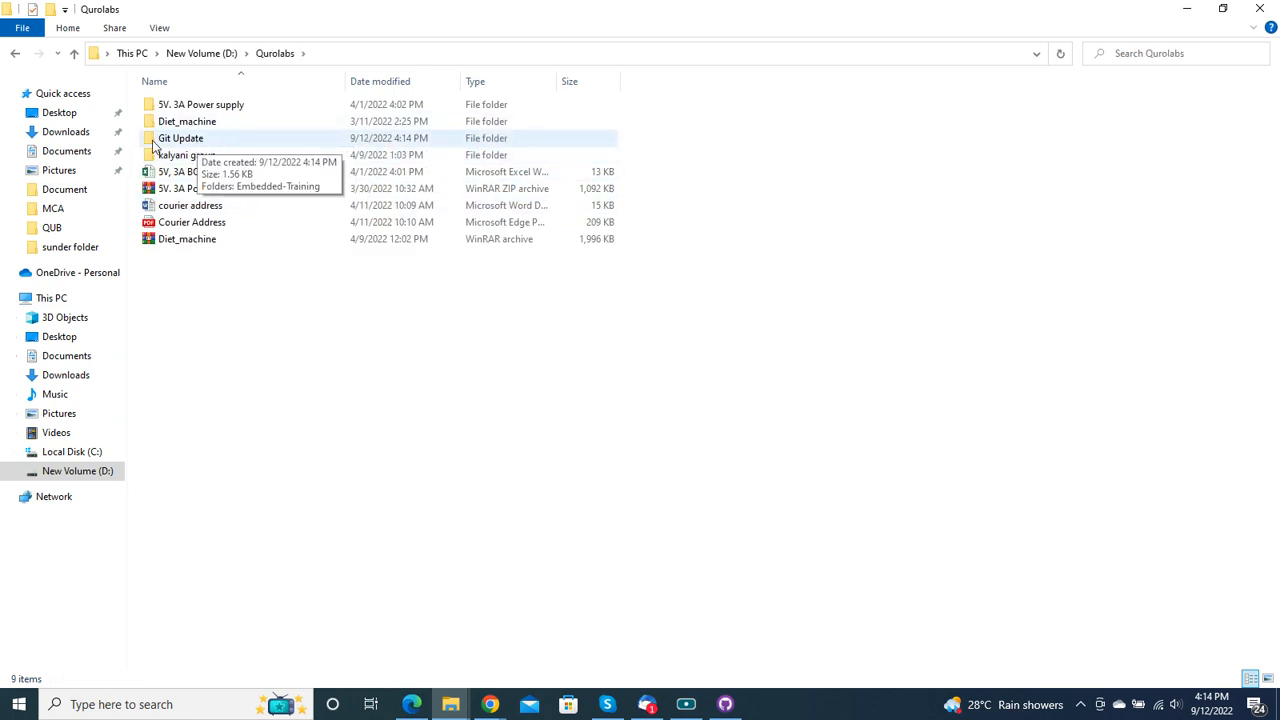
double_click(198, 140)
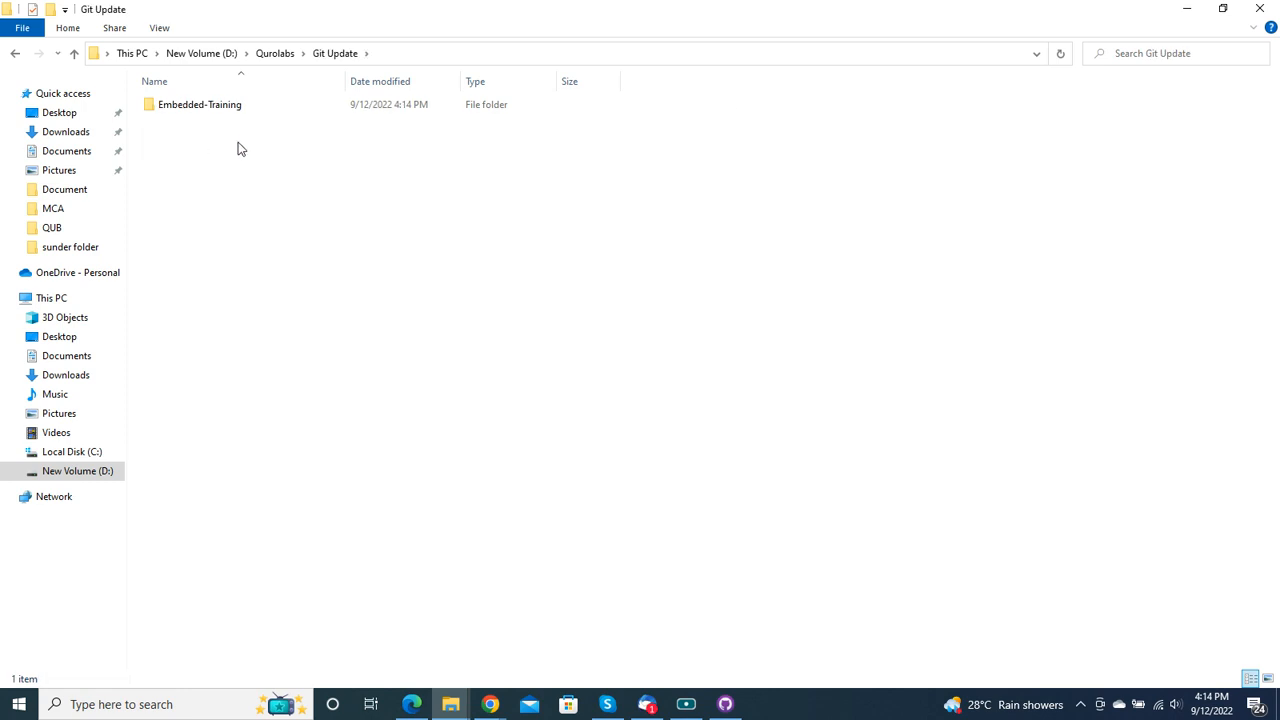
double_click(190, 106)
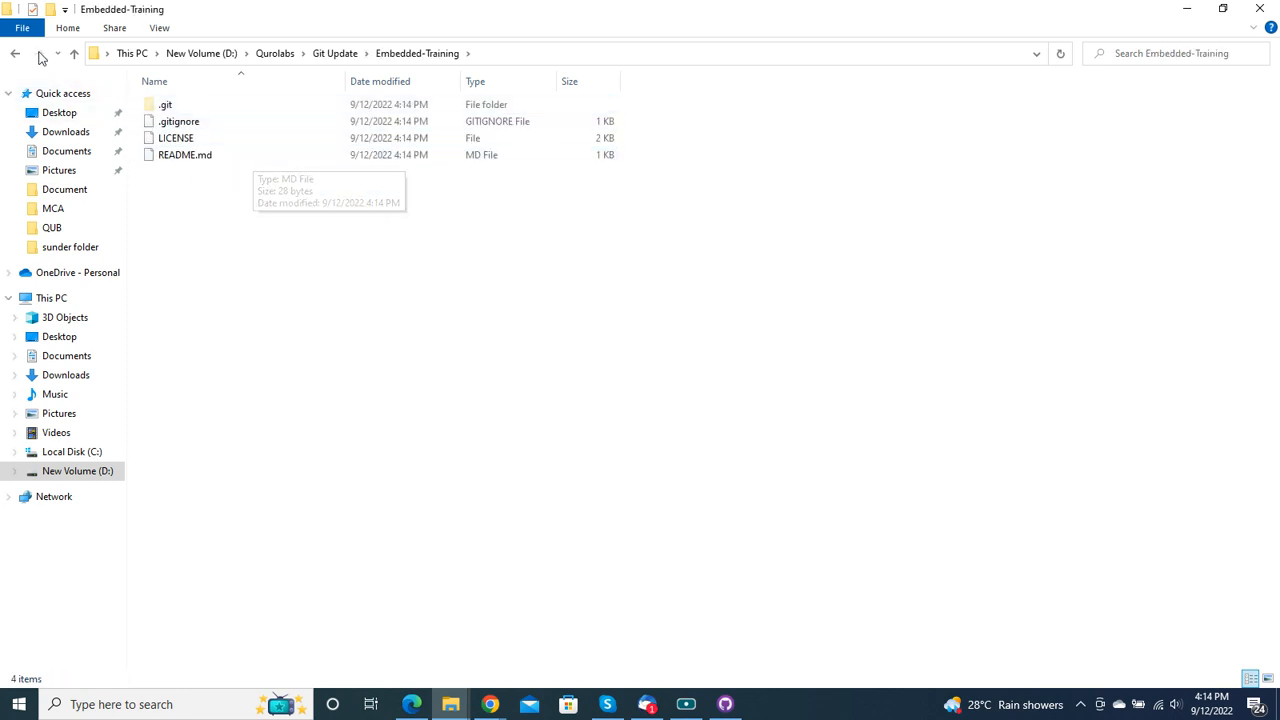
Step: Copy the "5V-700mA smps- beautosystem" folder from D:\Project Documents
left_click(14, 60)
left_click(14, 60)
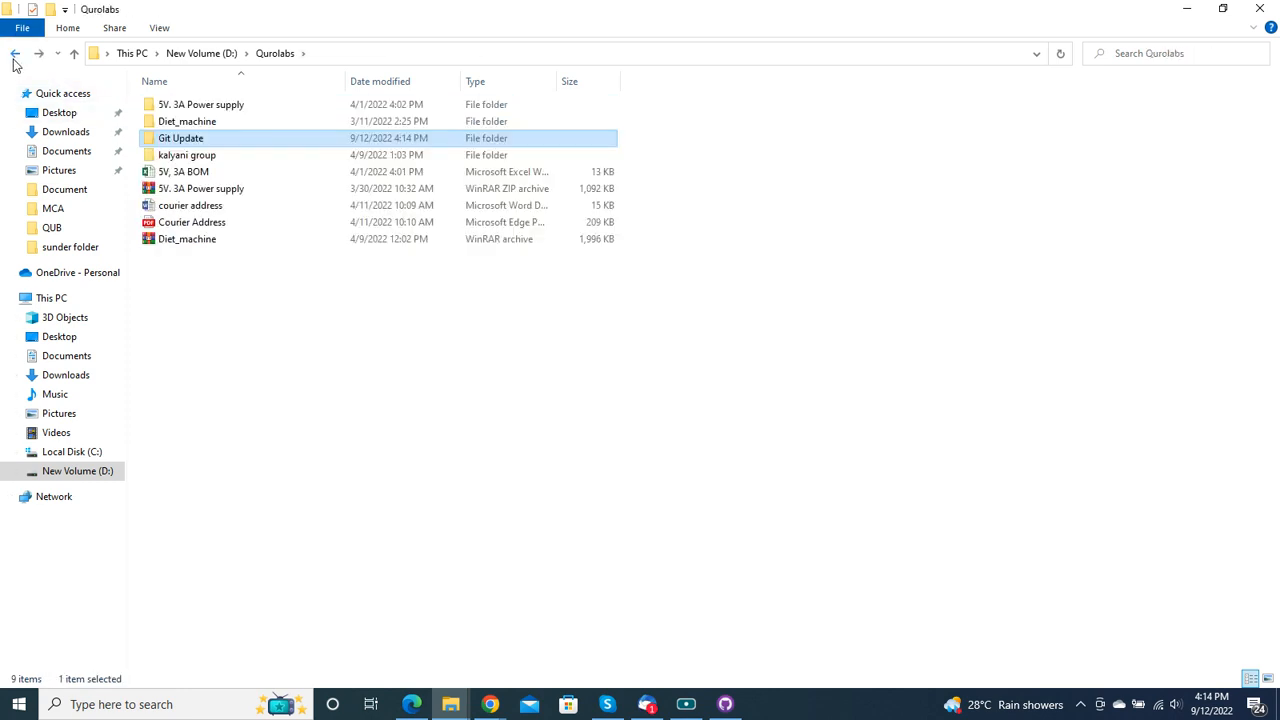
left_click(14, 58)
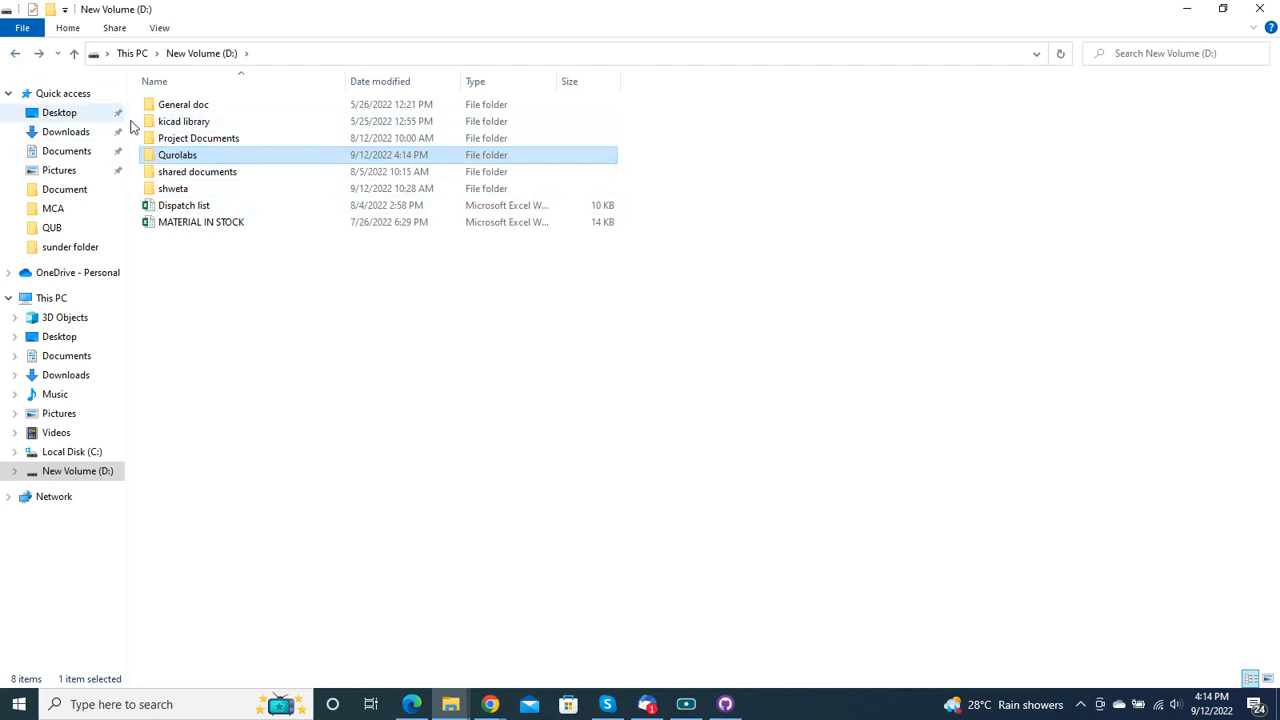
left_click(15, 58)
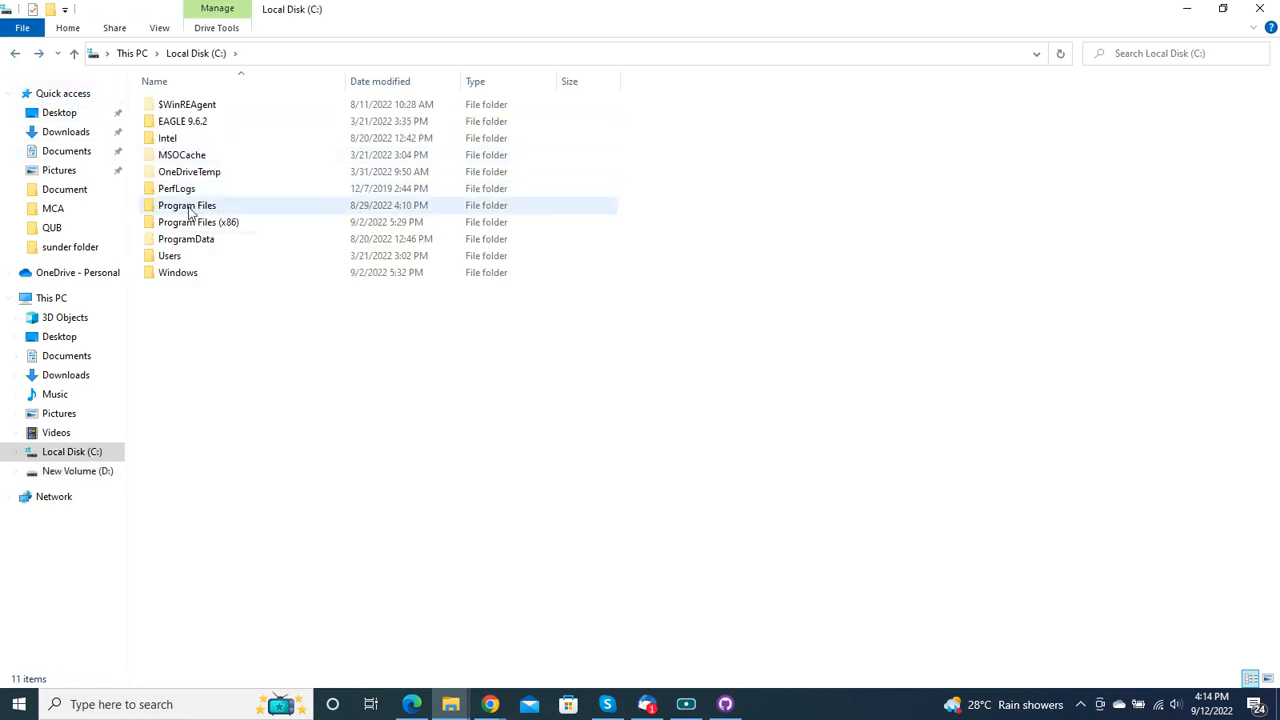
left_click(14, 58)
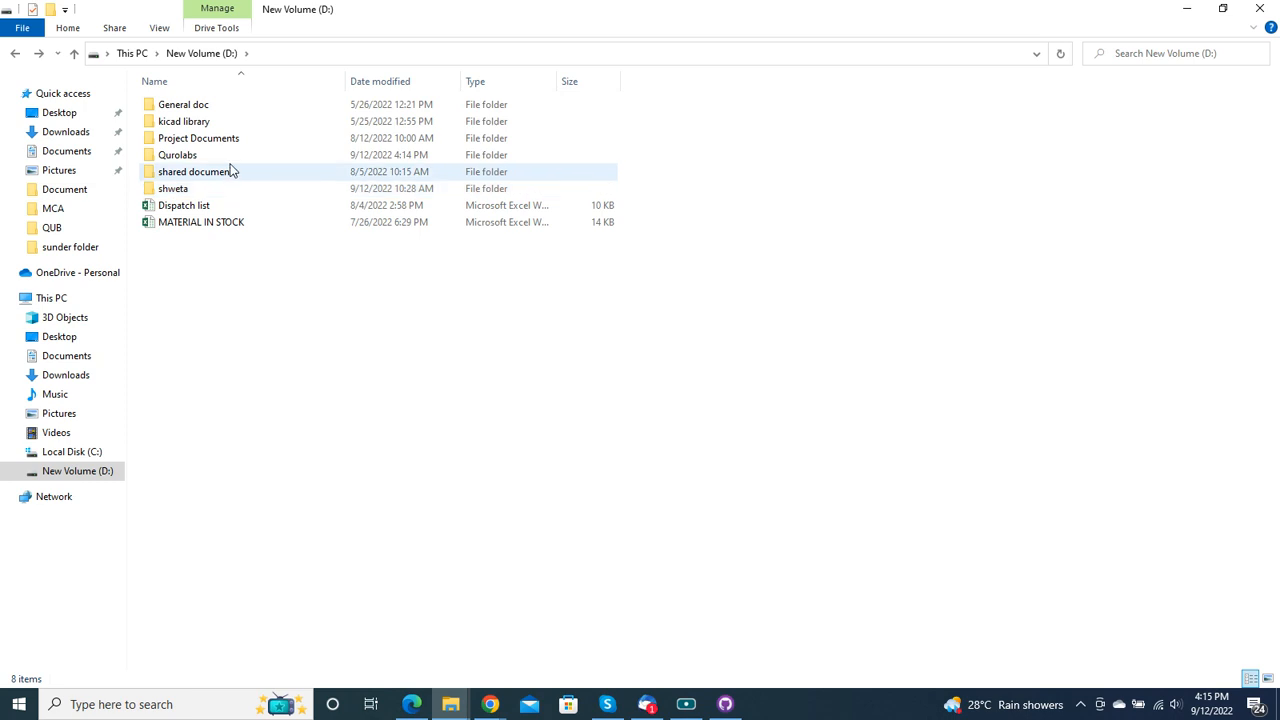
double_click(182, 138)
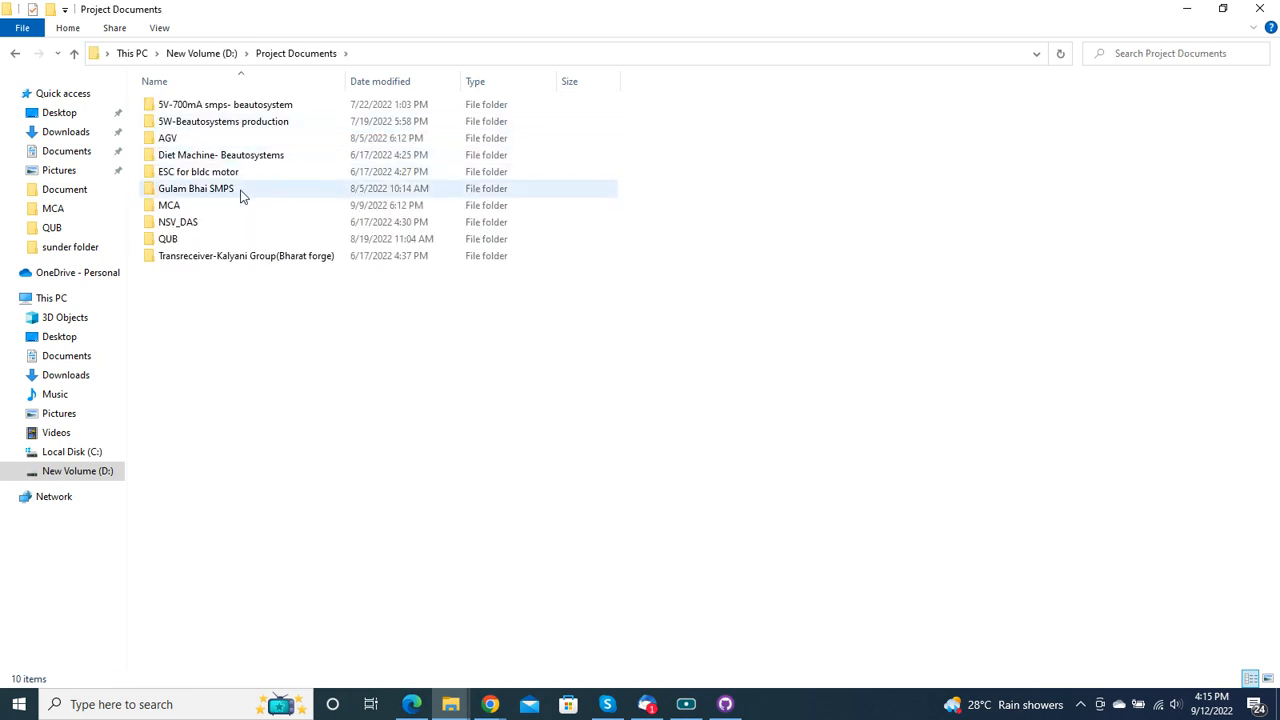
left_click(206, 110)
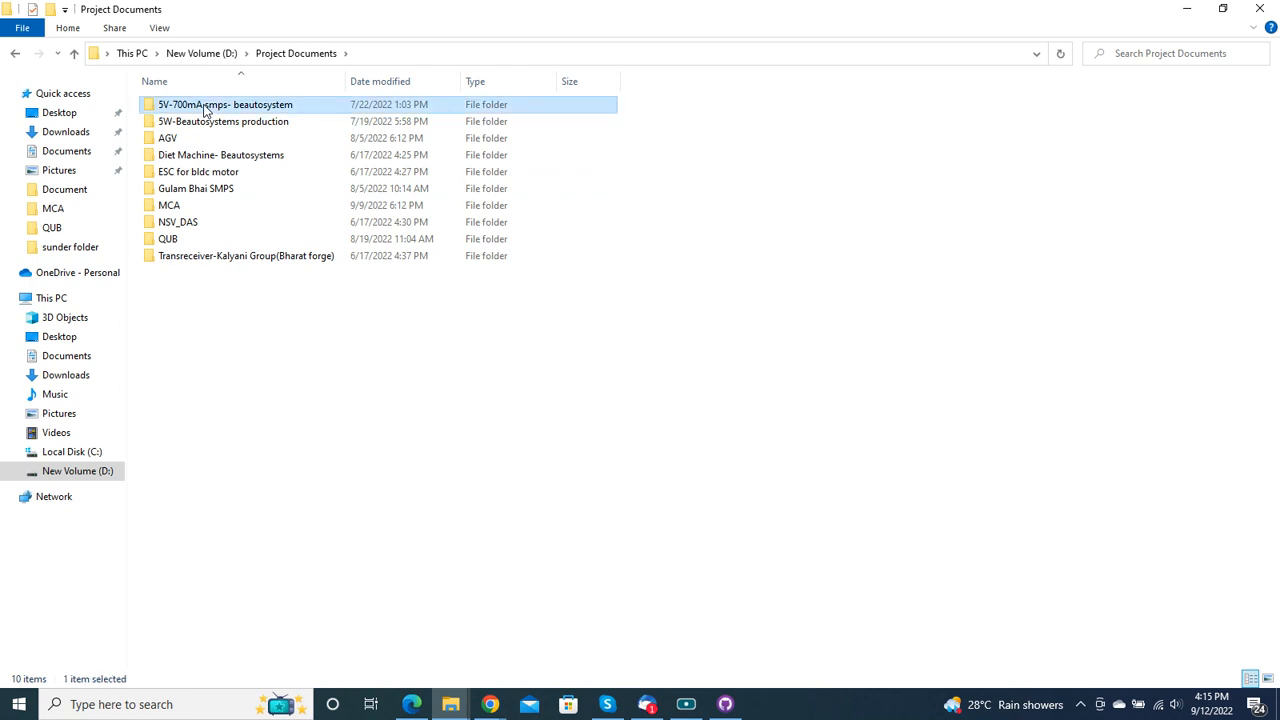
right_click(205, 109)
left_click(288, 385)
Step: Paste the copied project folder into D:\Qurolabs\Git Update\Embedded-Training
left_click(16, 53)
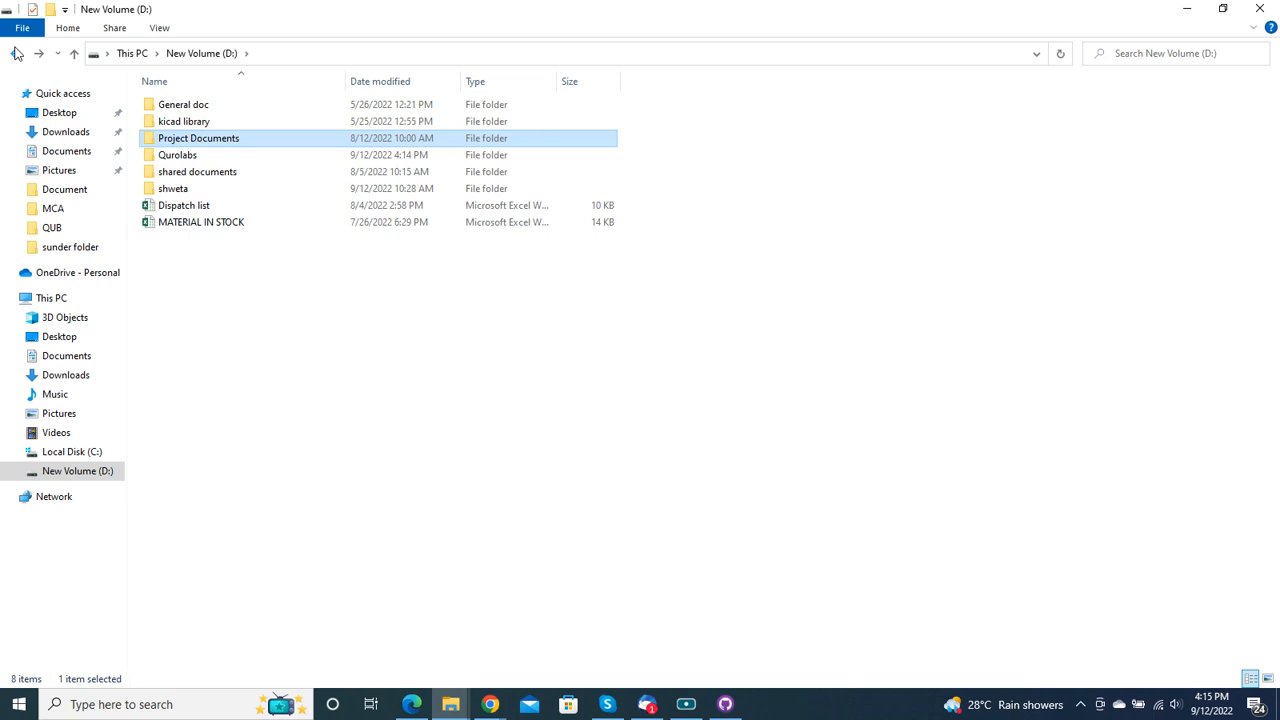
double_click(268, 157)
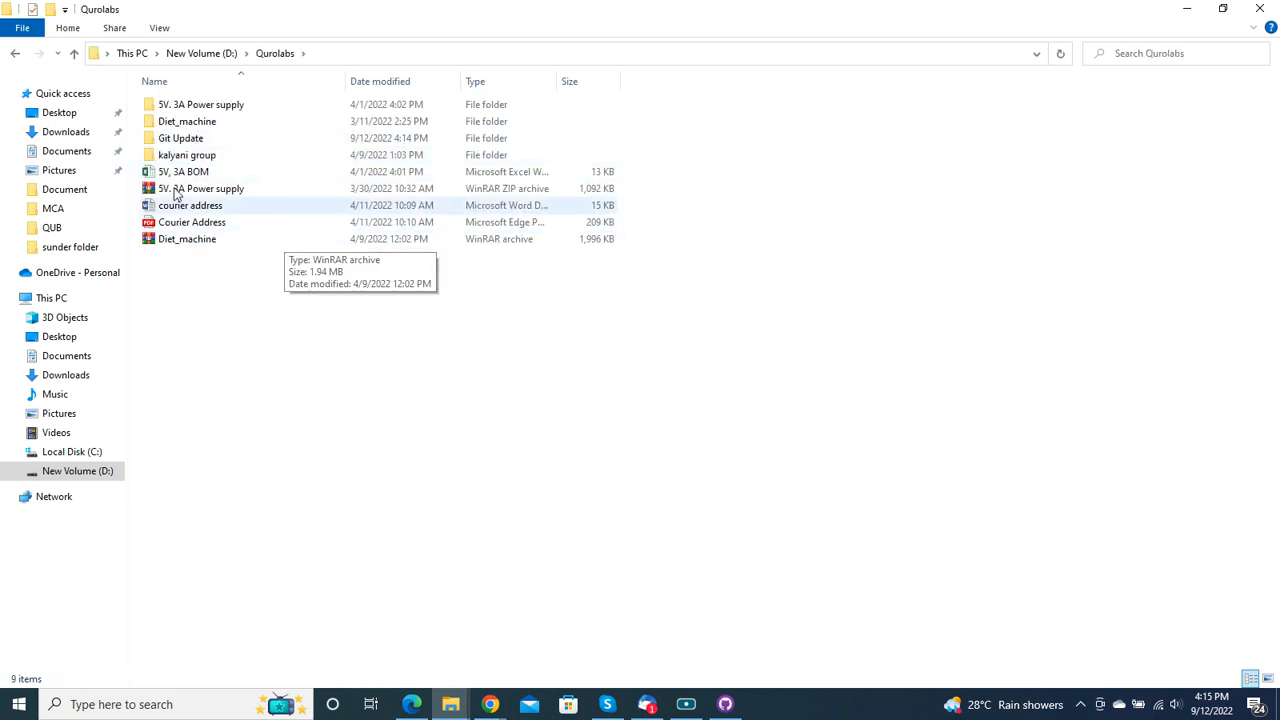
double_click(209, 140)
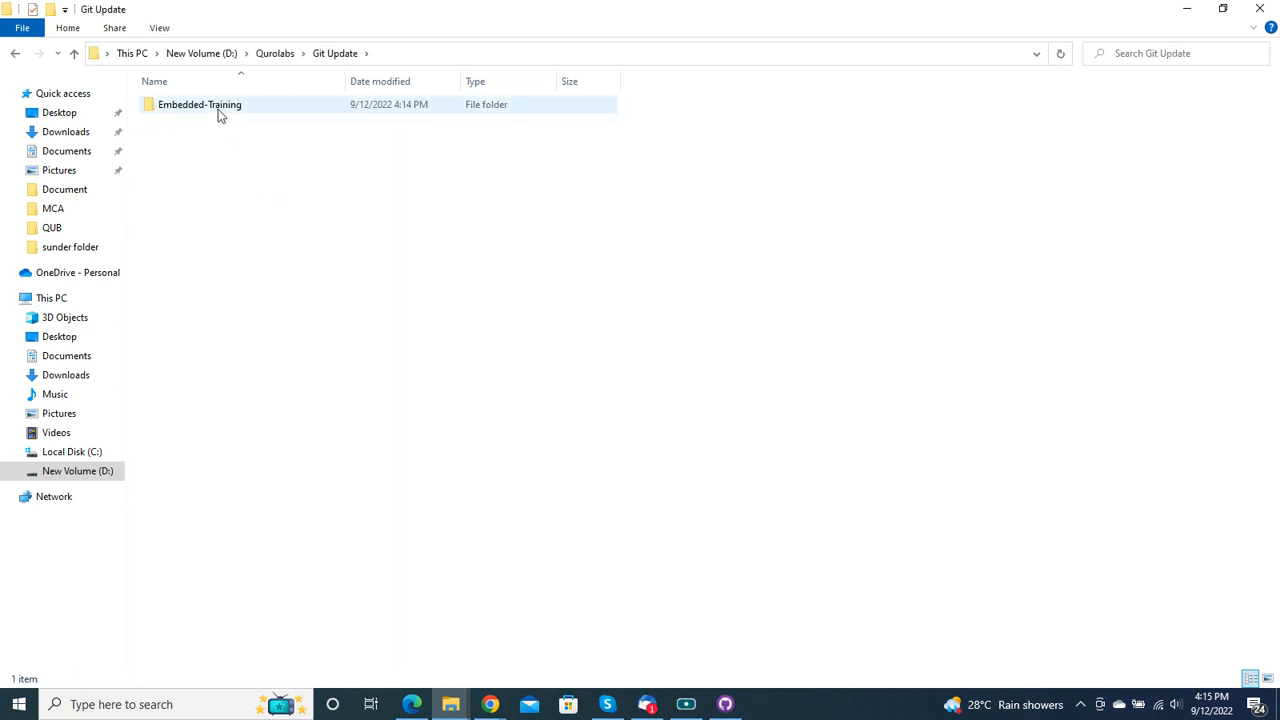
double_click(218, 106)
right_click(246, 229)
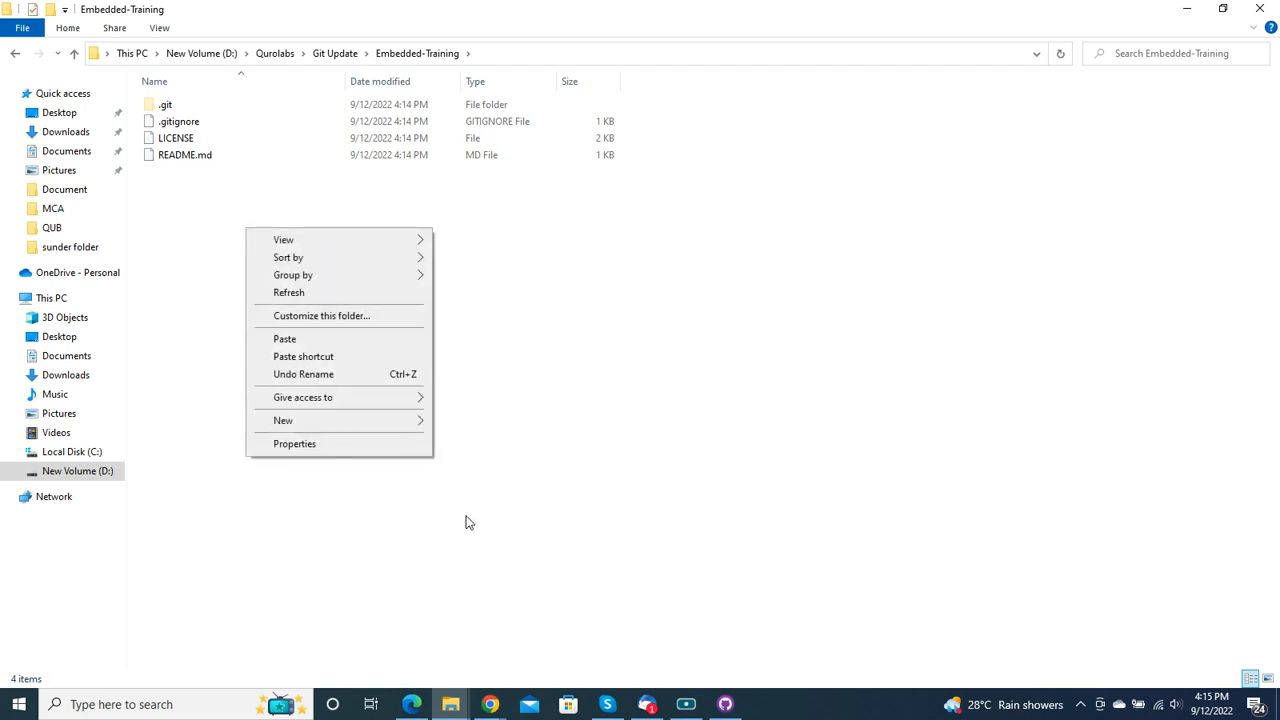
left_click(300, 338)
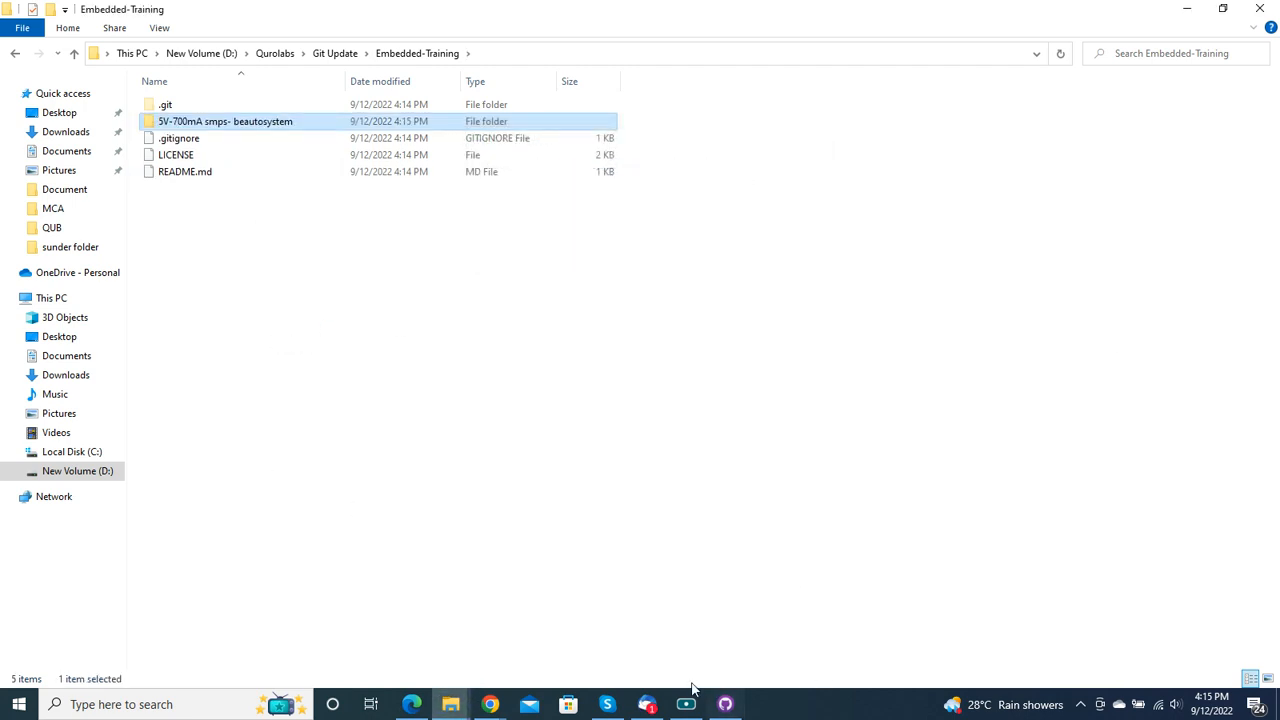
Step: Switch to GitHub Desktop and commit all the changed files to main with the summary "upload project"
left_click(725, 704)
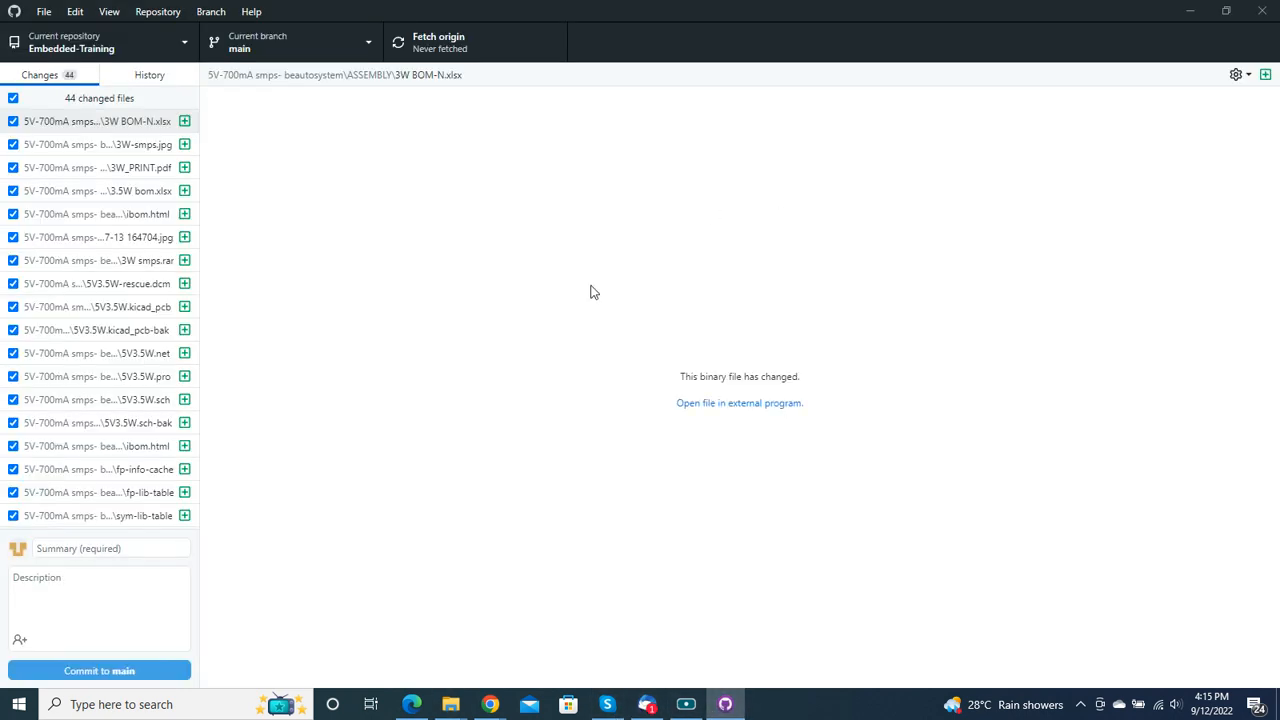
scroll(106, 477, "down", 3)
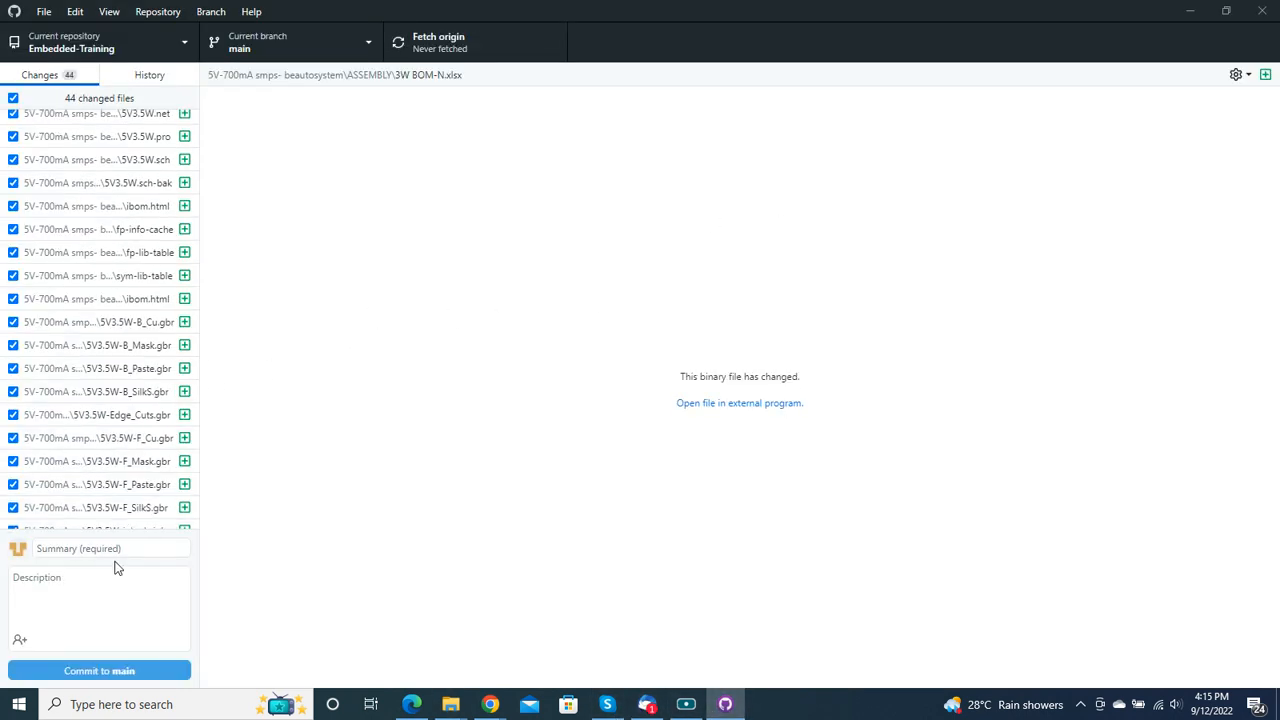
left_click(117, 548)
type("U")
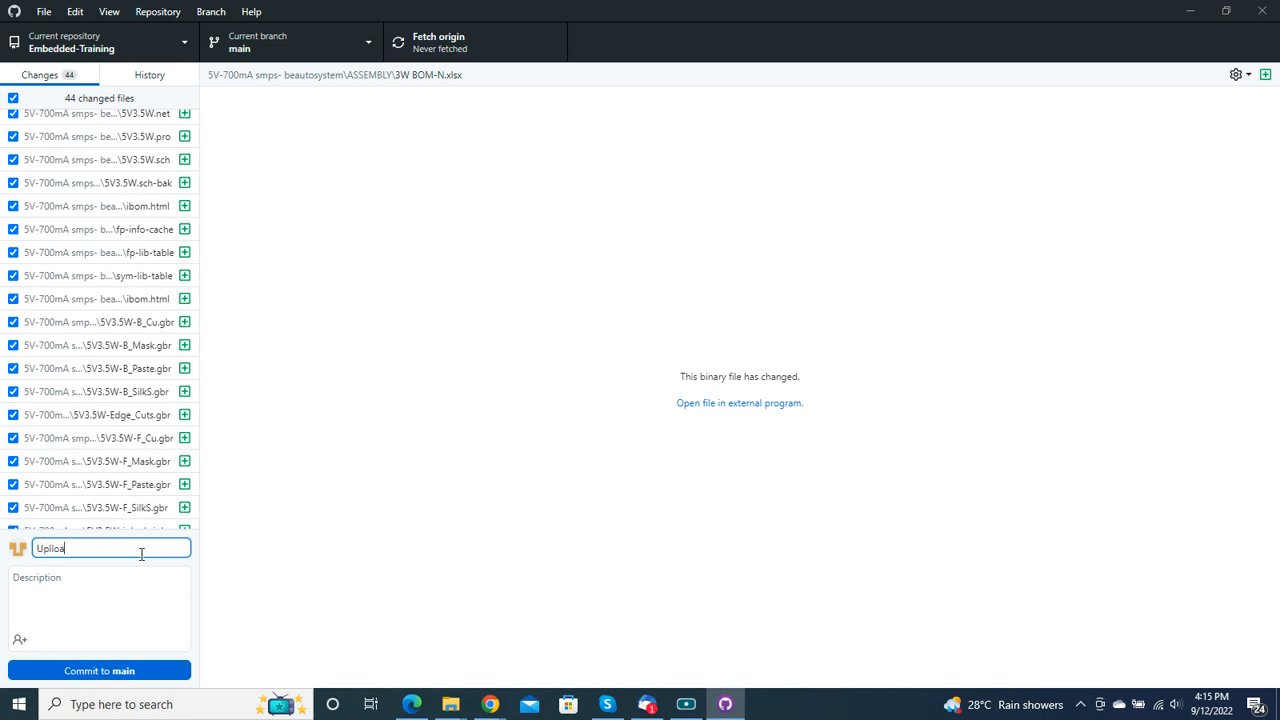
type("p")
key("BackSpace")
key("BackSpace")
type("u")
left_click(156, 671)
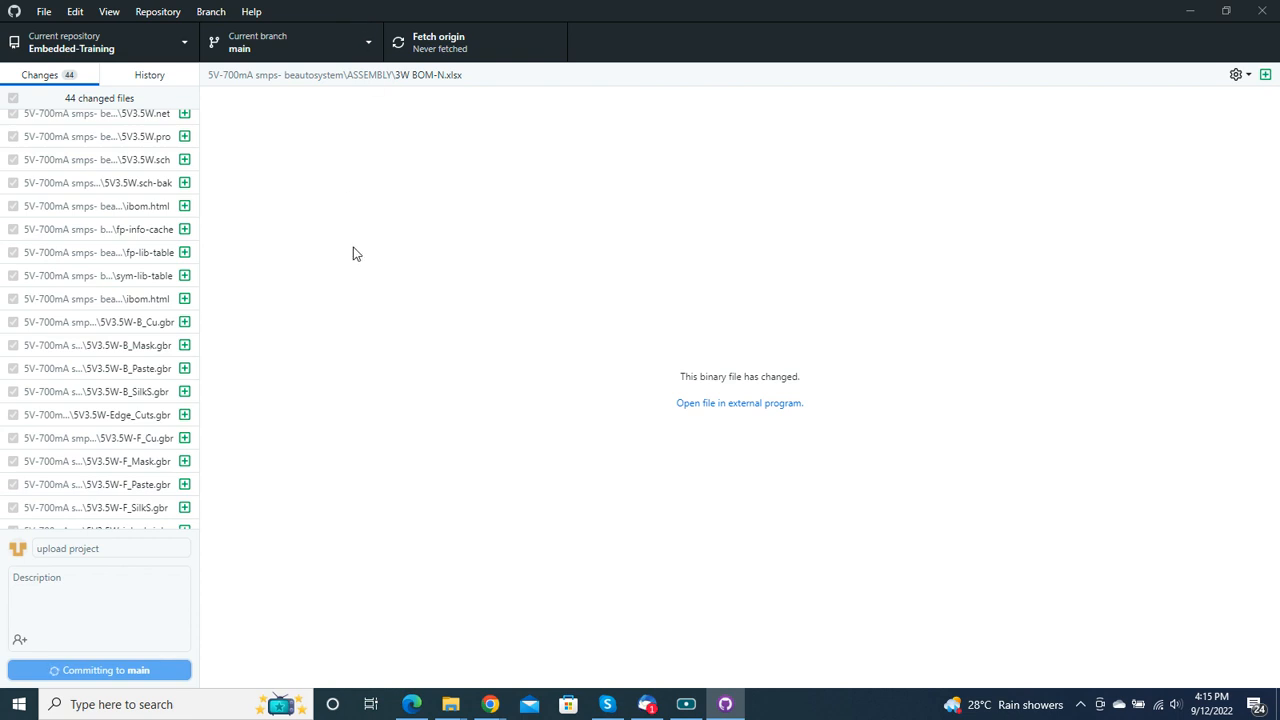
Step: Push the local commit to the origin remote and fetch origin again
mouse_move(479, 709)
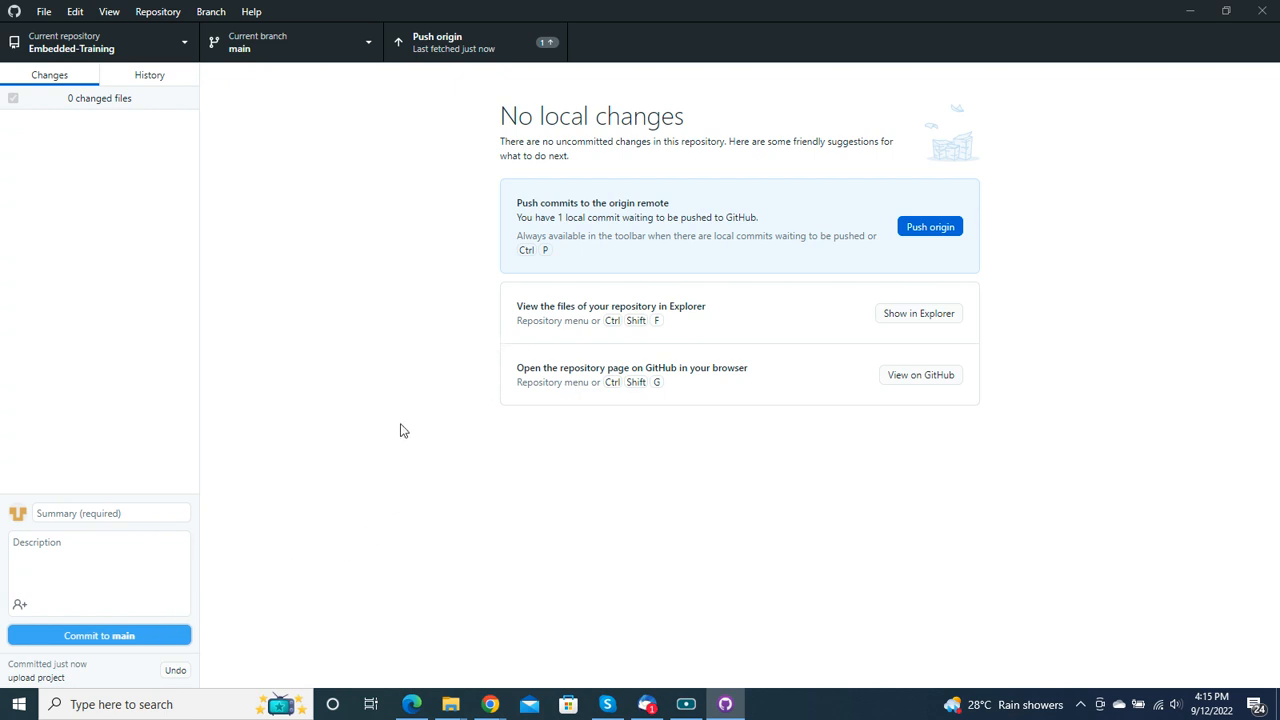
left_click(486, 44)
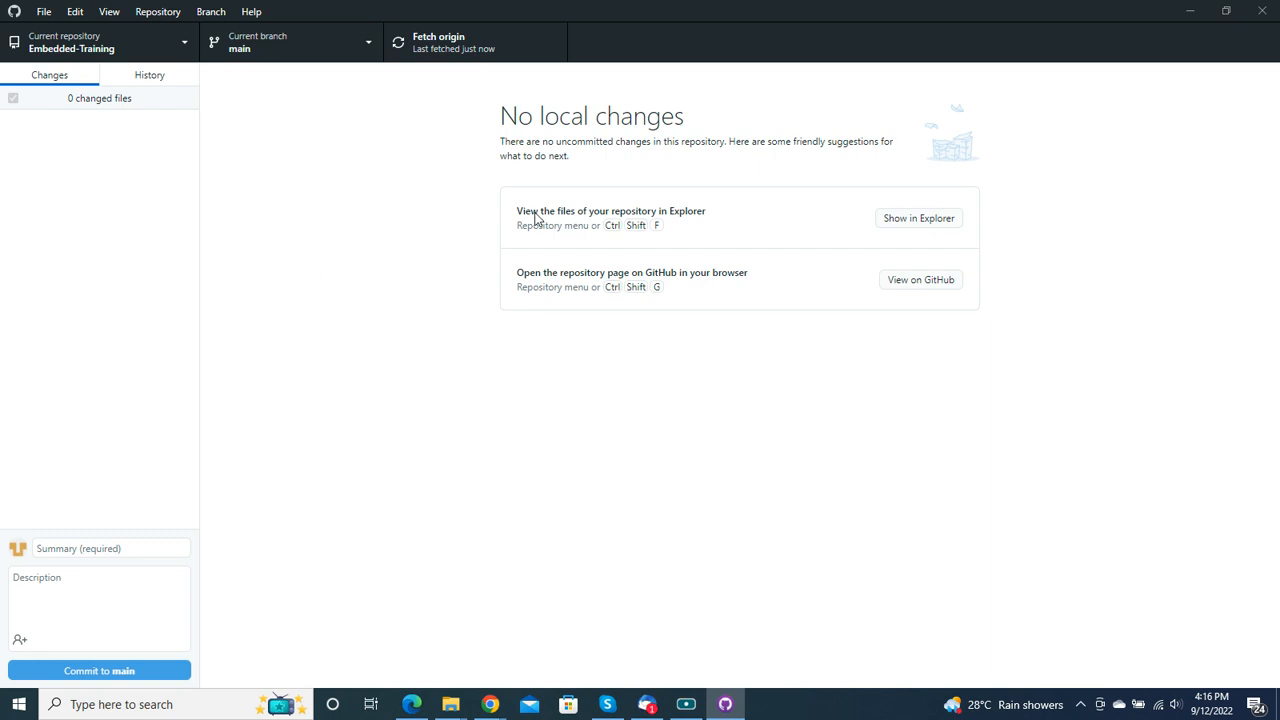
left_click(428, 45)
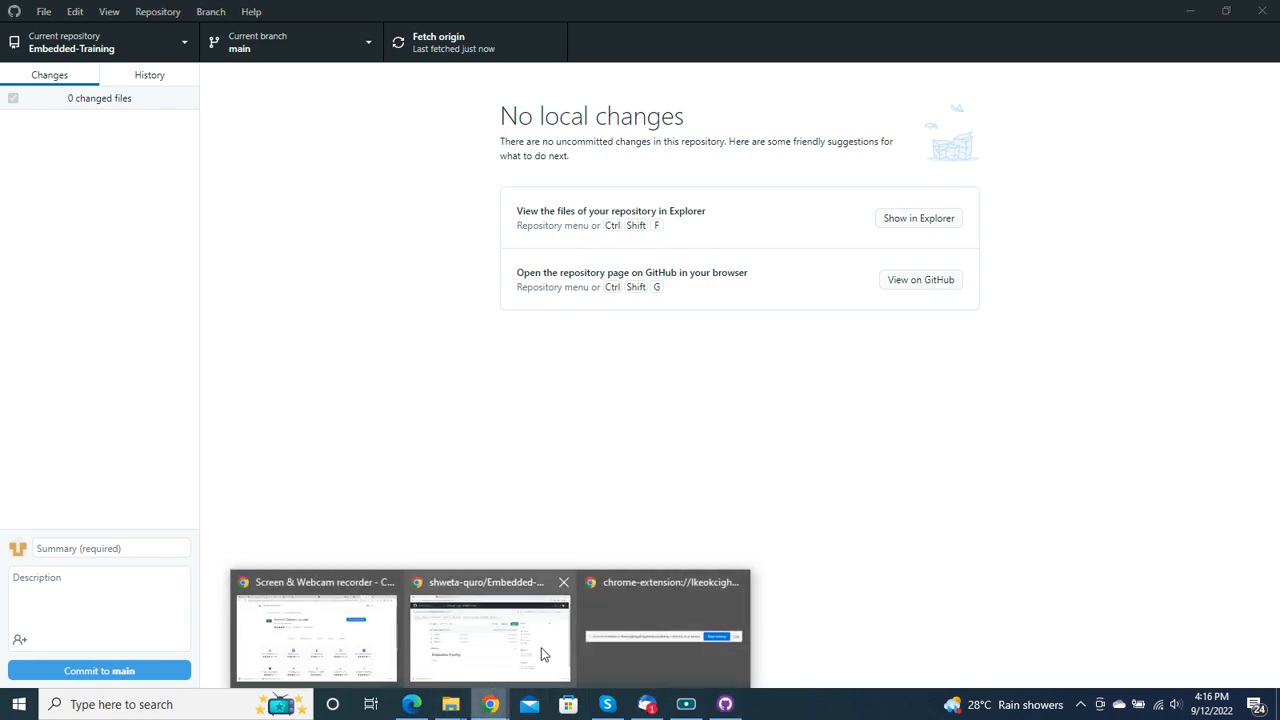
Step: Switch to Chrome, reload the Embedded-Training repository page and view the contents of the "5V-700mA smps- beautosystem" folder
left_click(458, 627)
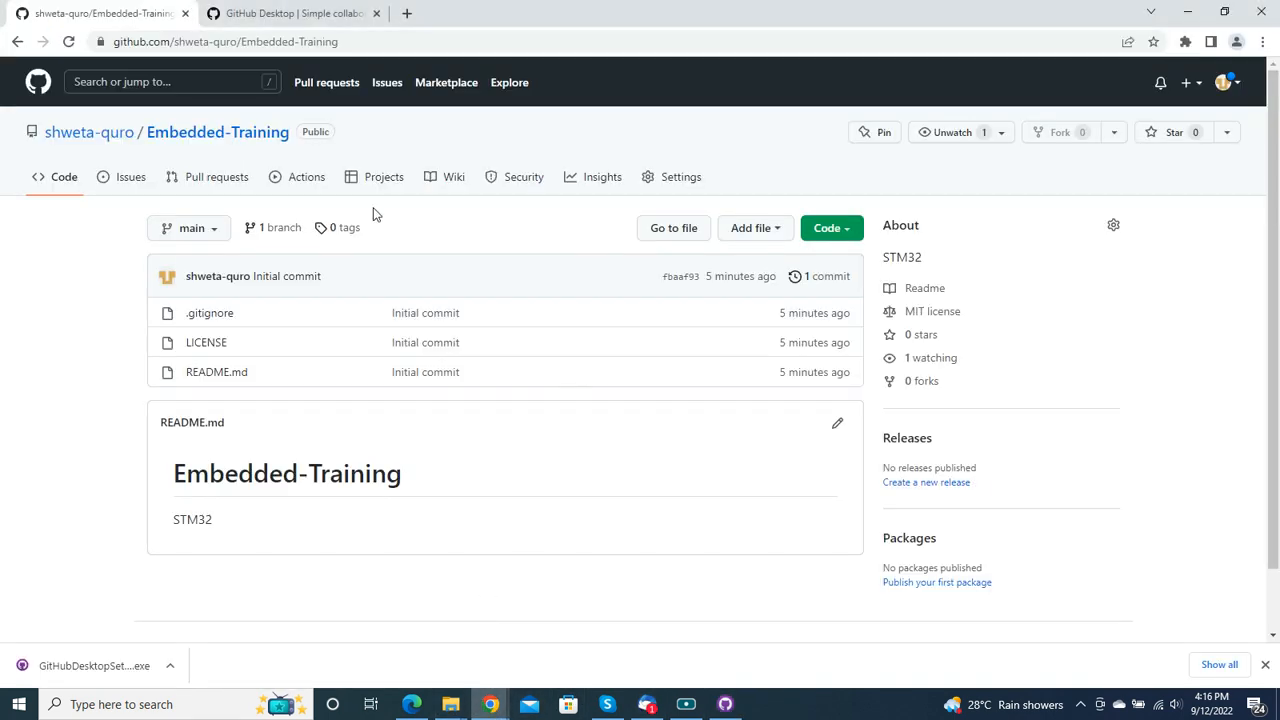
left_click(68, 42)
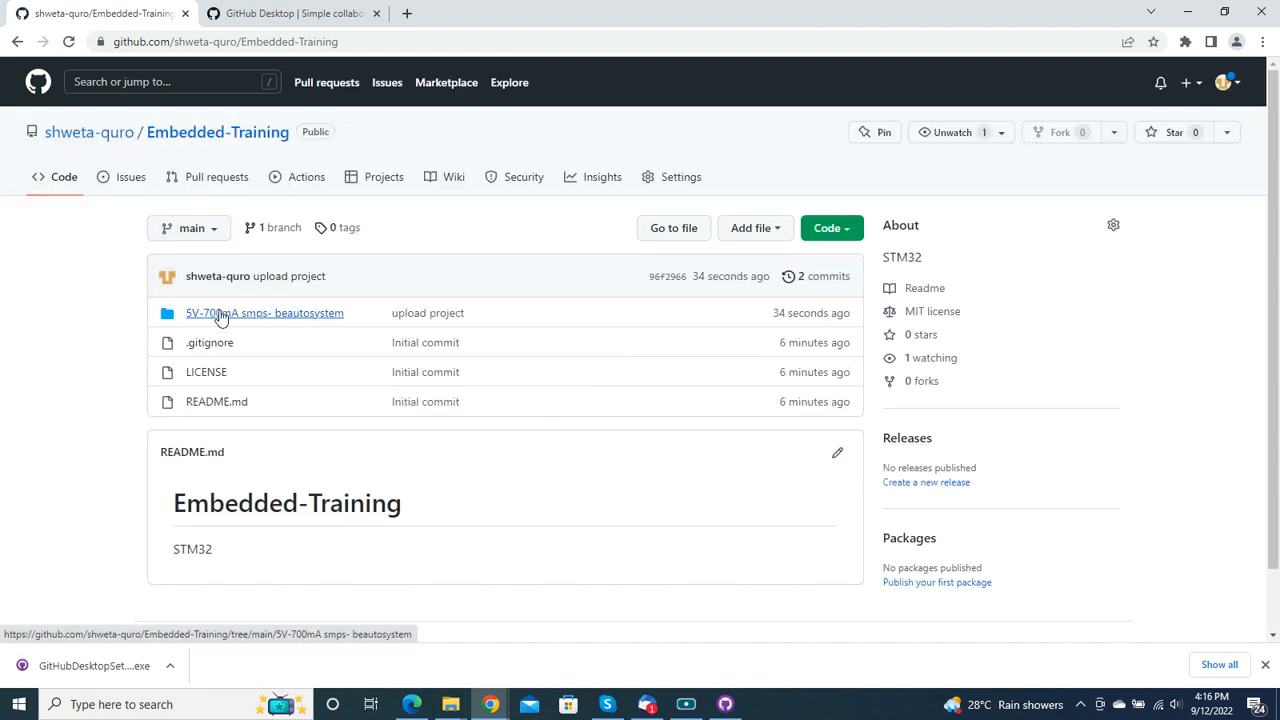
left_click(226, 316)
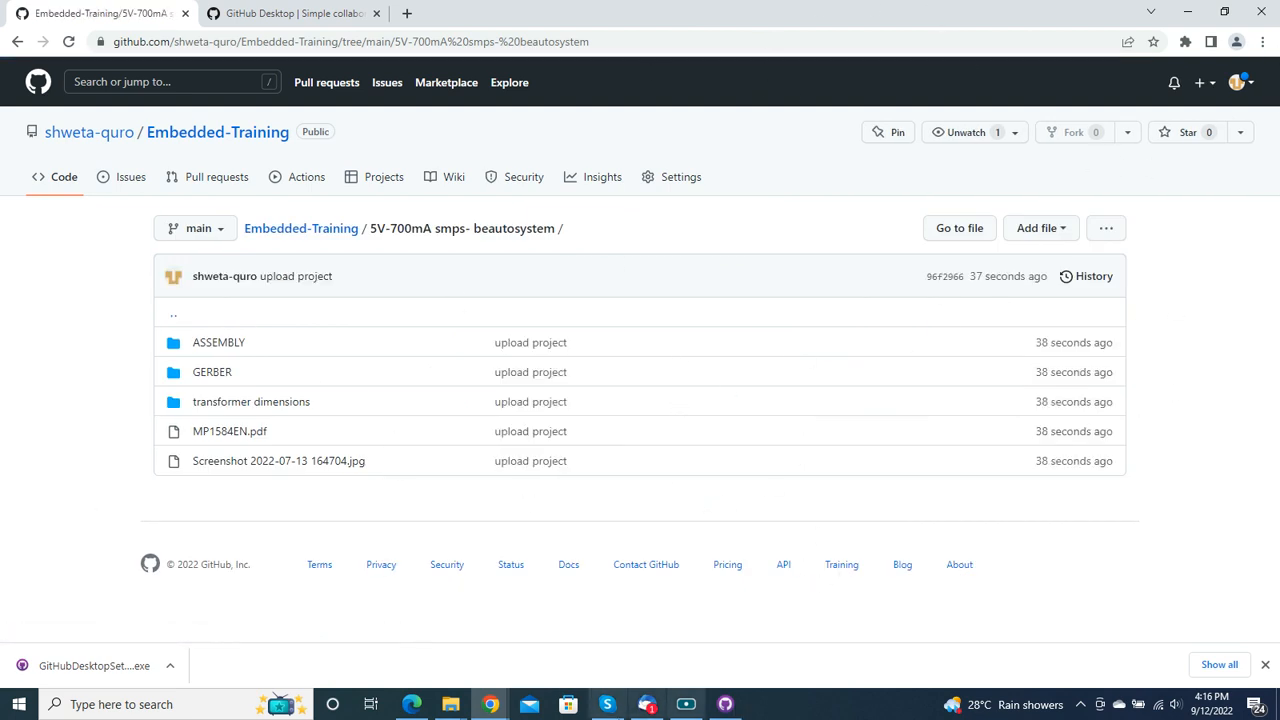
mouse_move(491, 712)
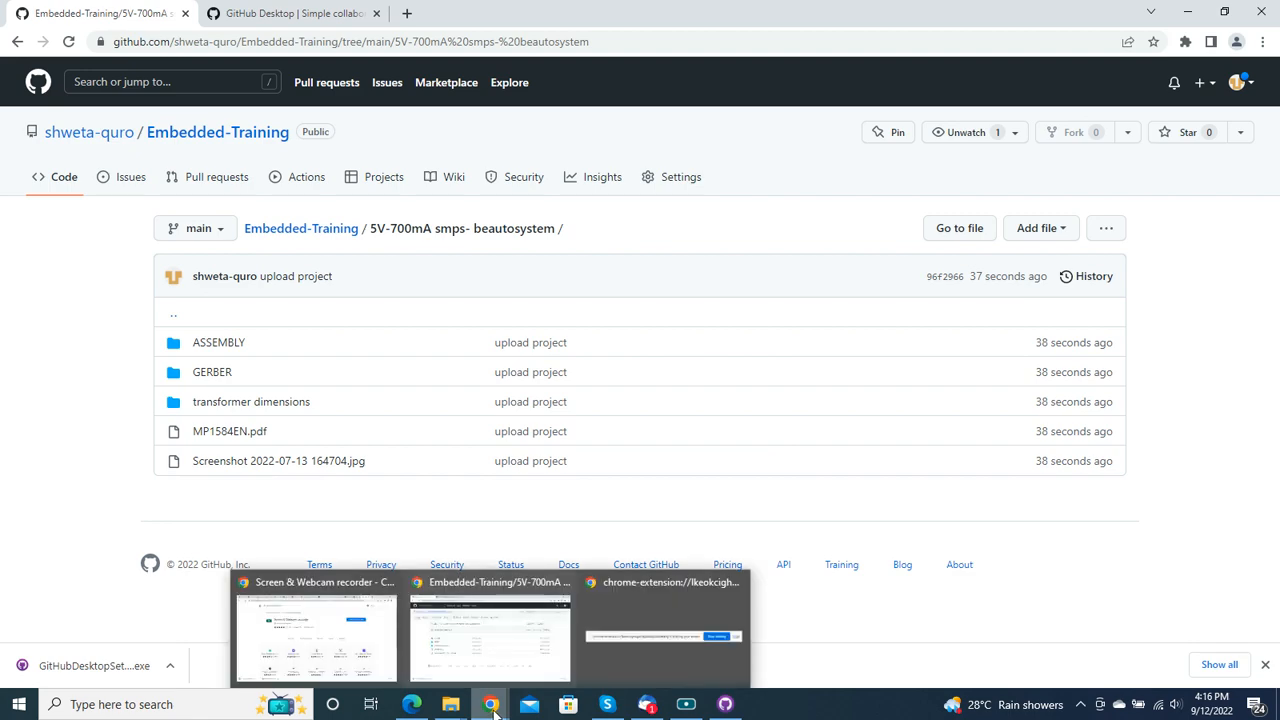